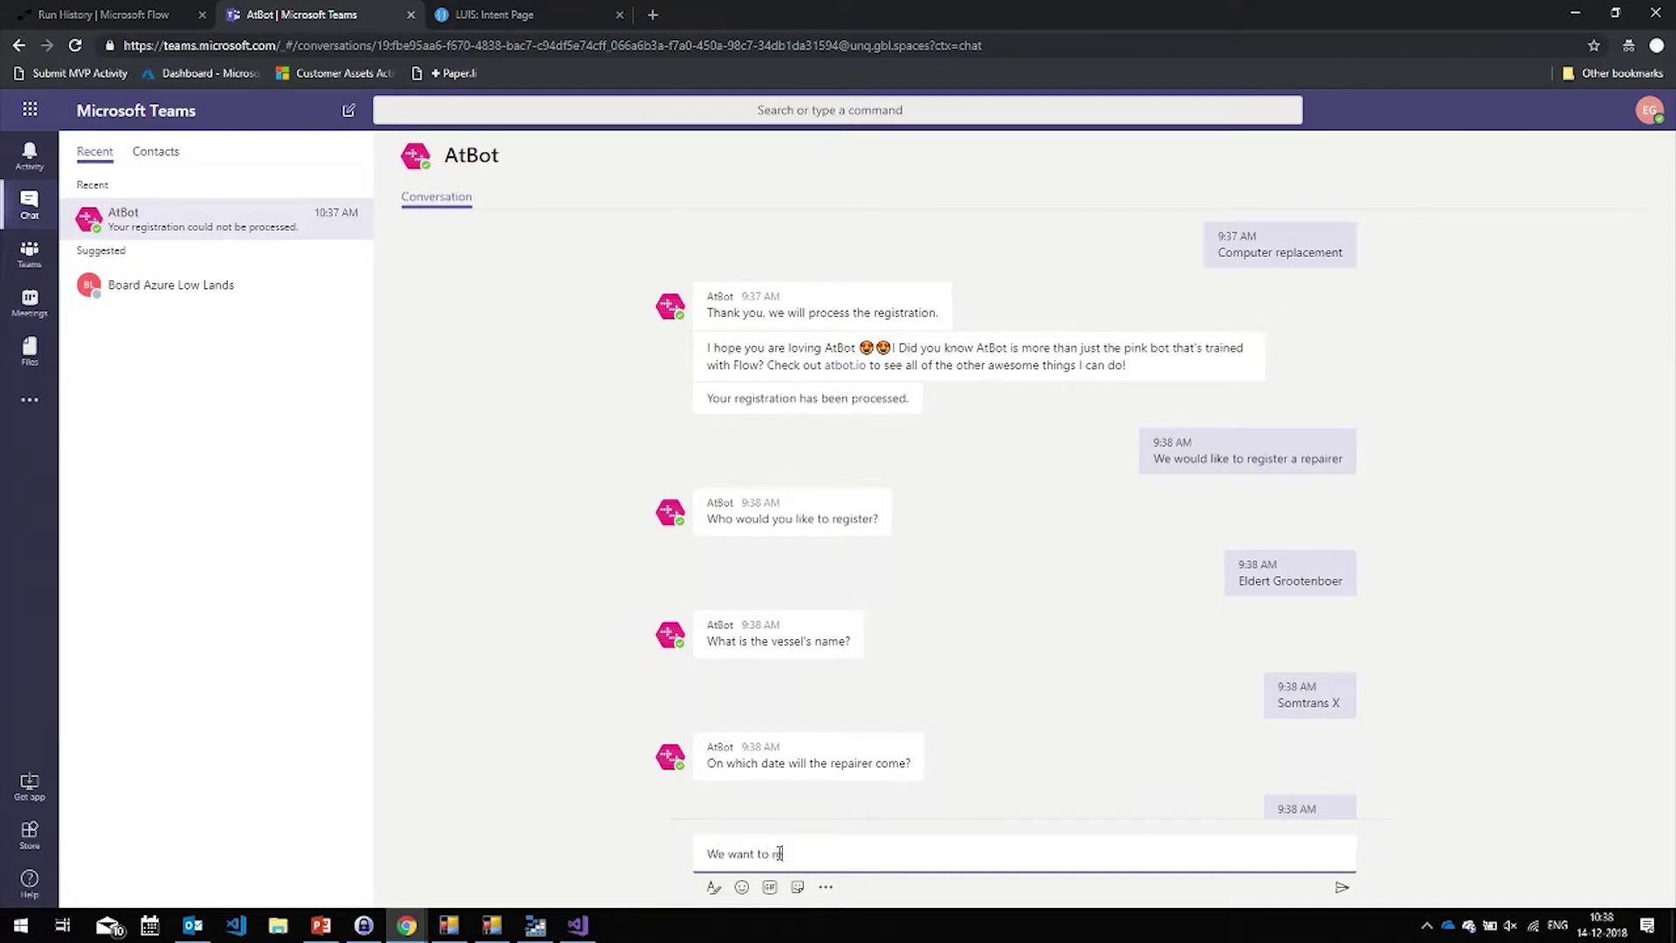
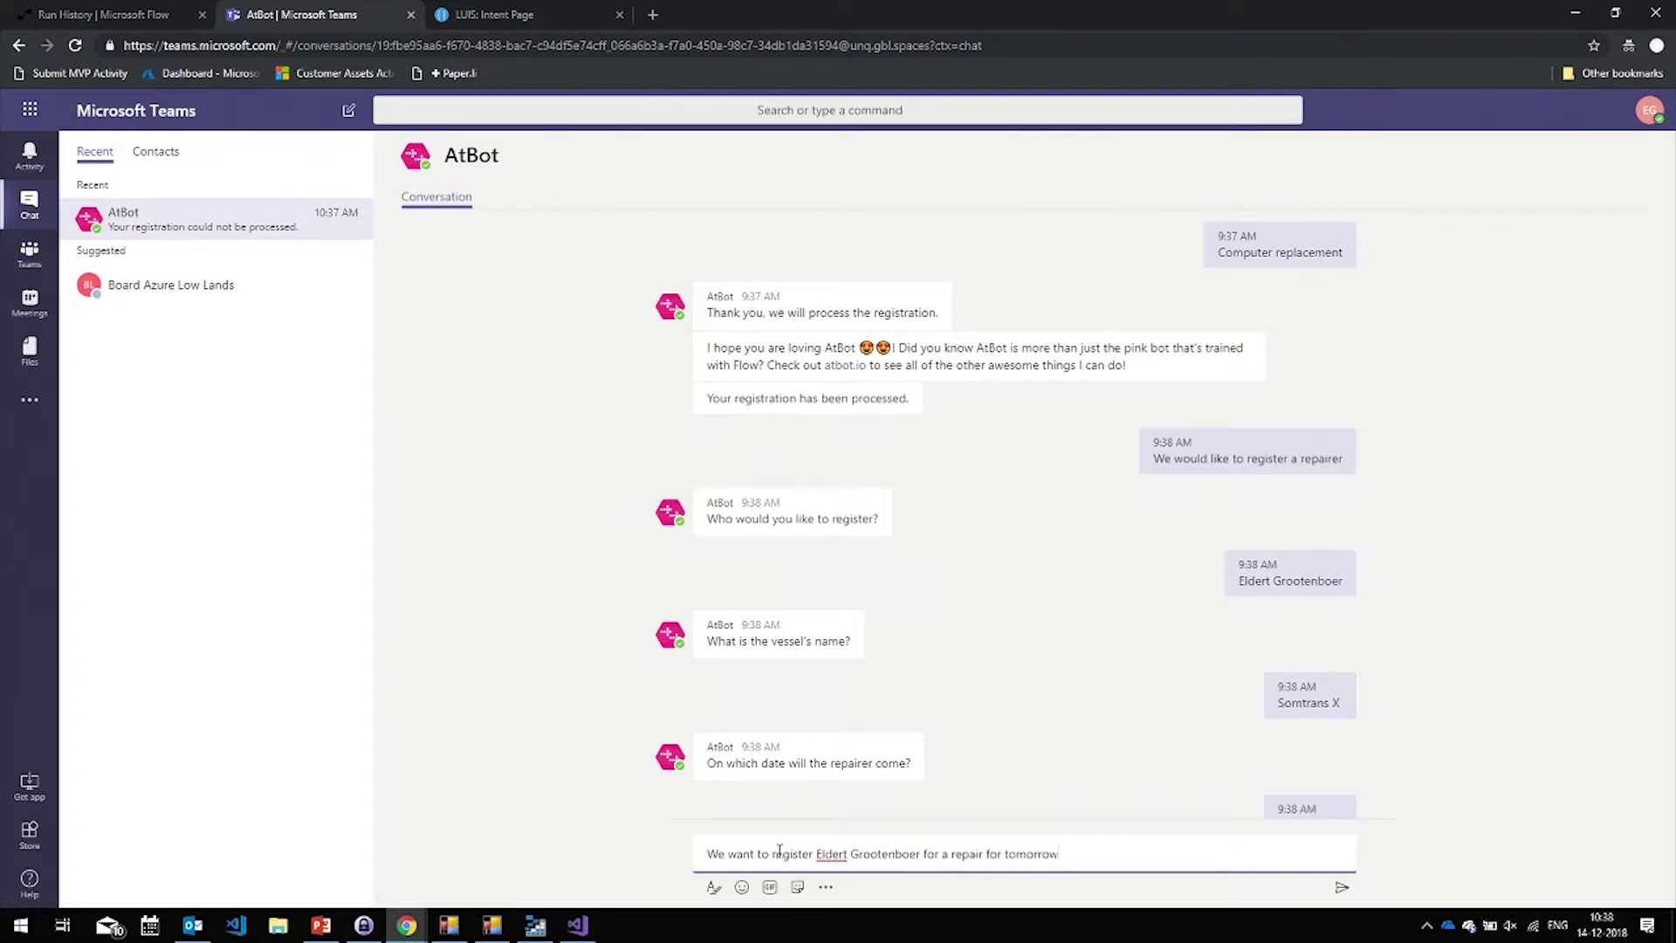
Send AtBot a one-sentence request to register a person for a computer repair tomorrow, then view LUIS
text( for the computer)
key(Return)
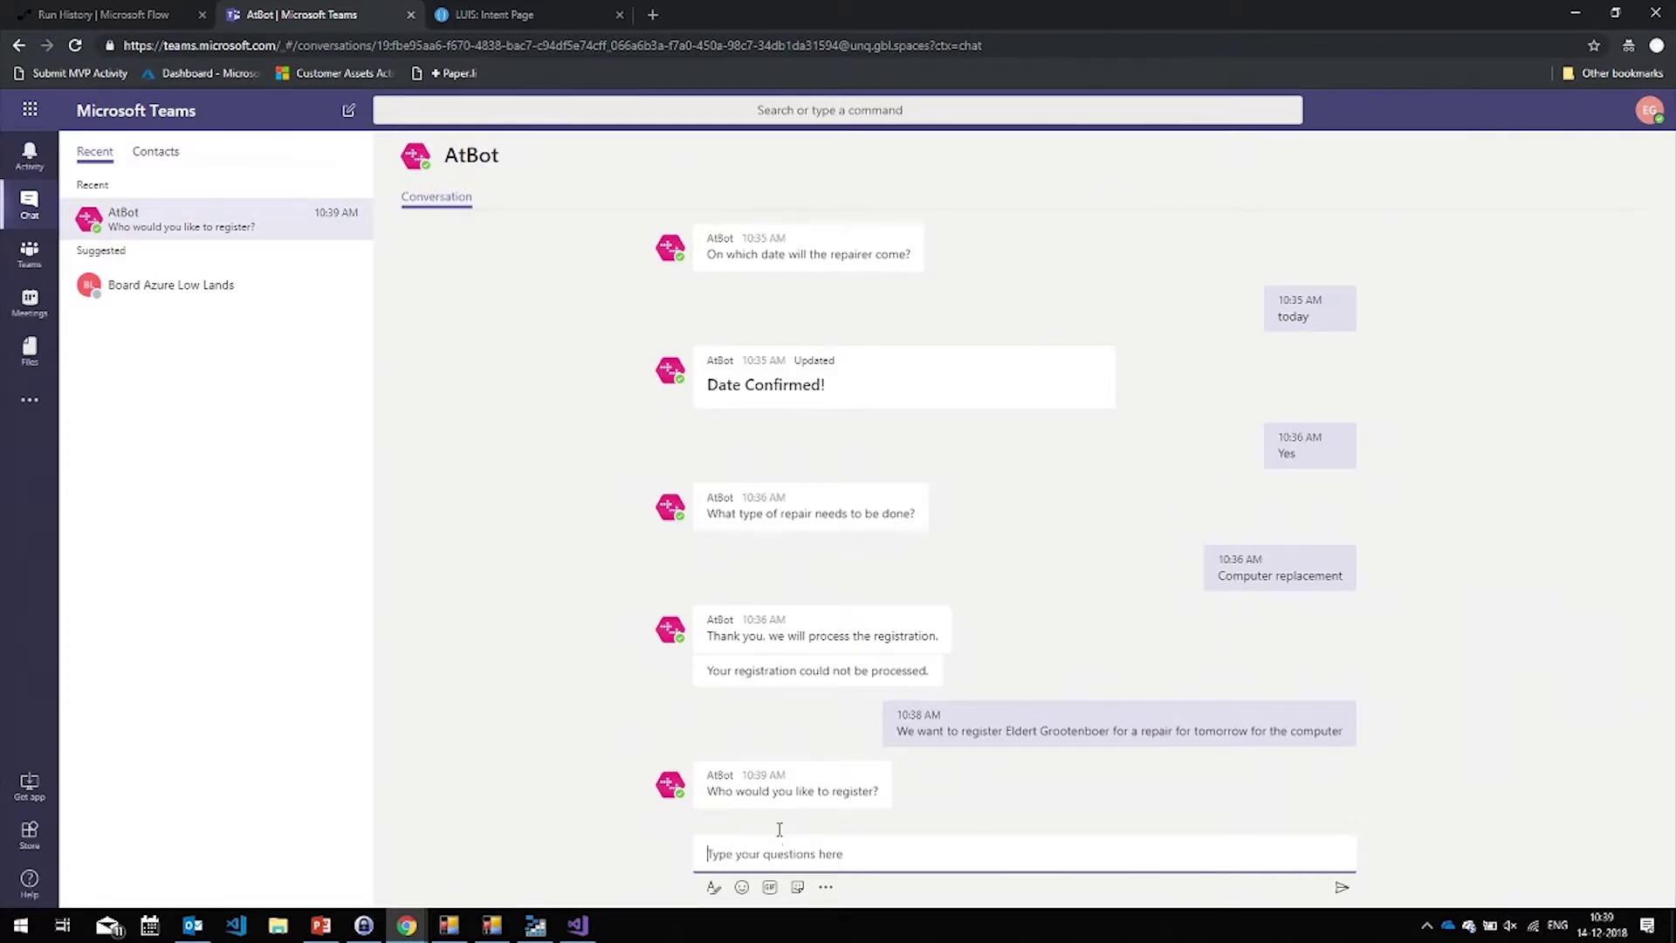
click(494, 15)
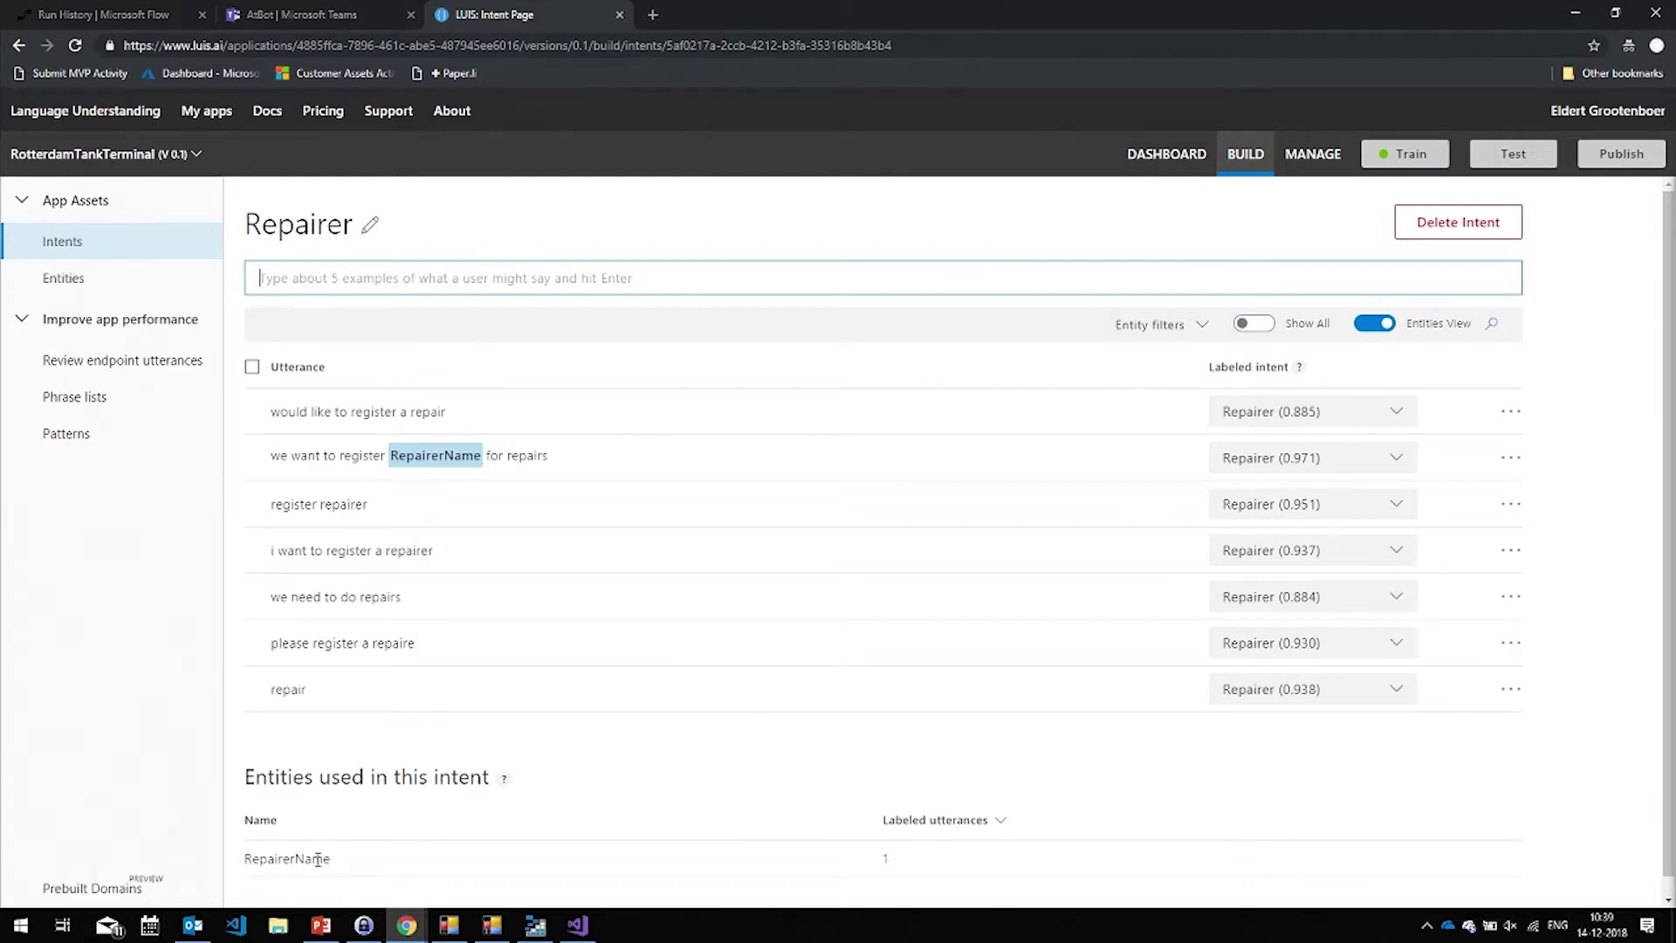
Return to the PowerPoint slide show at the Registration Bot slide
click(306, 929)
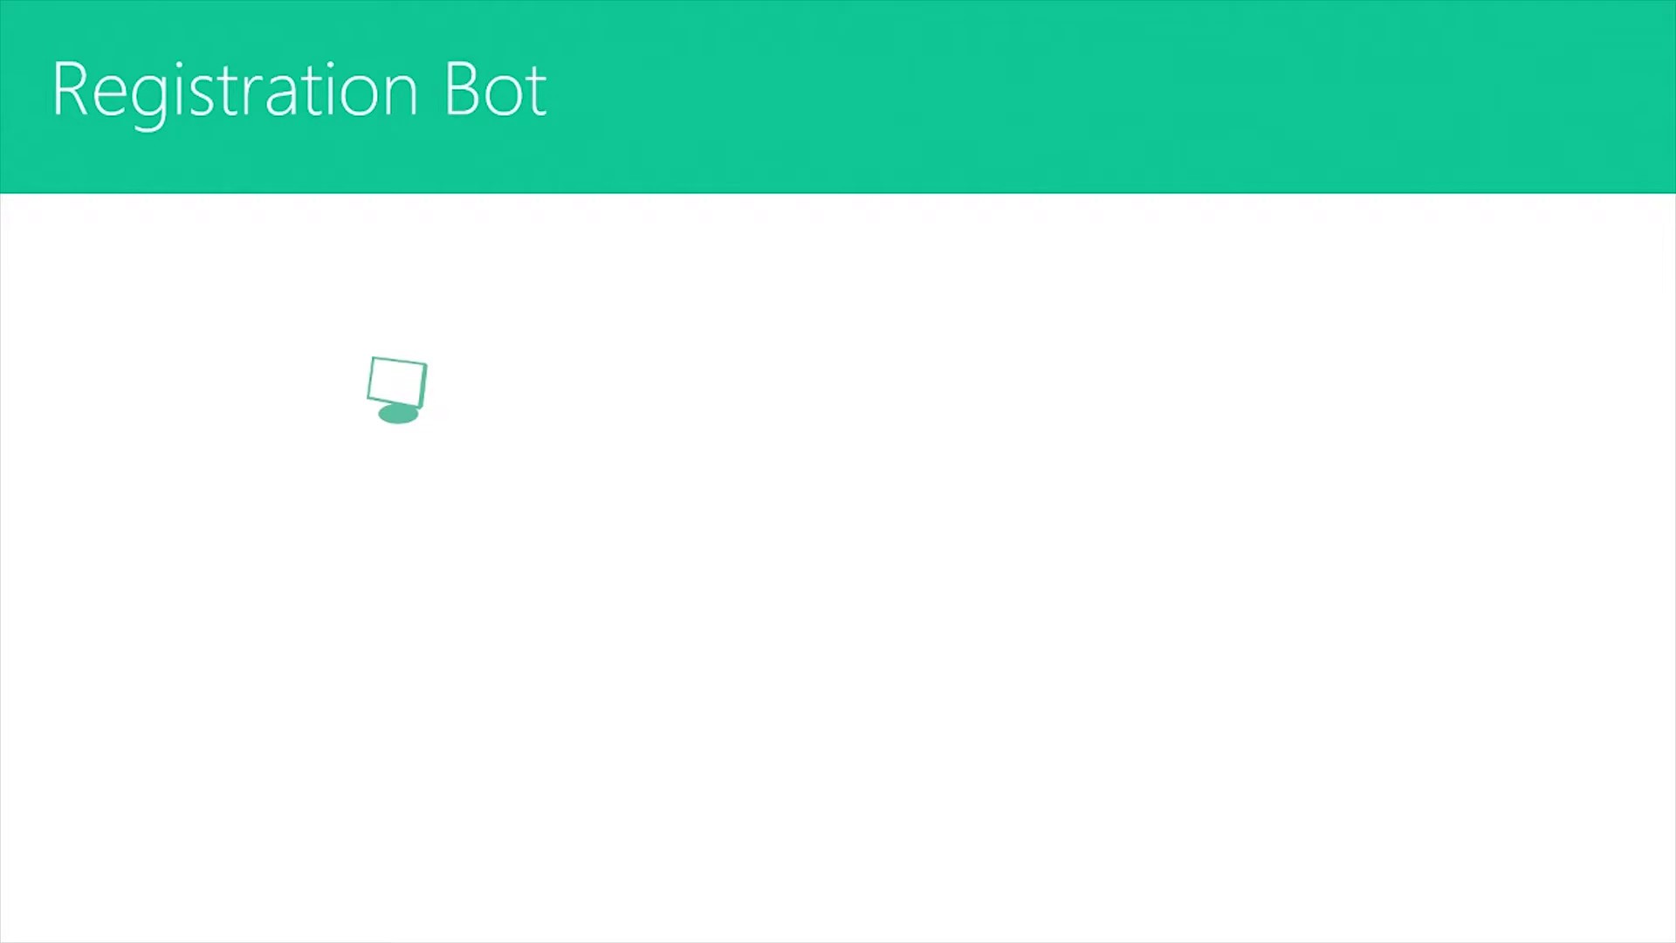
Restart the show from slide 21, advance the Registration Bot animation, then close the frozen PowerPoint
key(Escape)
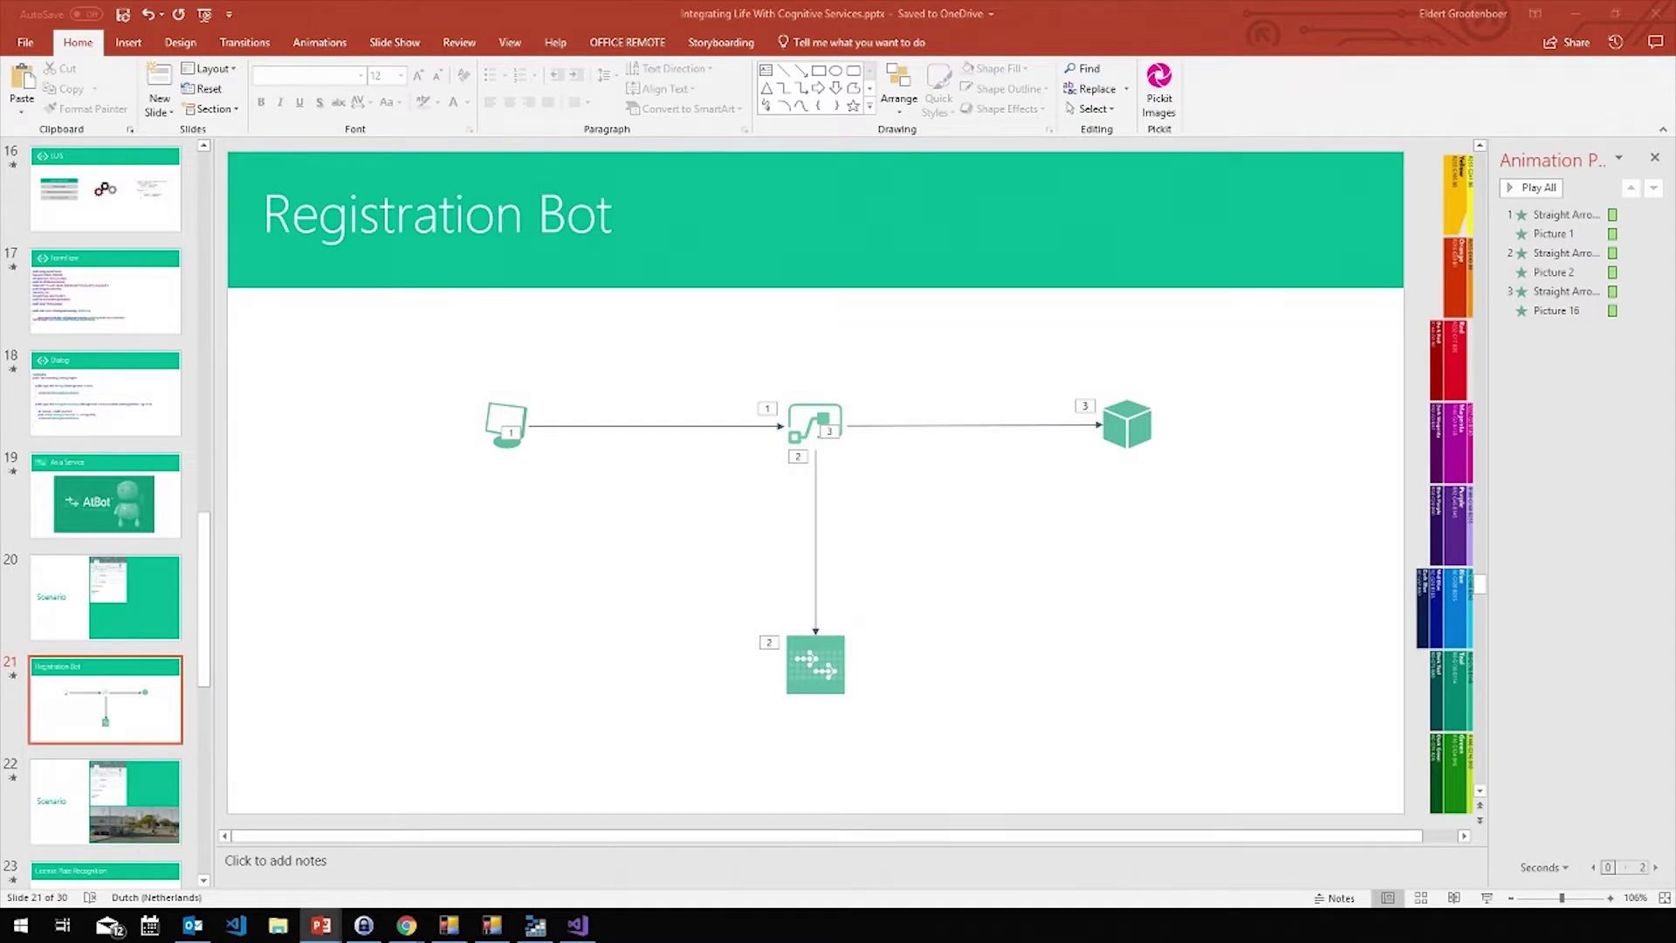
key(shift+F5)
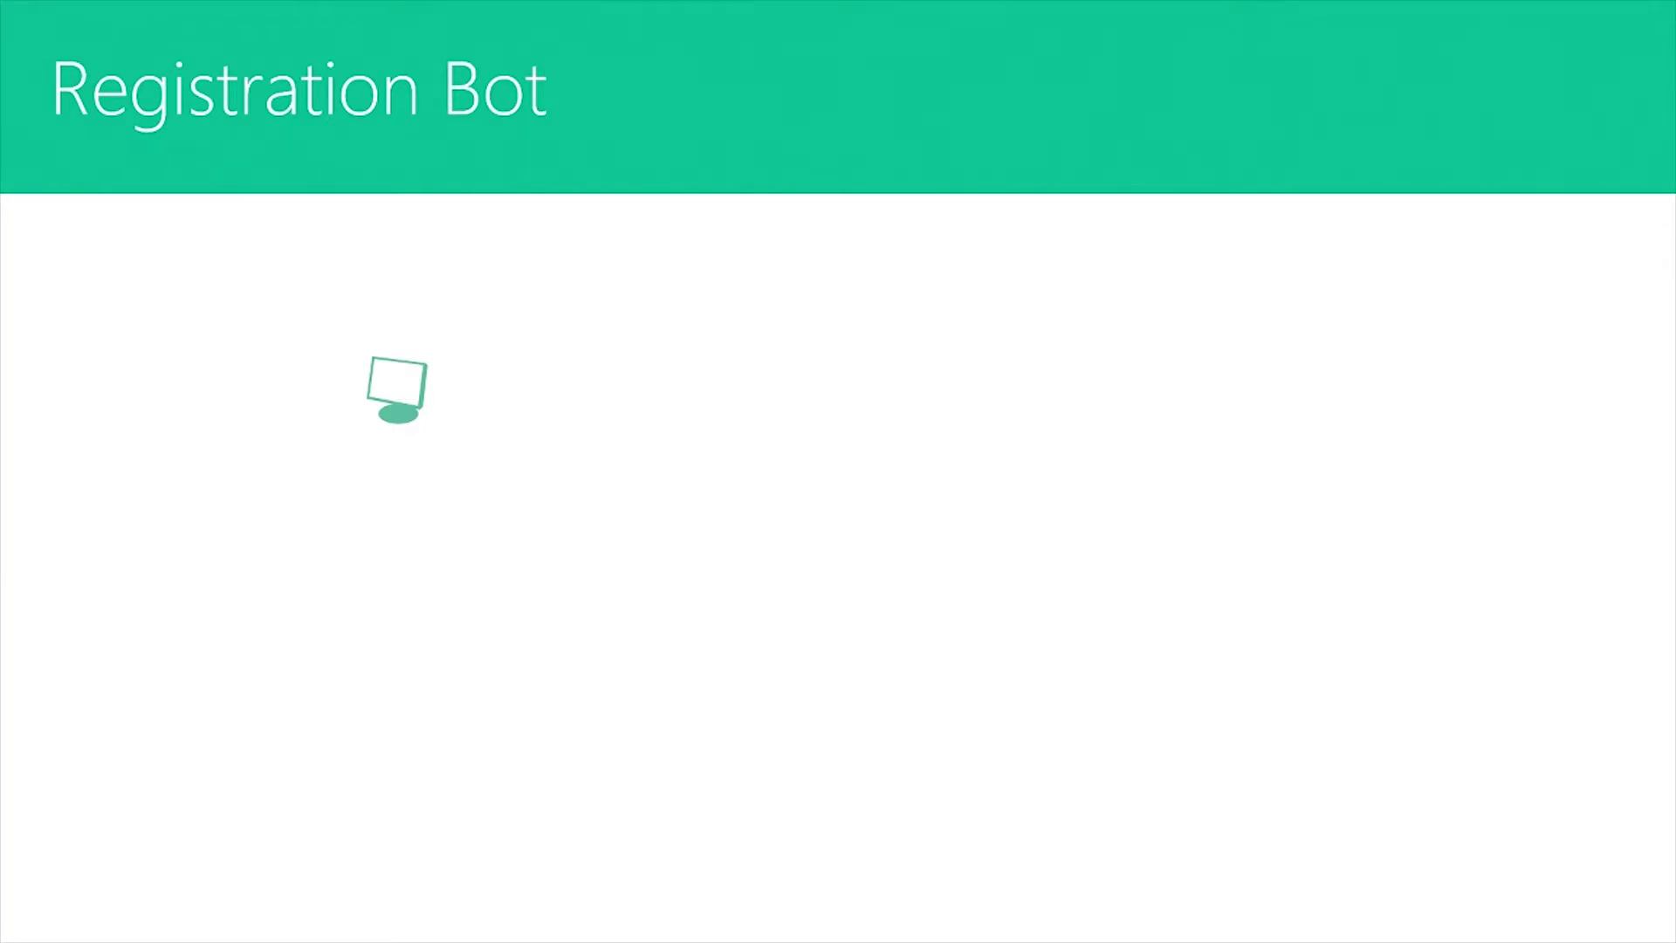
key(Right)
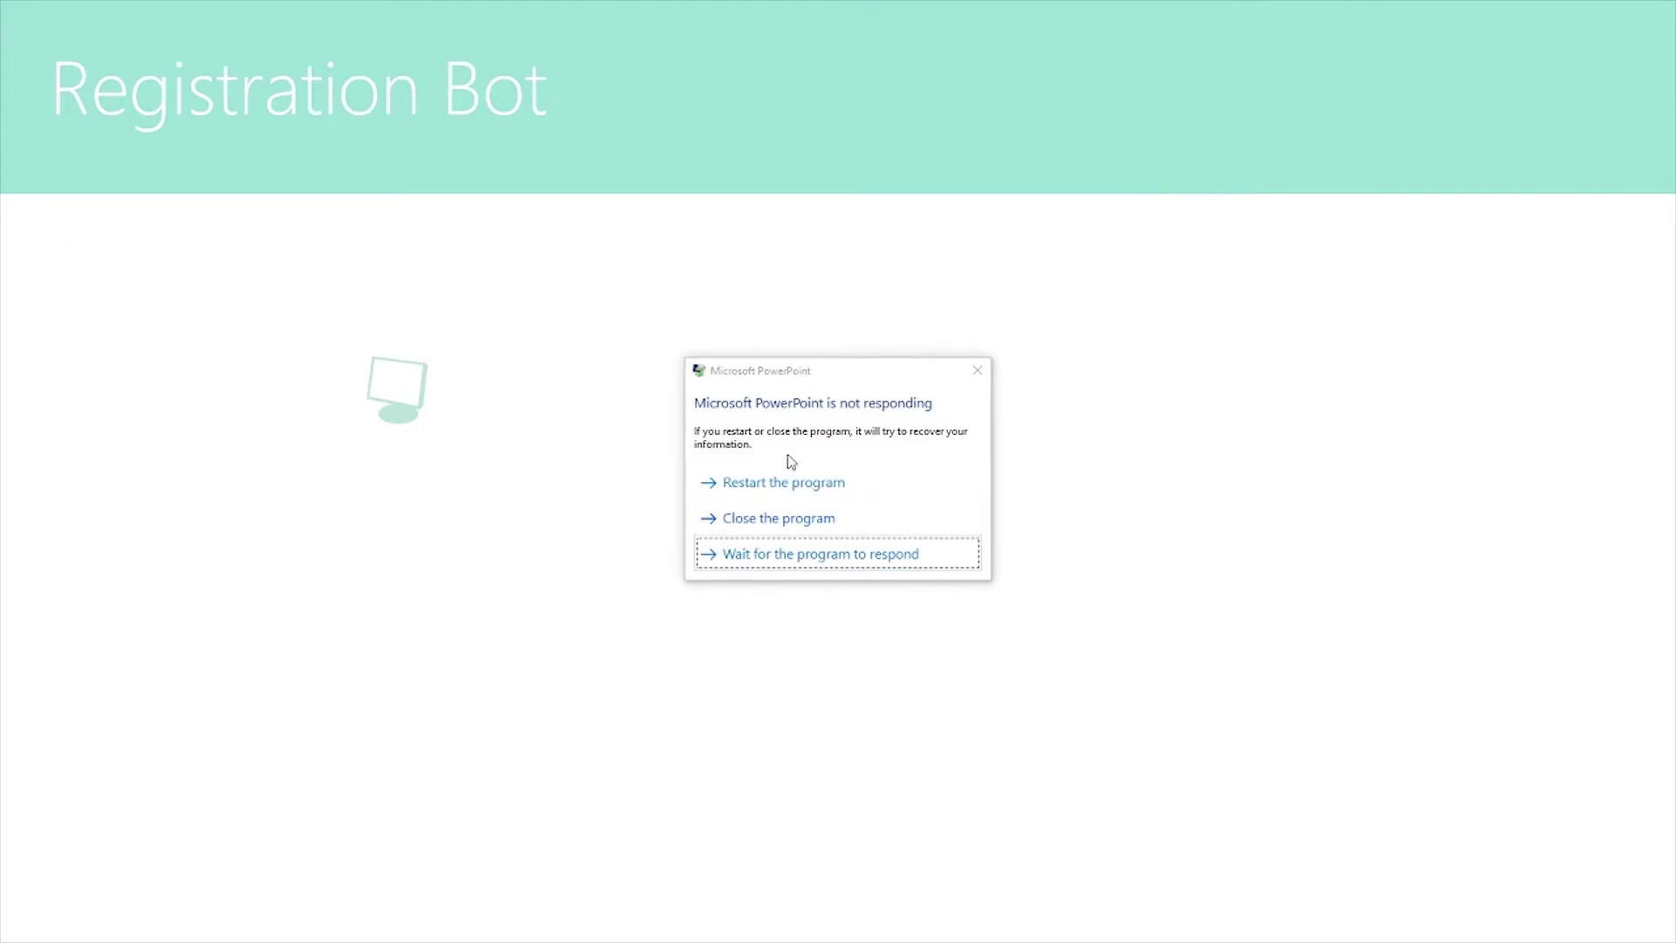
click(777, 520)
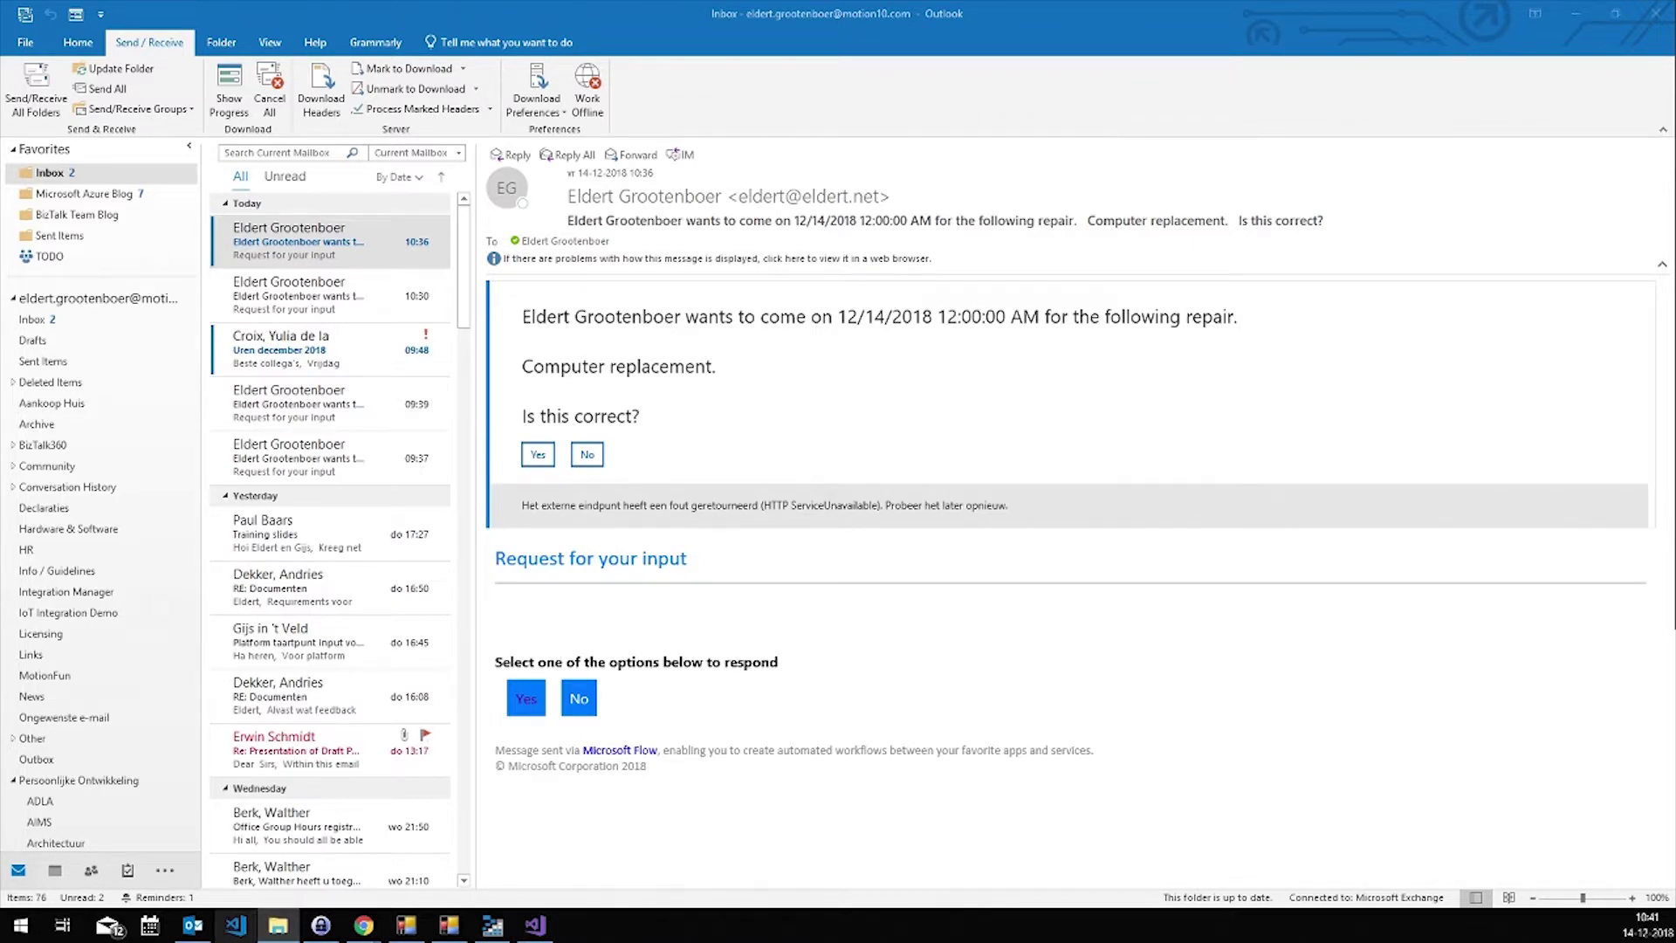
Open the Integrating Life With Cognitive Services .pptx from its folder in File Explorer
click(277, 930)
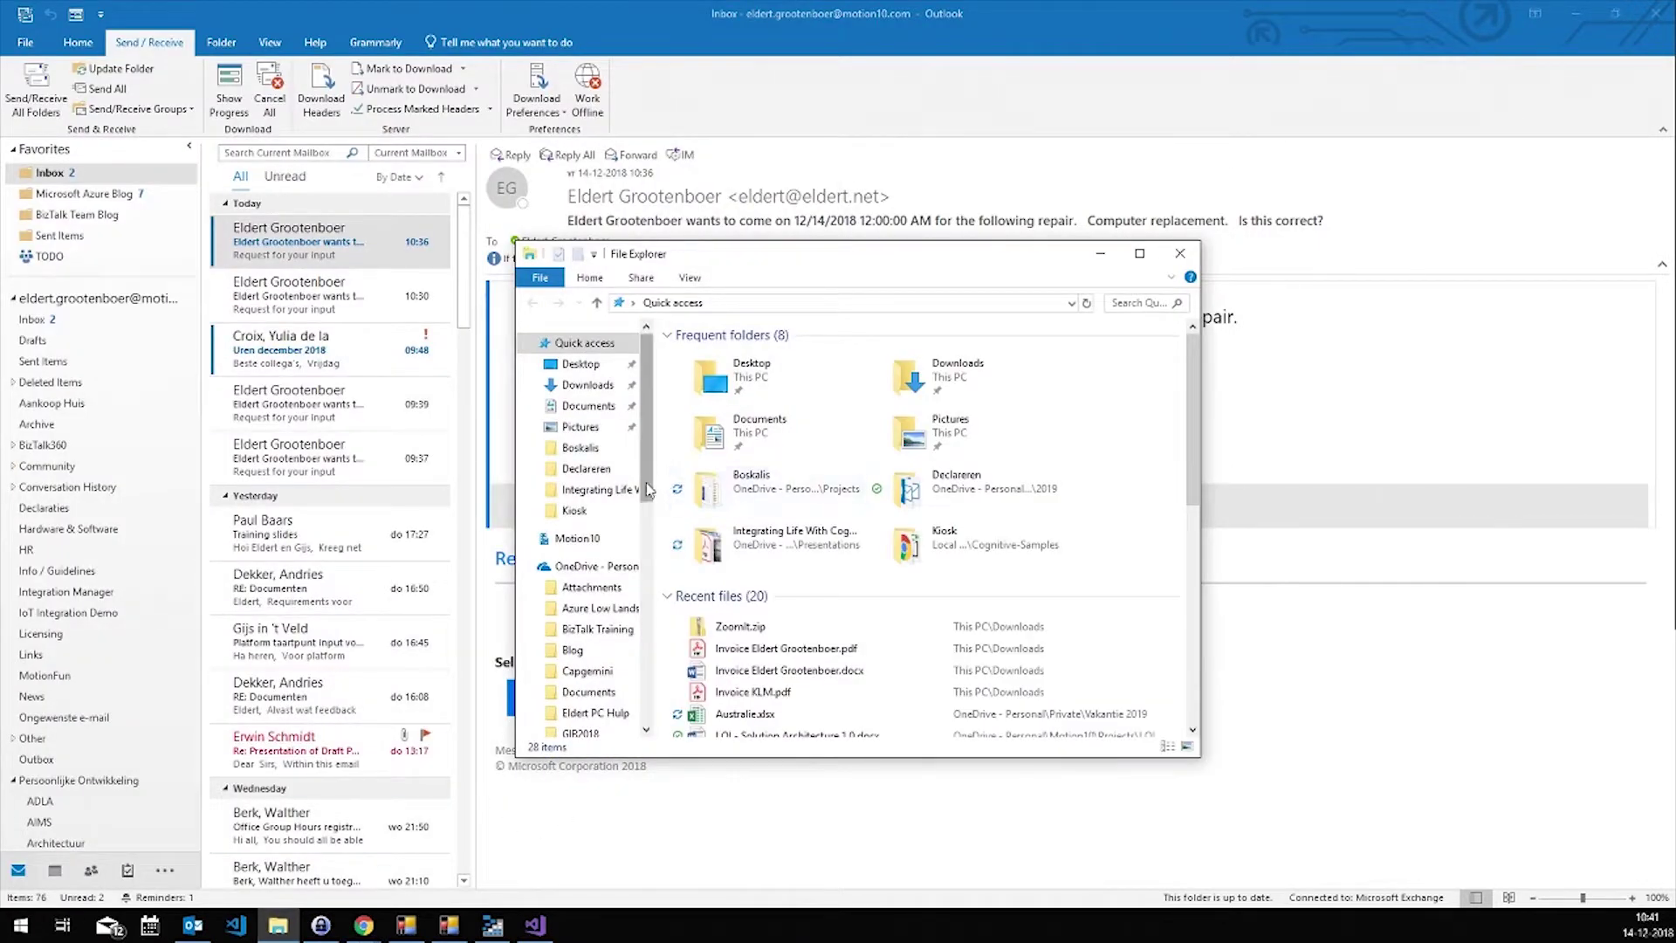
scroll(614, 429, down, 2)
click(599, 391)
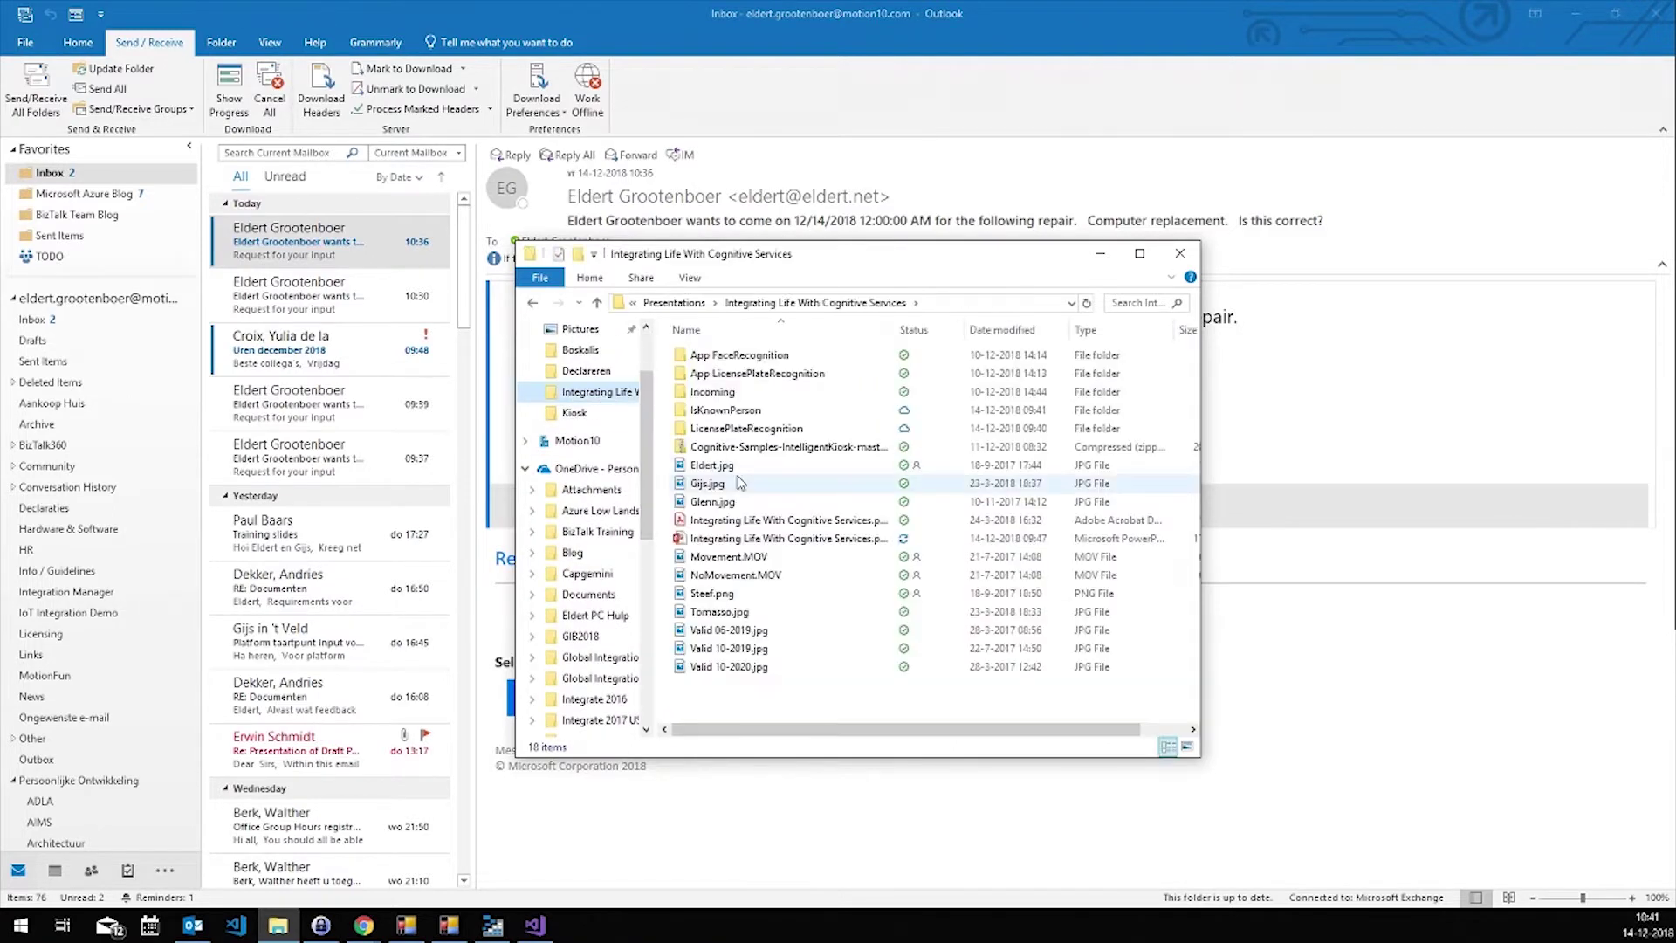
double_click(805, 537)
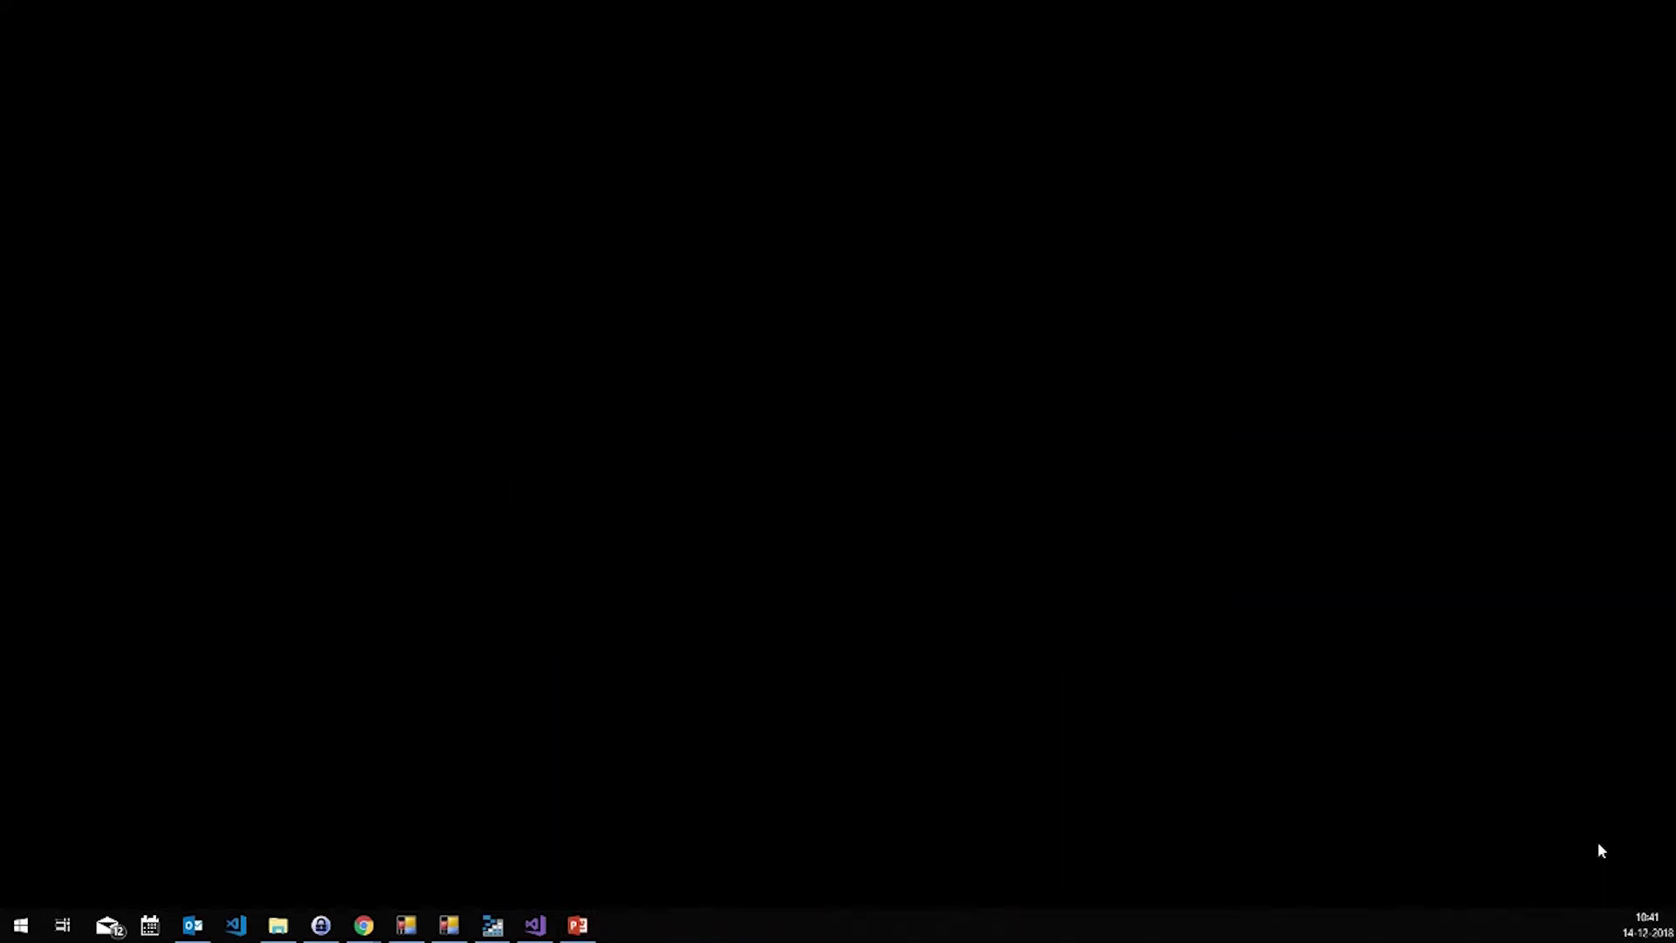
Identify the screens in Display settings, cancel an accidental display 2 move, and return to PowerPoint
right_click(867, 340)
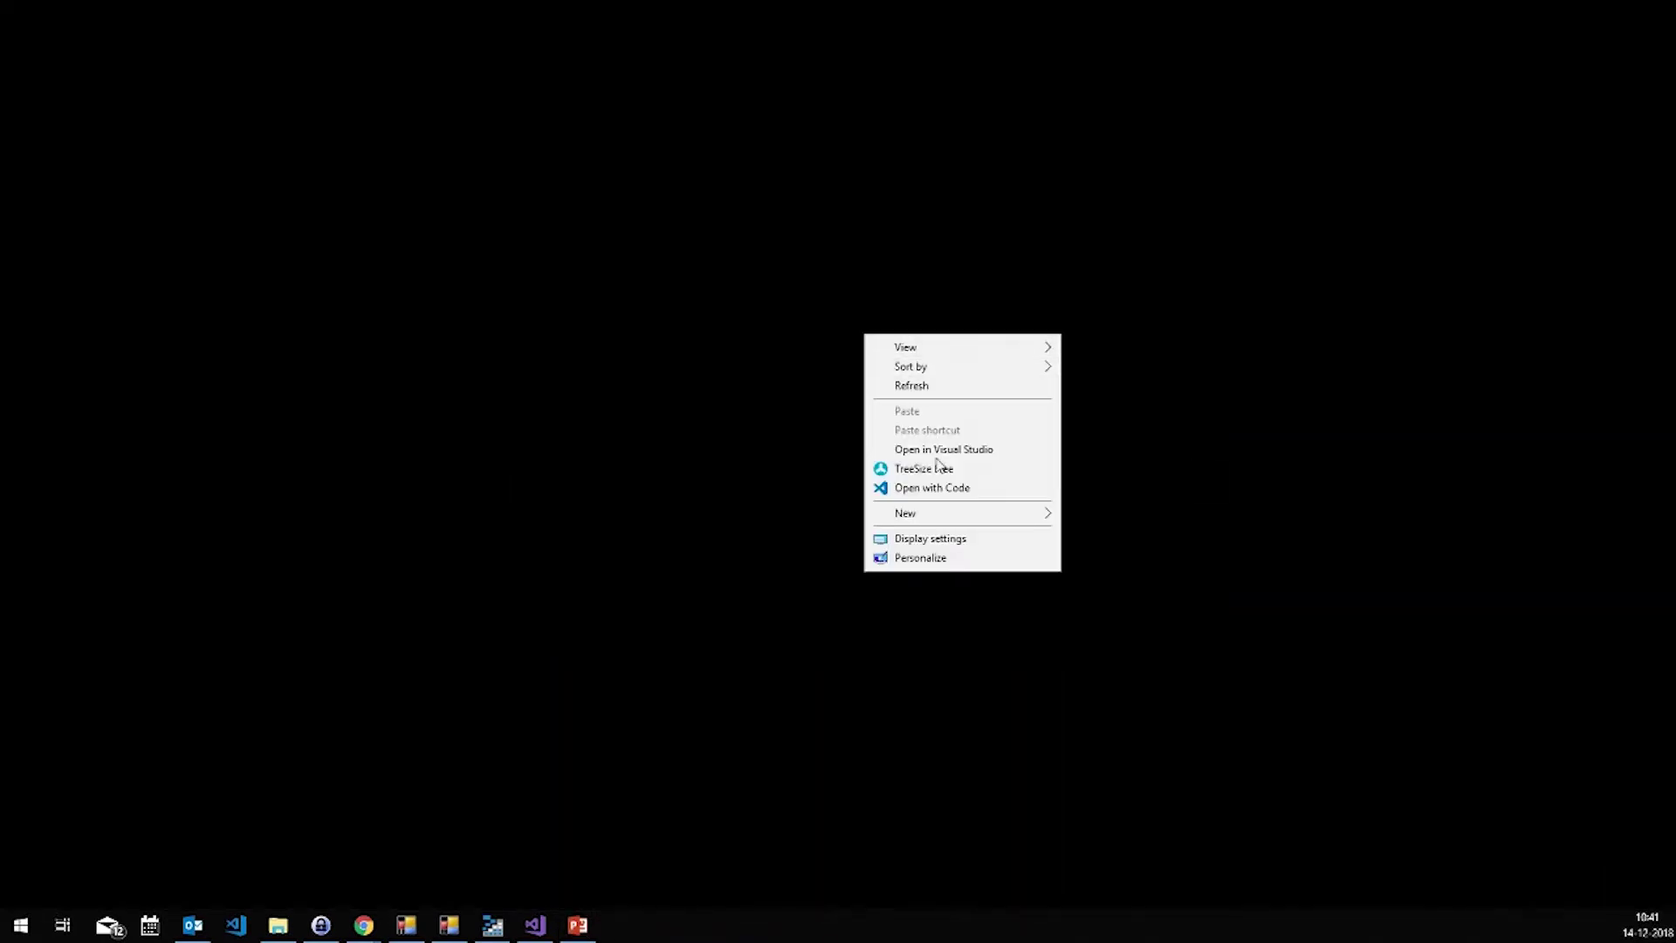
click(946, 537)
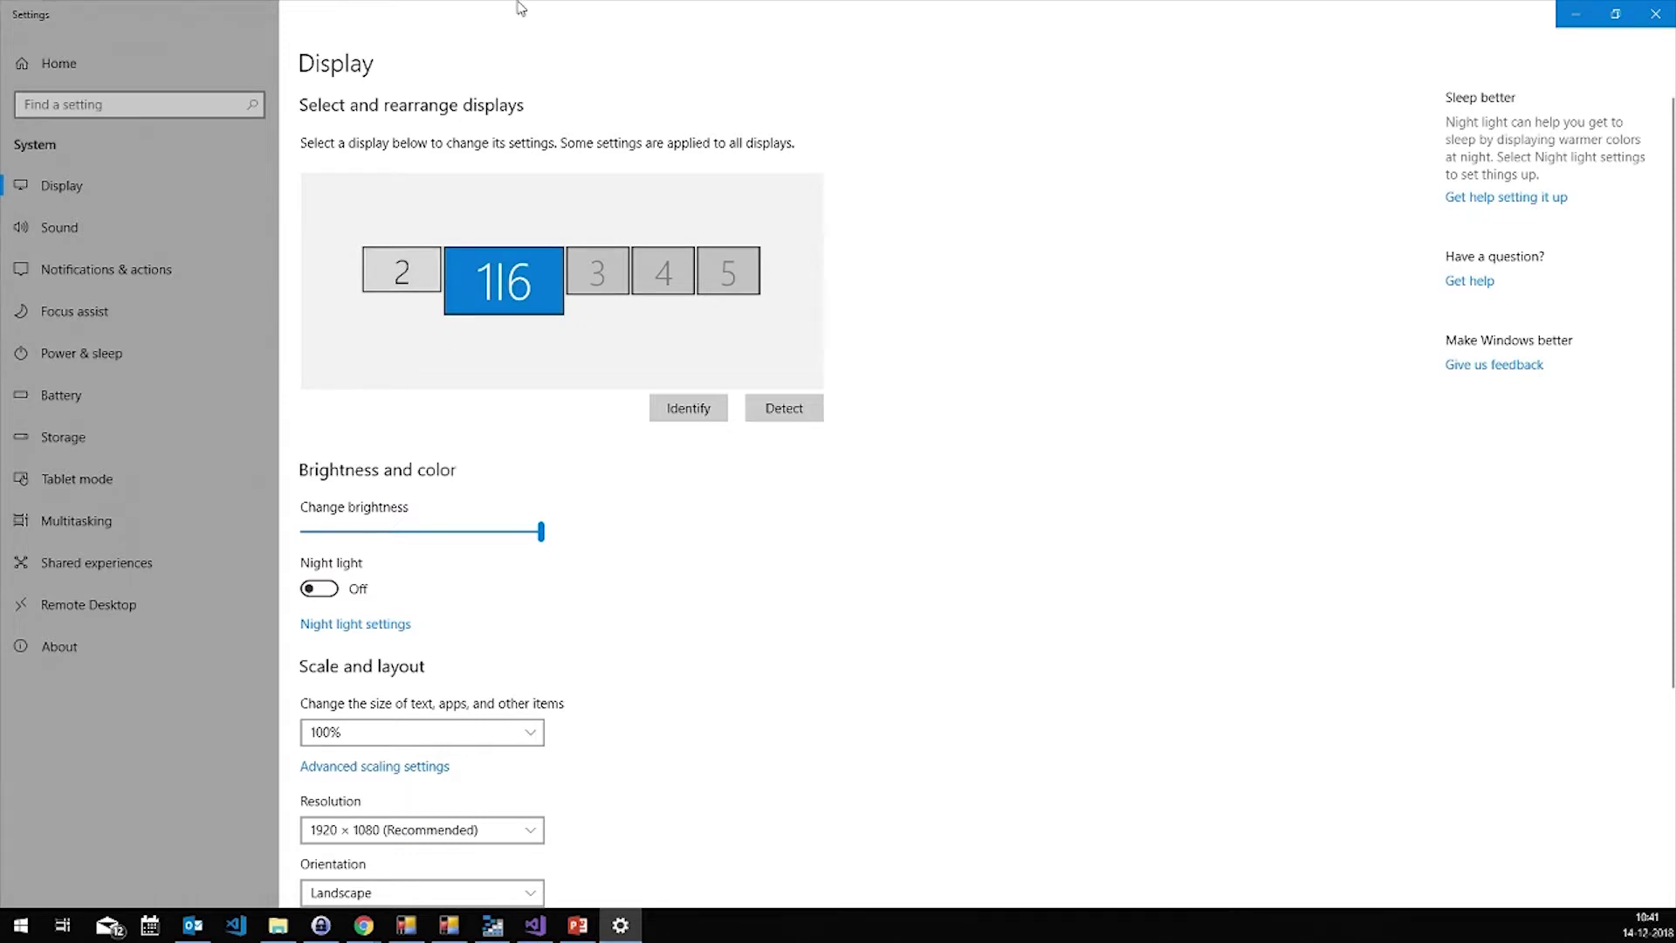
click(700, 418)
click(394, 282)
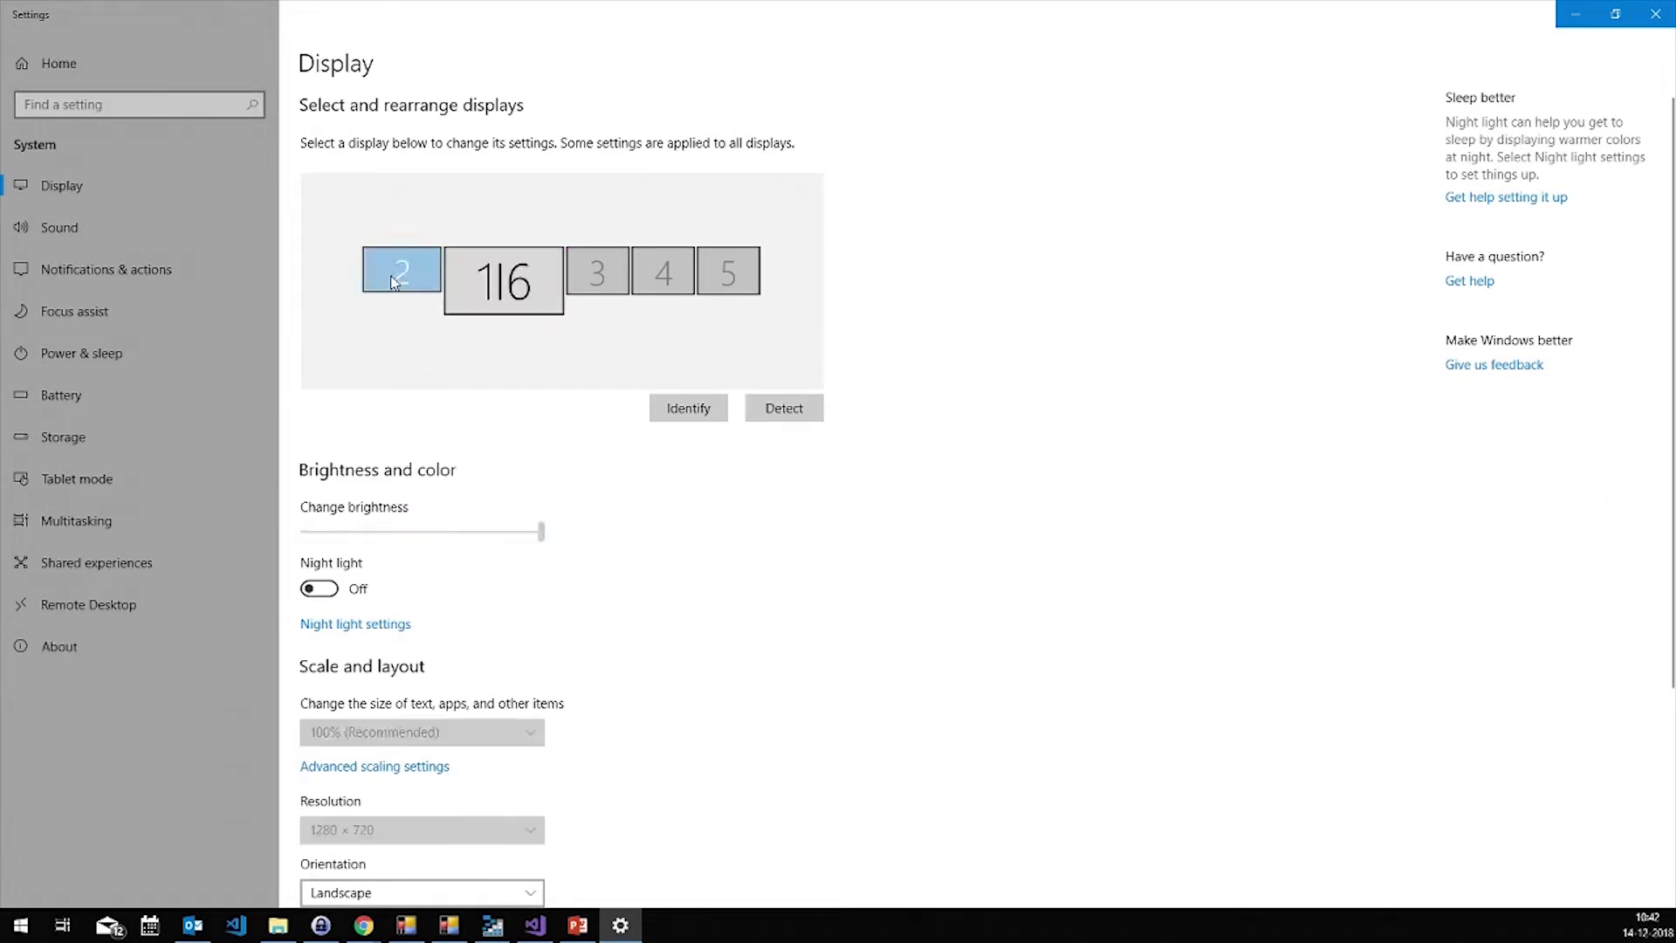
drag(392, 283, 392, 284)
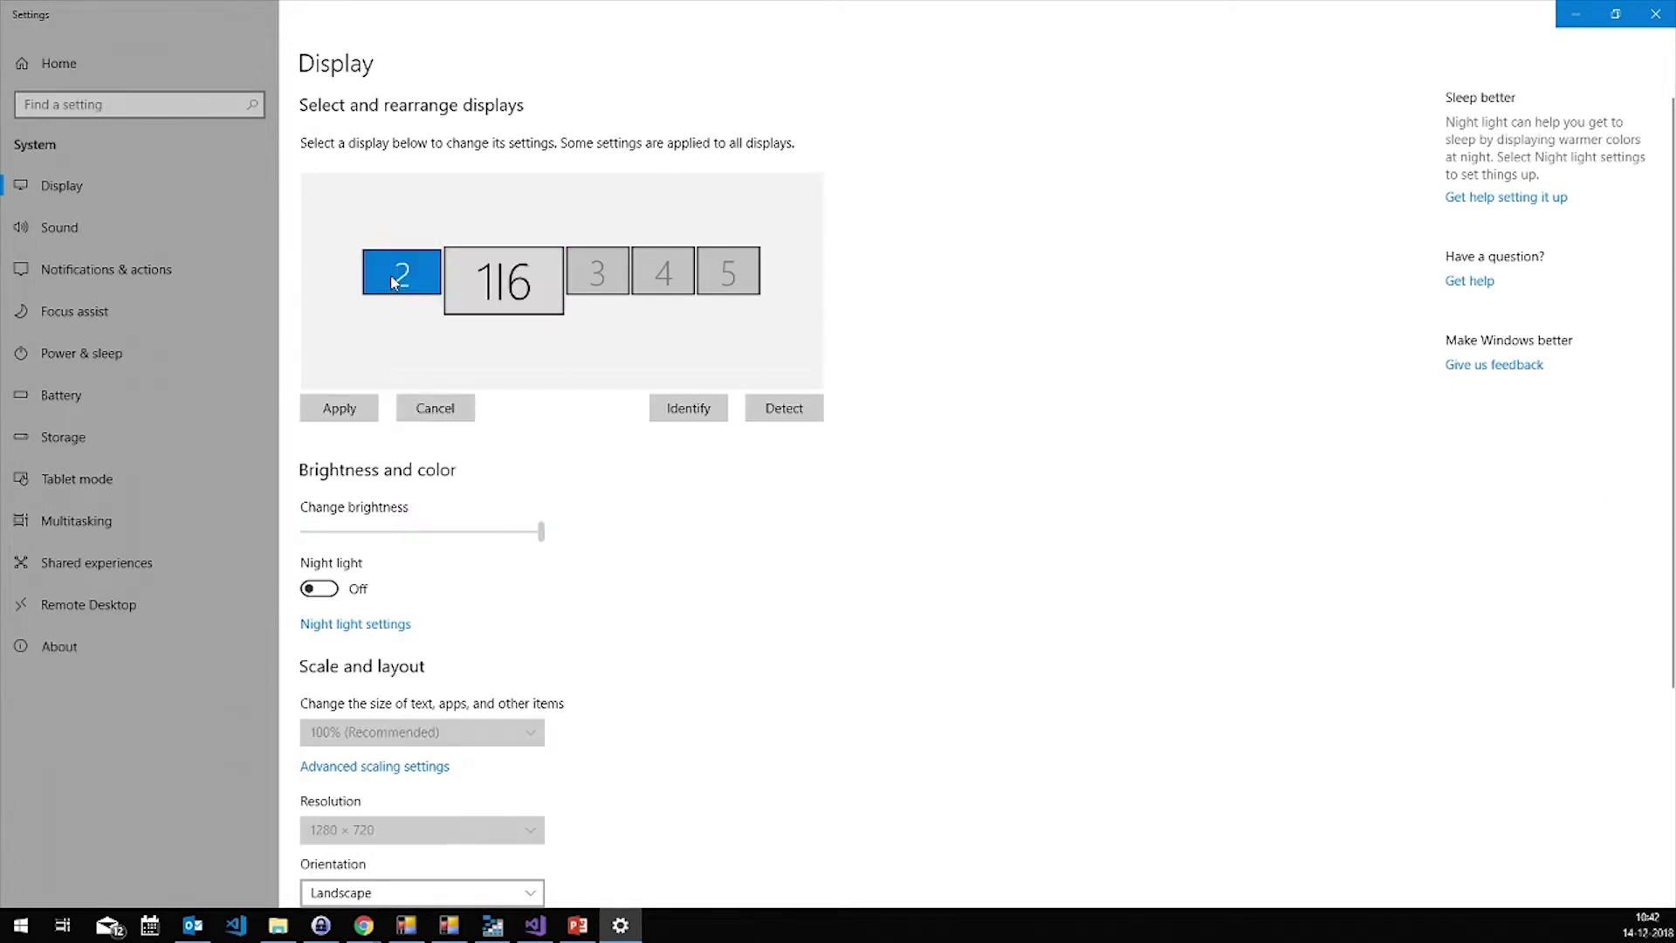
click(469, 407)
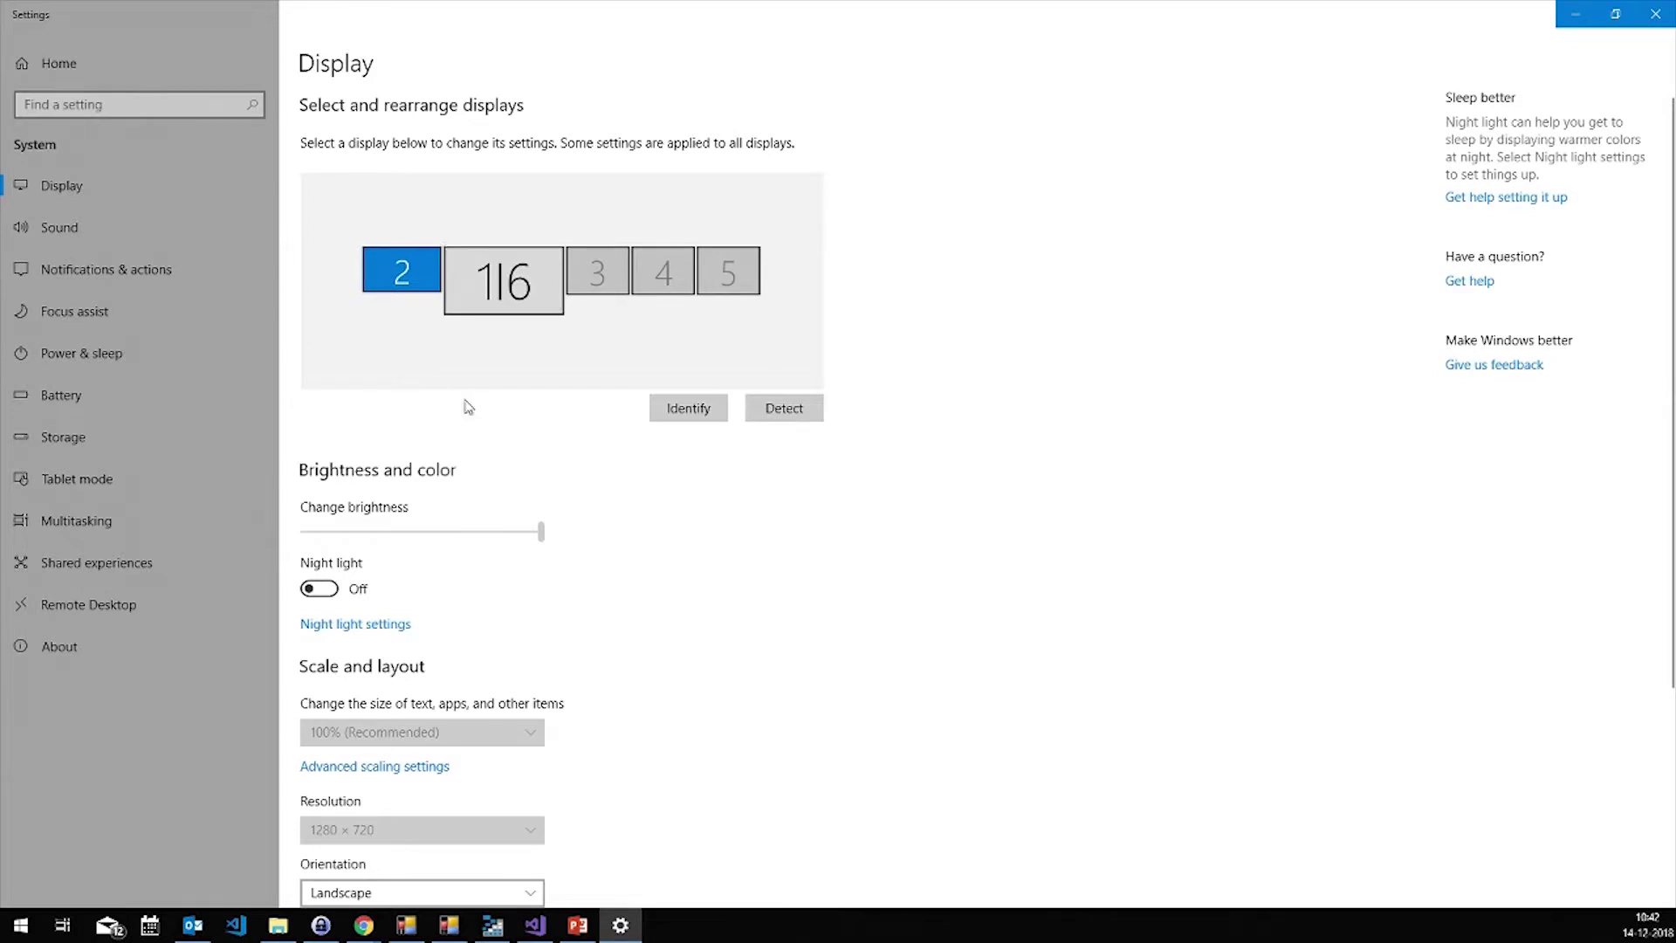
click(577, 924)
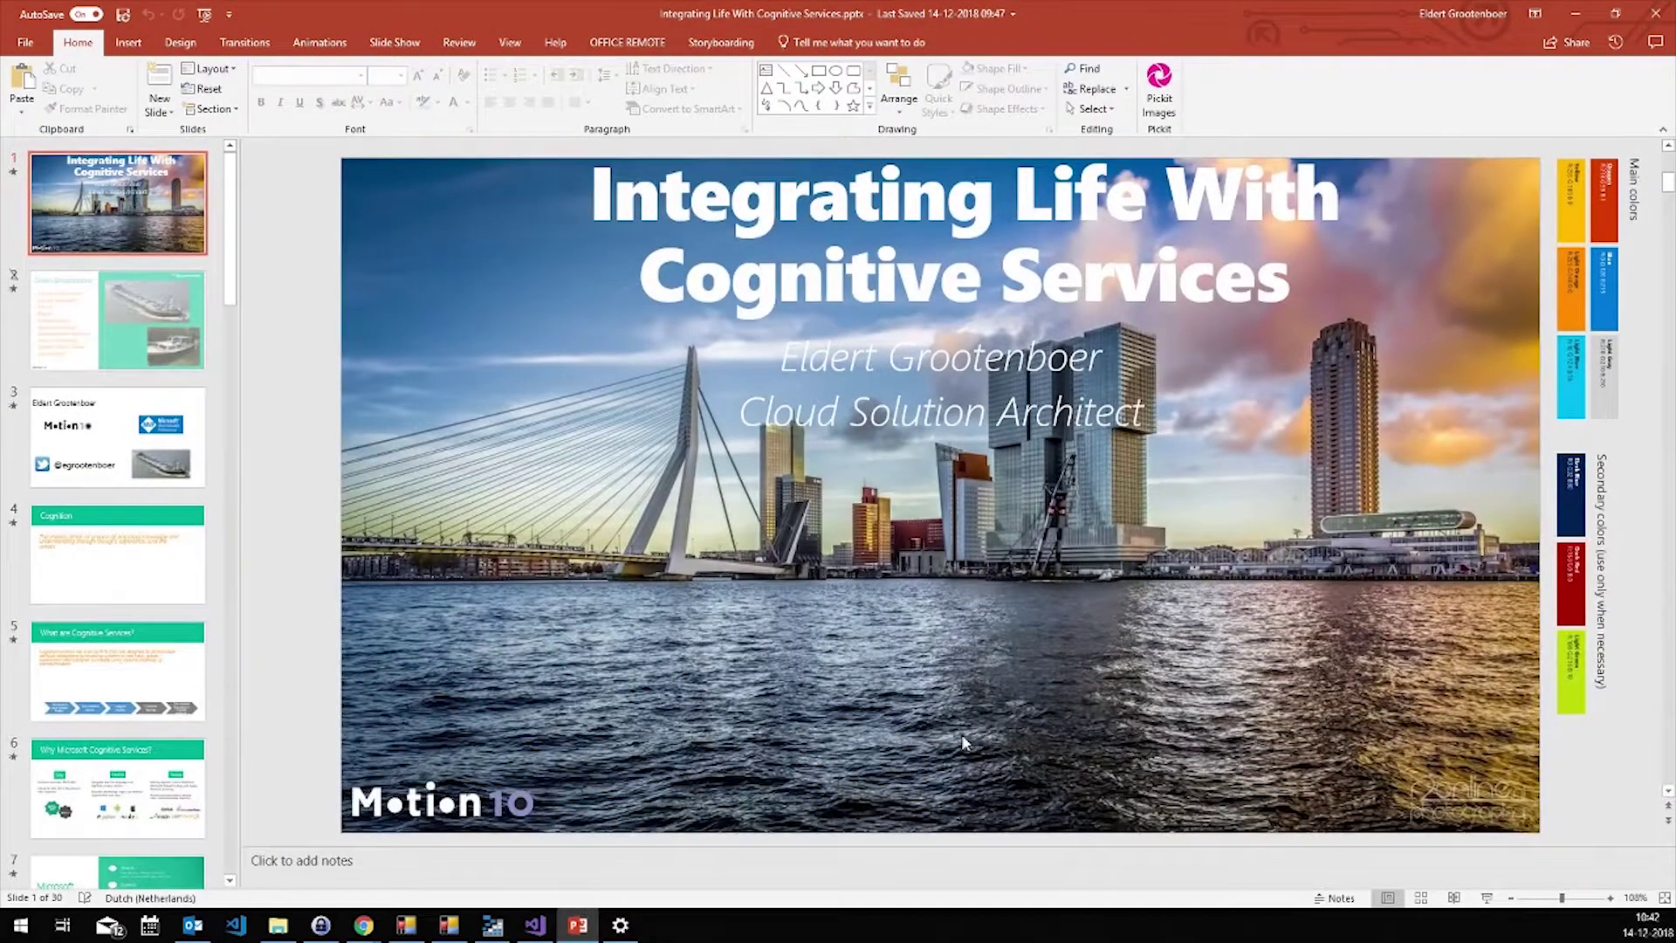
Show slide 23, License Plate Recognition, after briefly passing through Scenario slide 22
drag(227, 297, 237, 709)
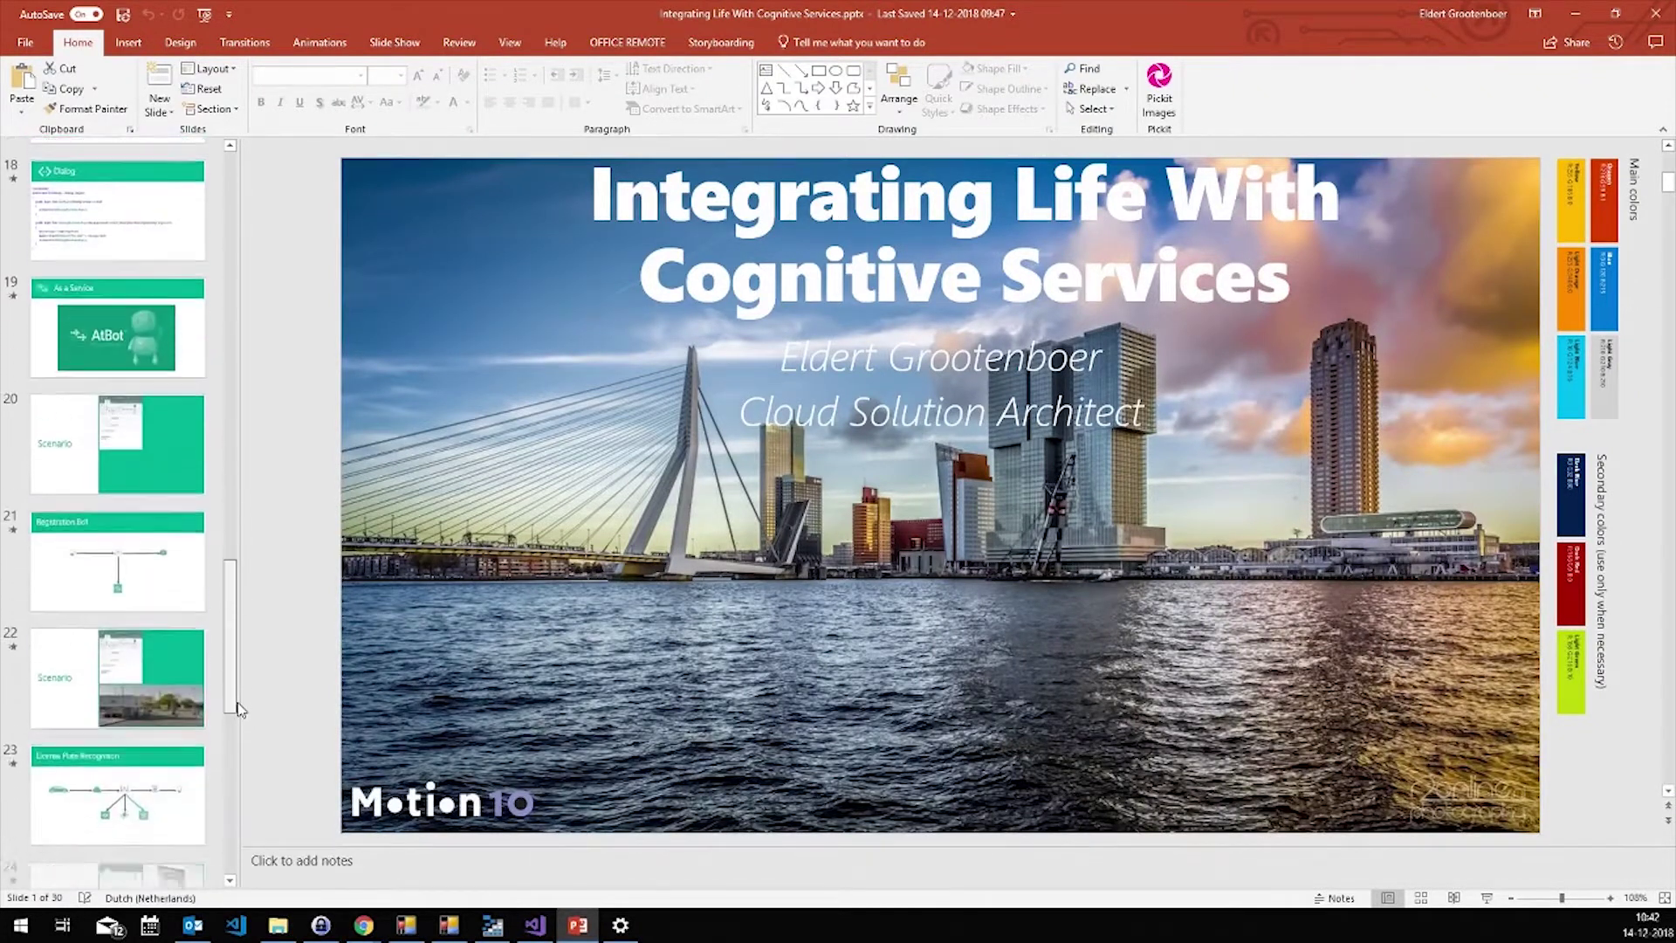
scroll(103, 437, down, 3)
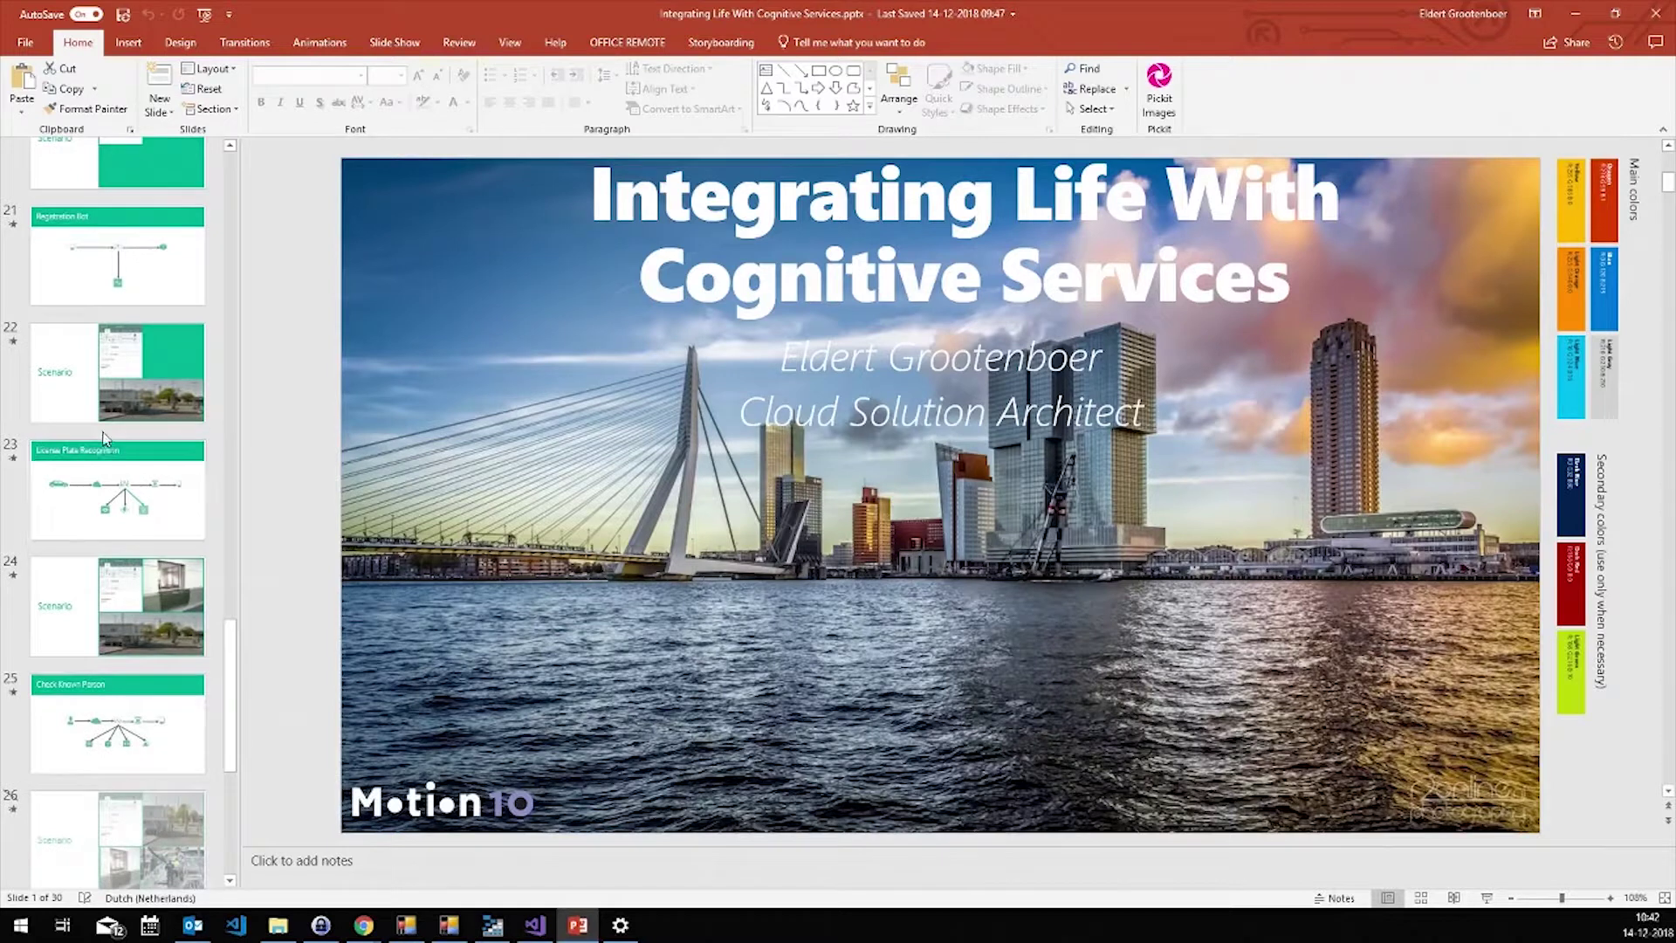
click(112, 590)
click(121, 443)
click(121, 415)
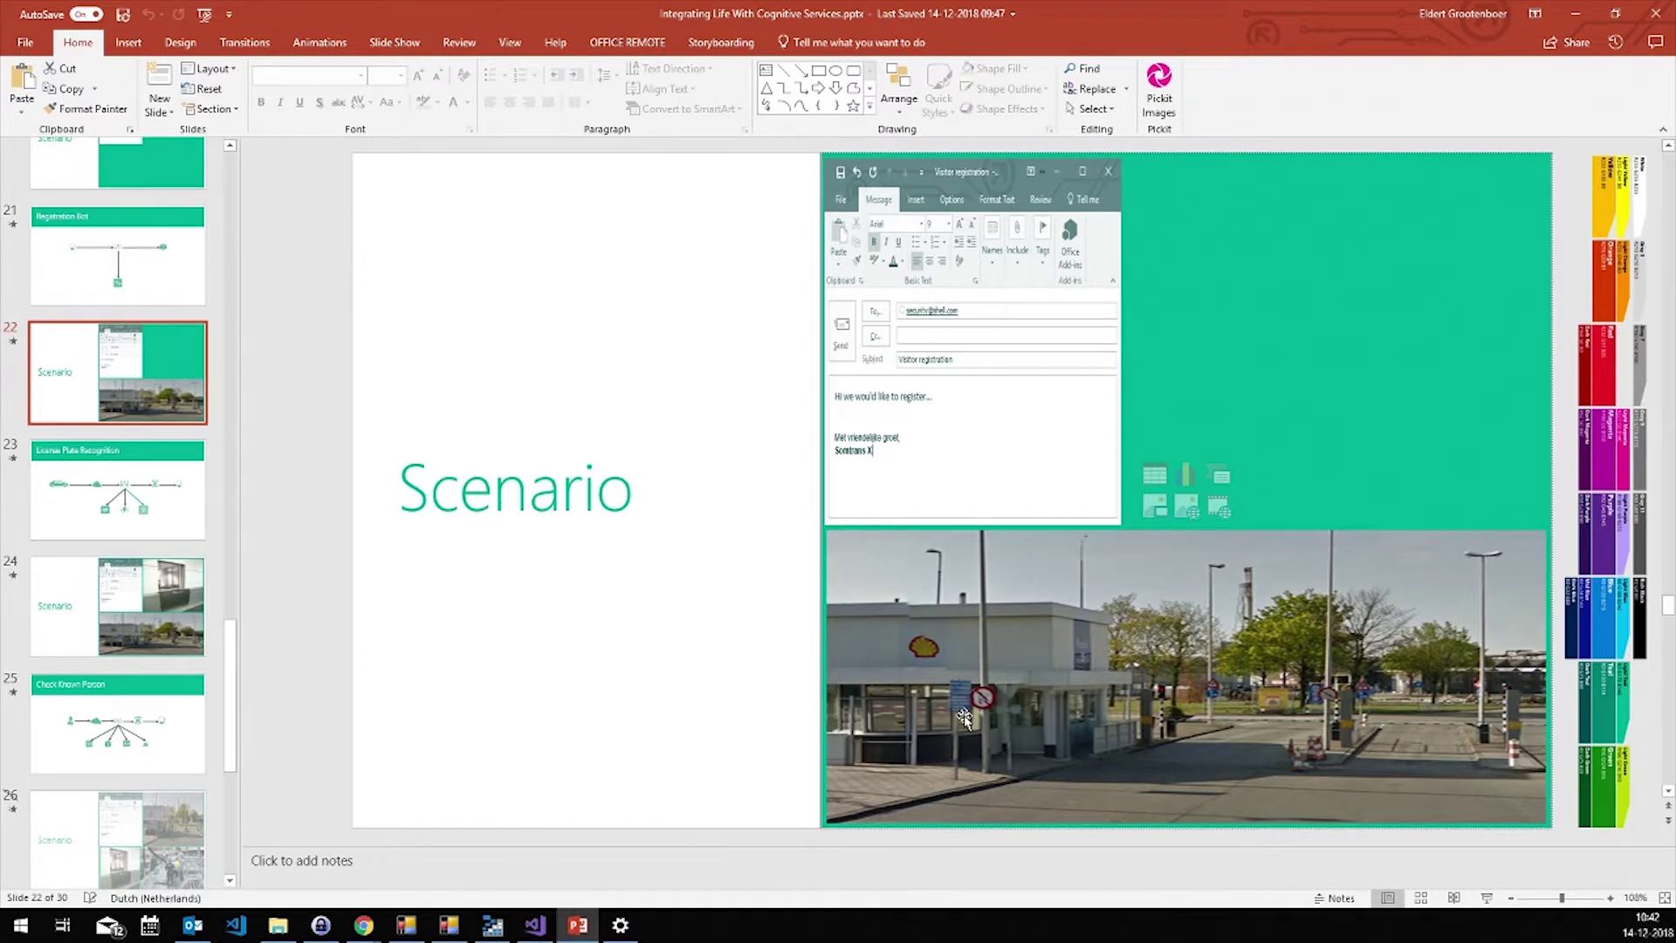
click(192, 467)
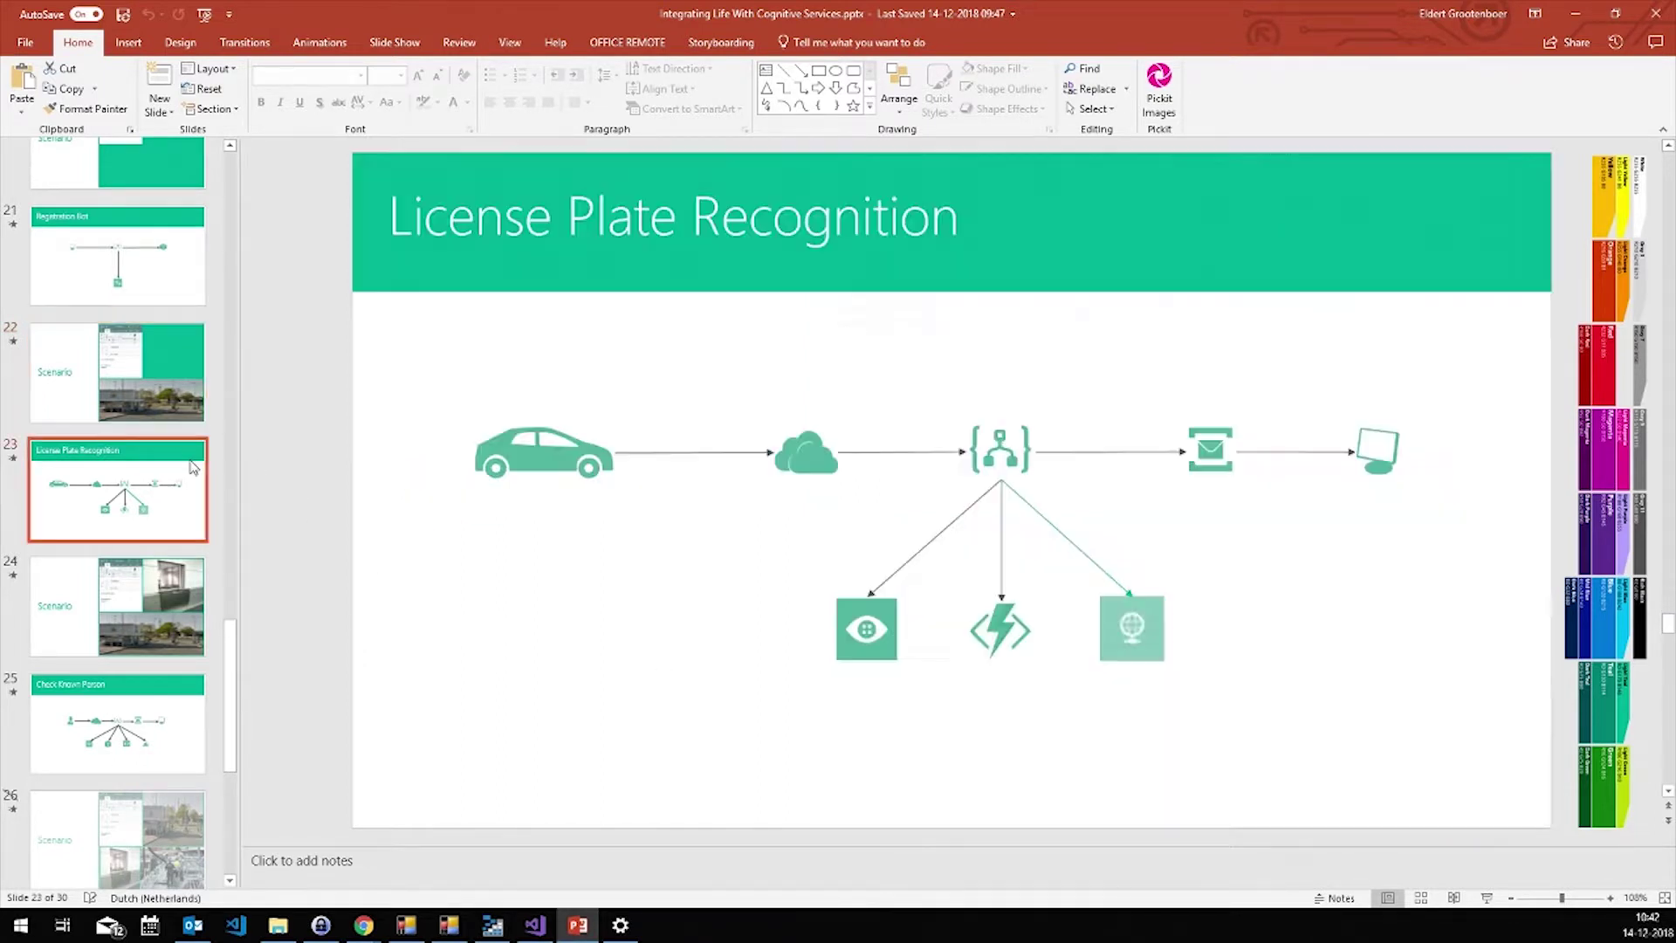
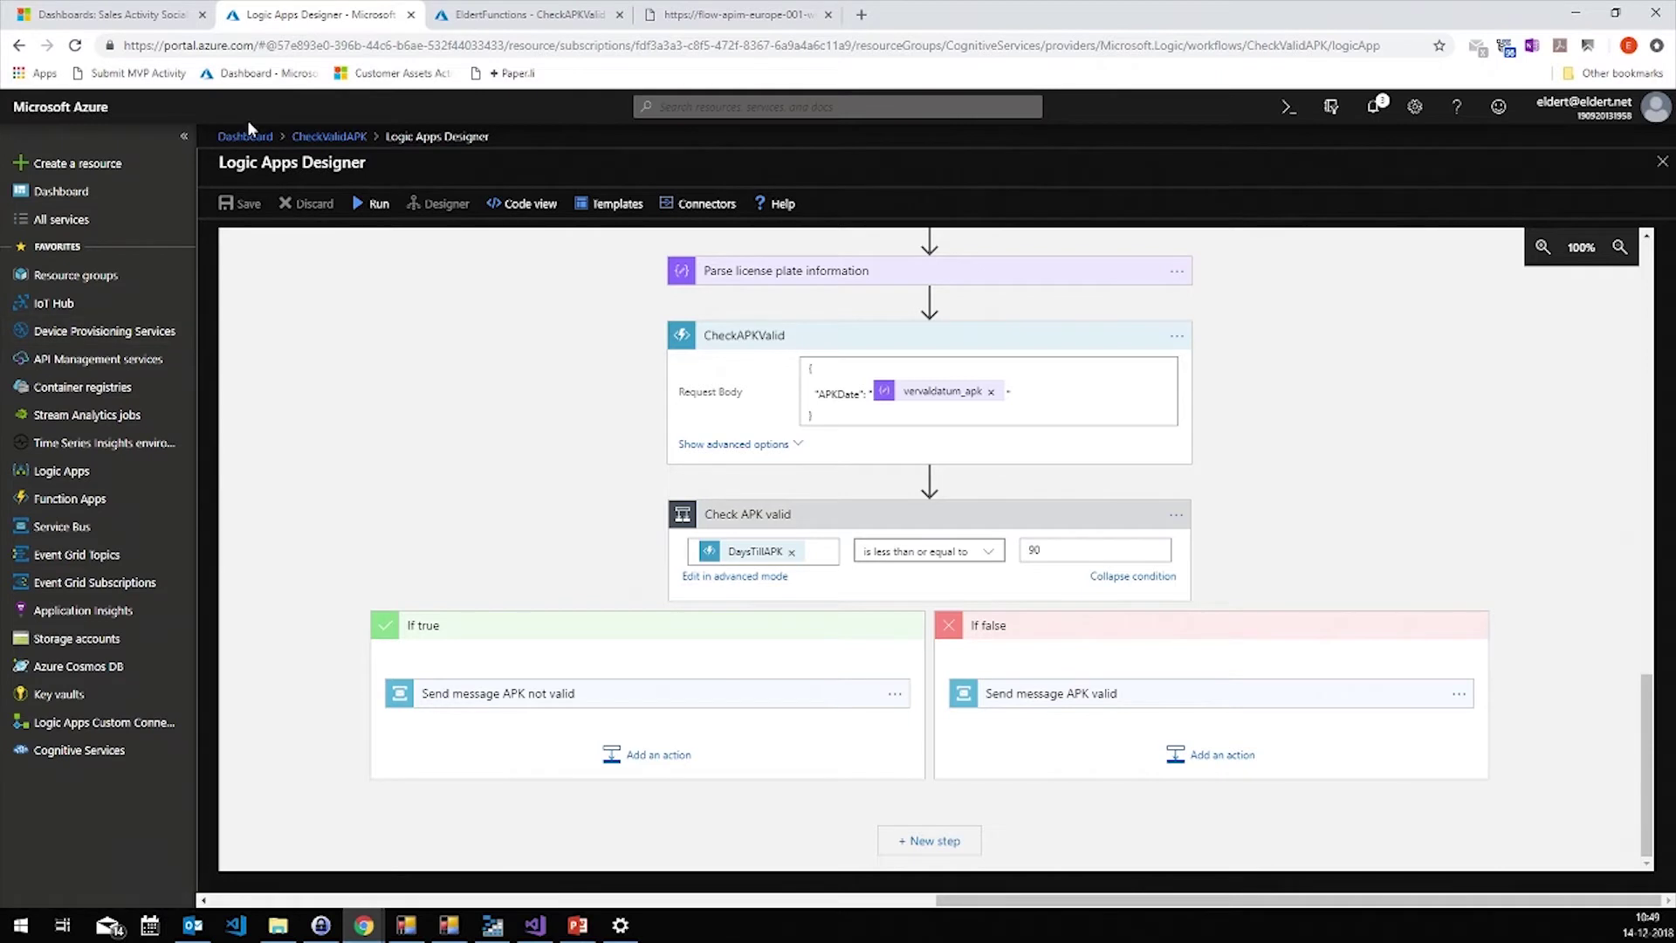
From the dashboard, open the CheckIsKnownPerson workflow in the designer, scrolled to its file-created trigger
click(251, 137)
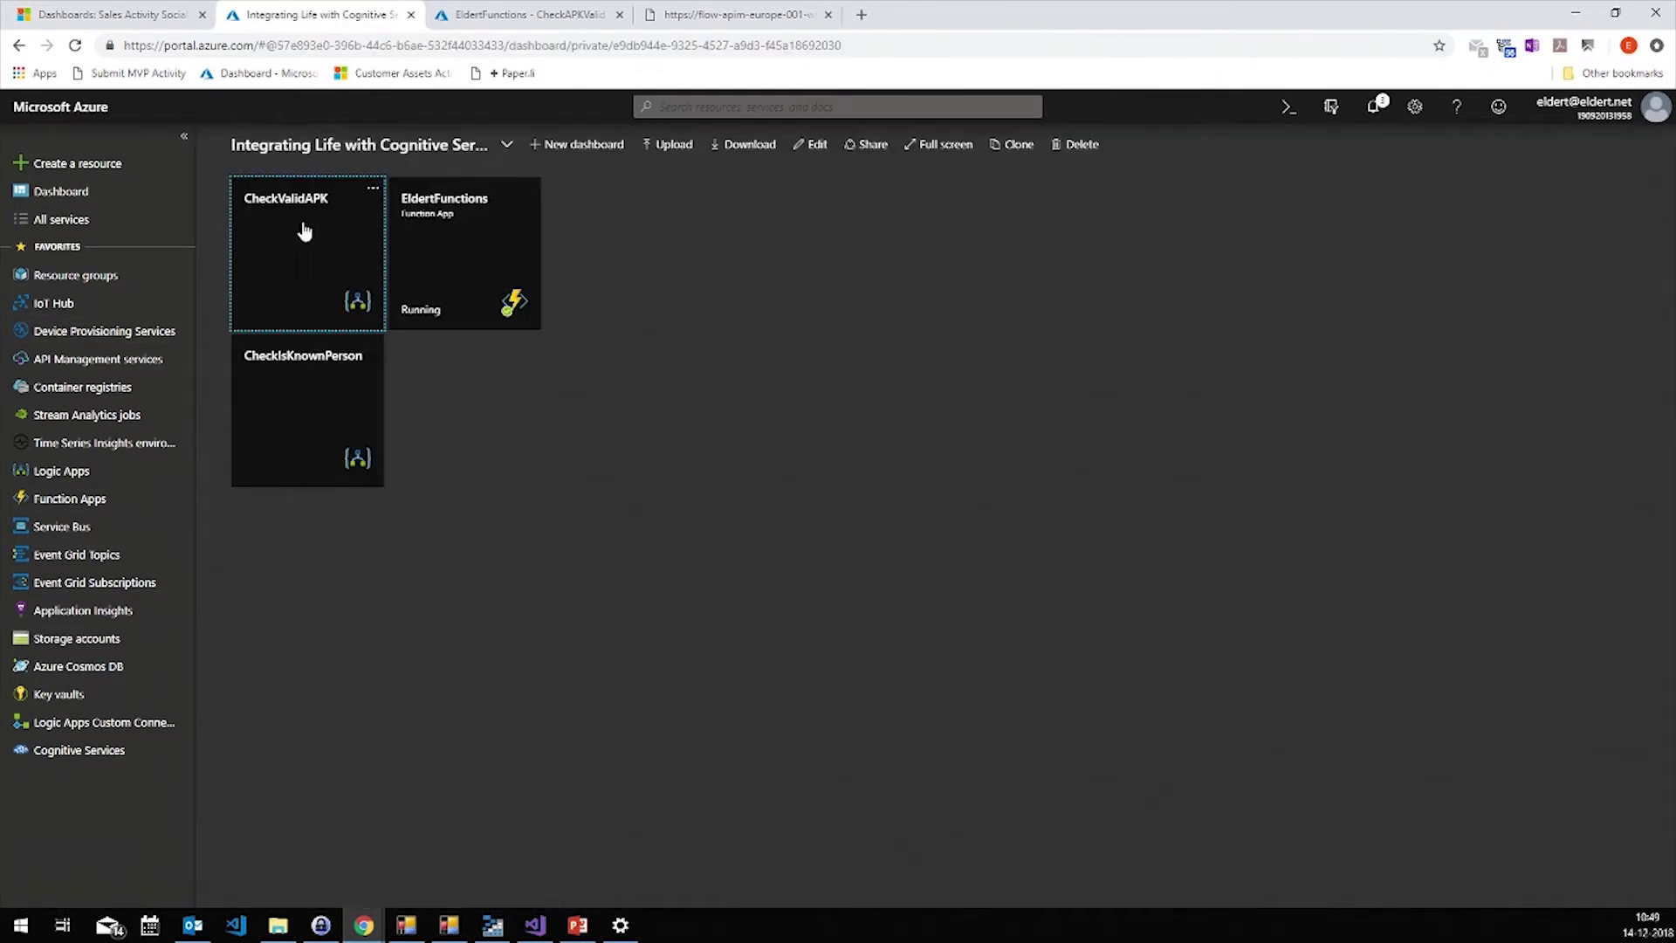
click(302, 355)
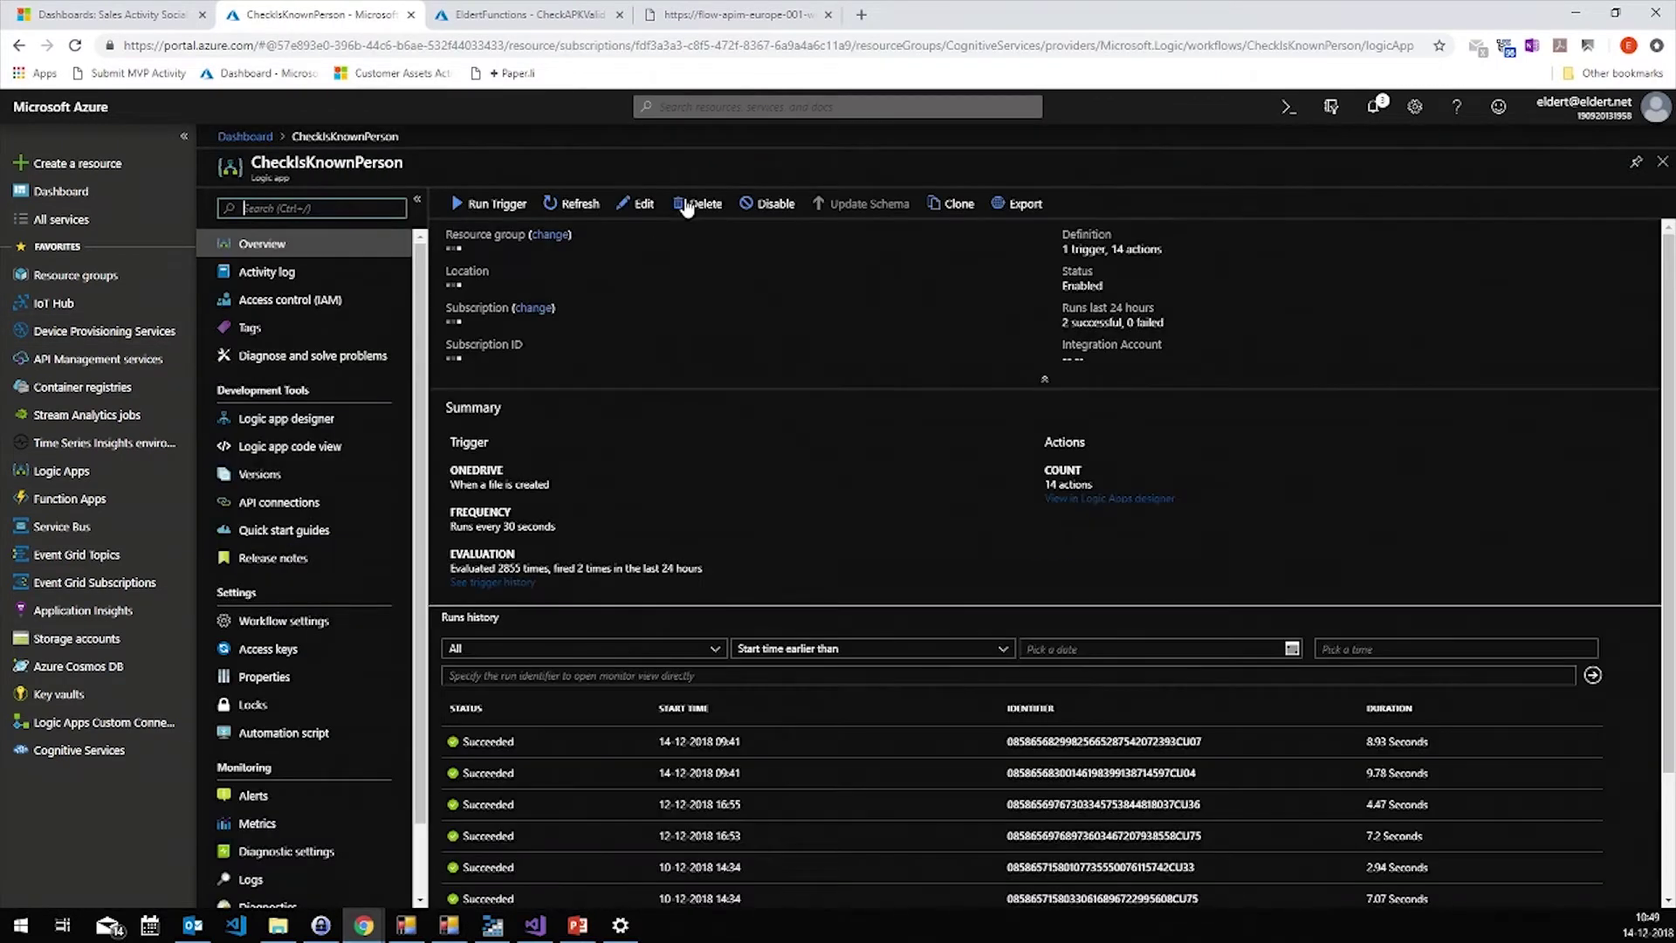
click(628, 203)
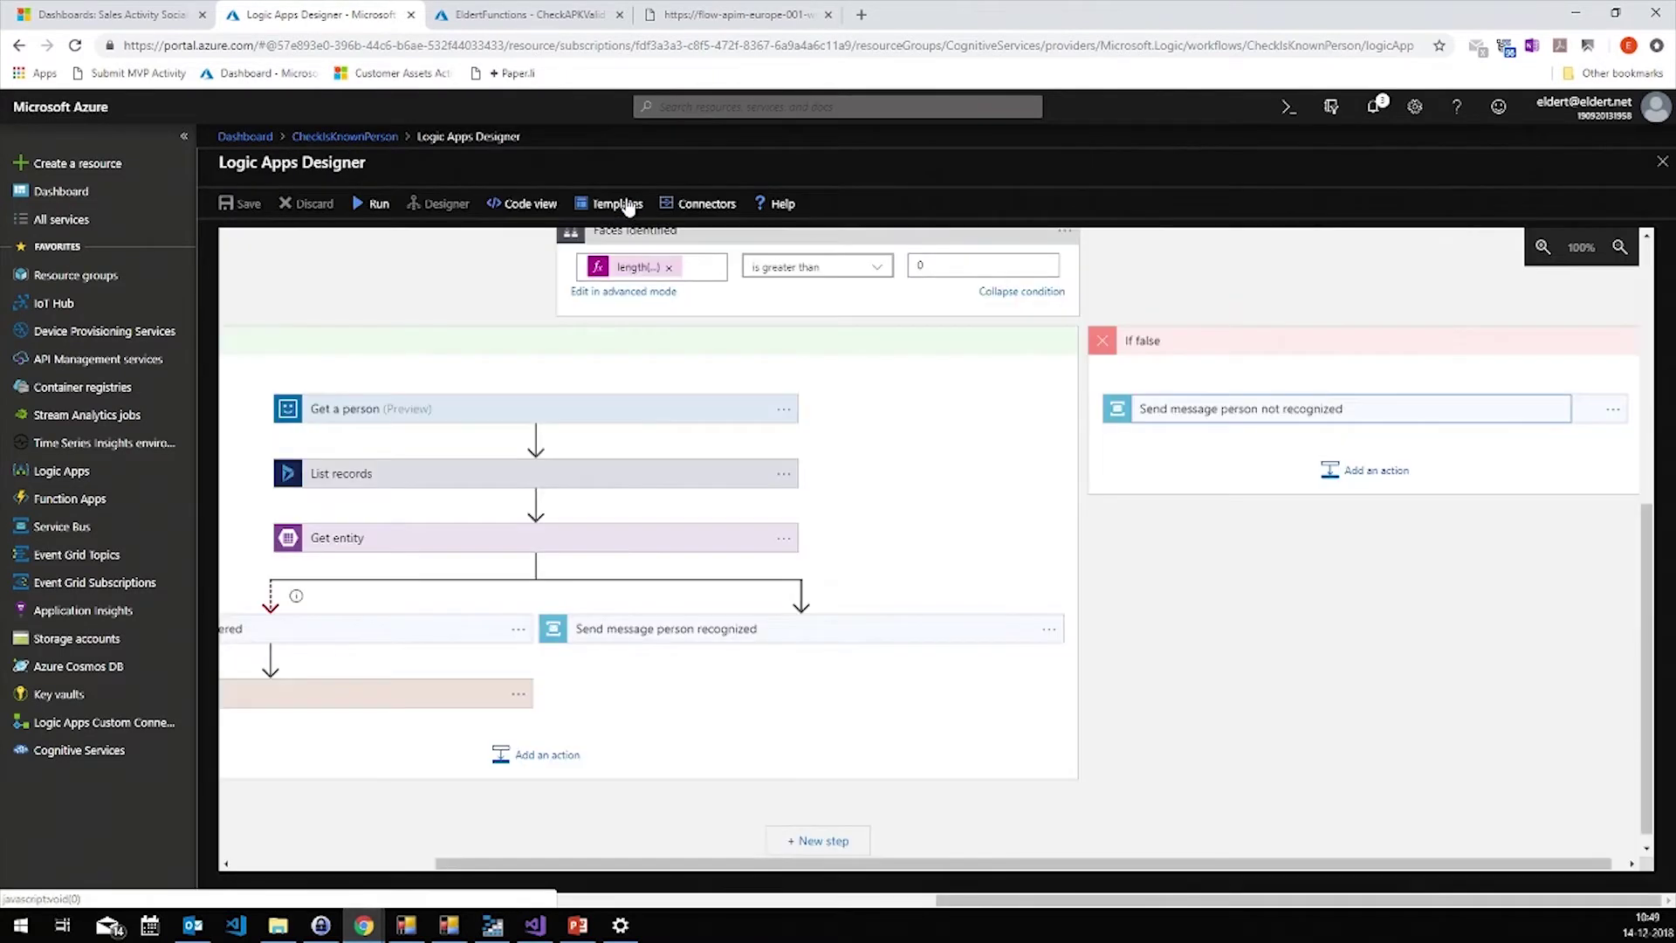
click(1644, 486)
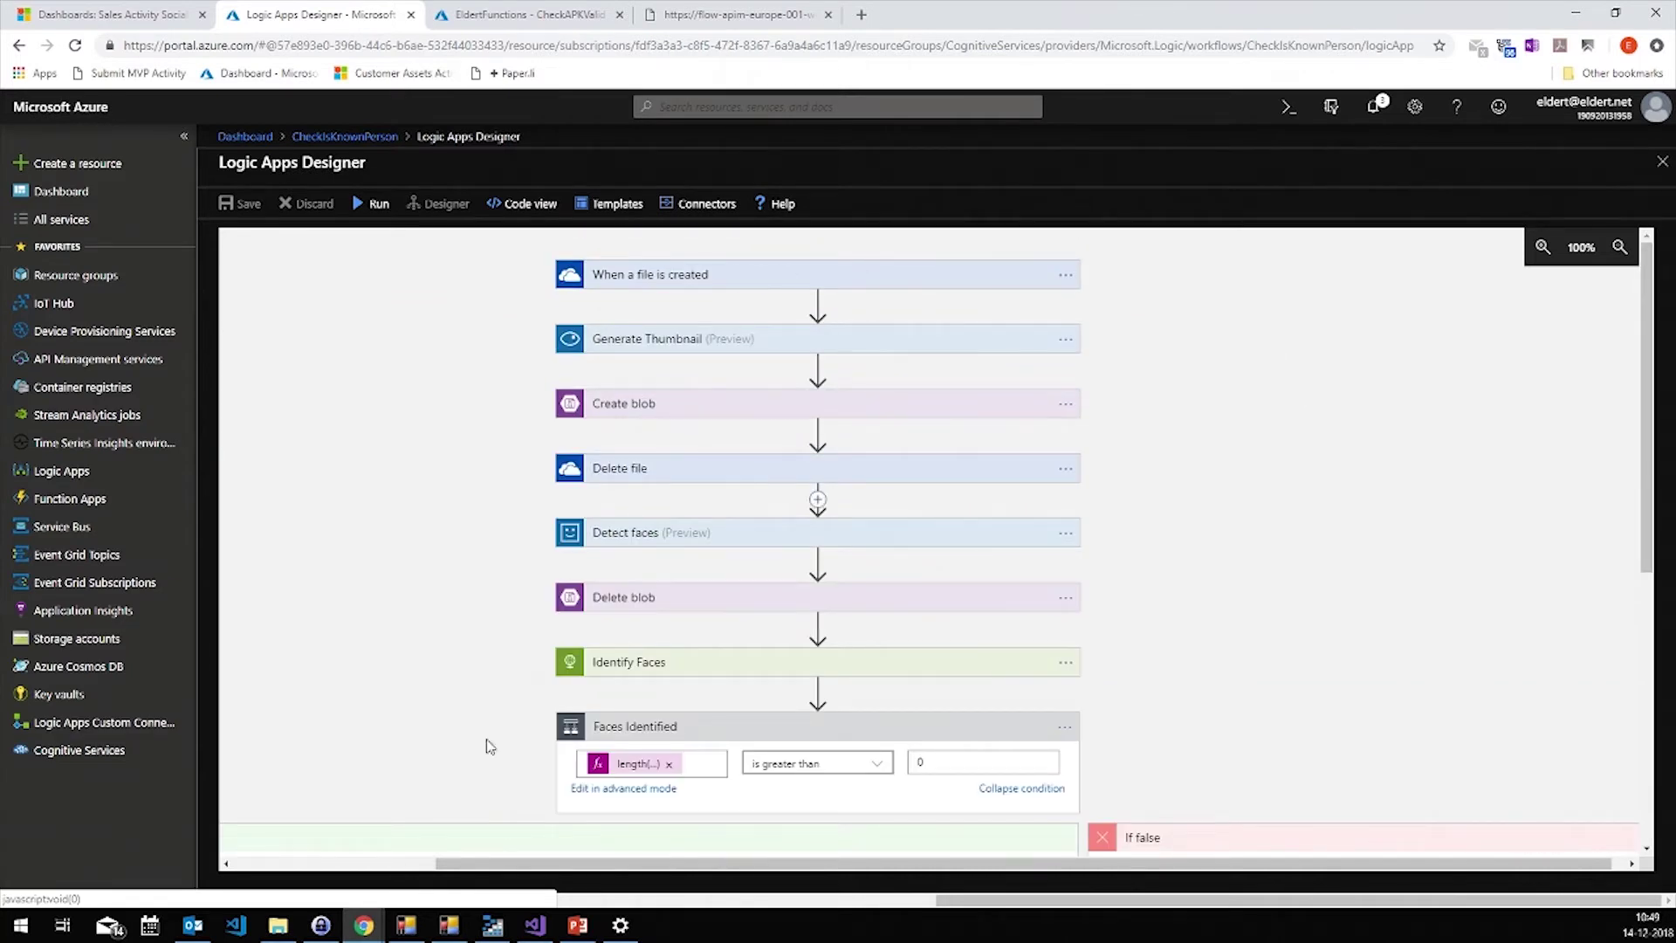
click(278, 924)
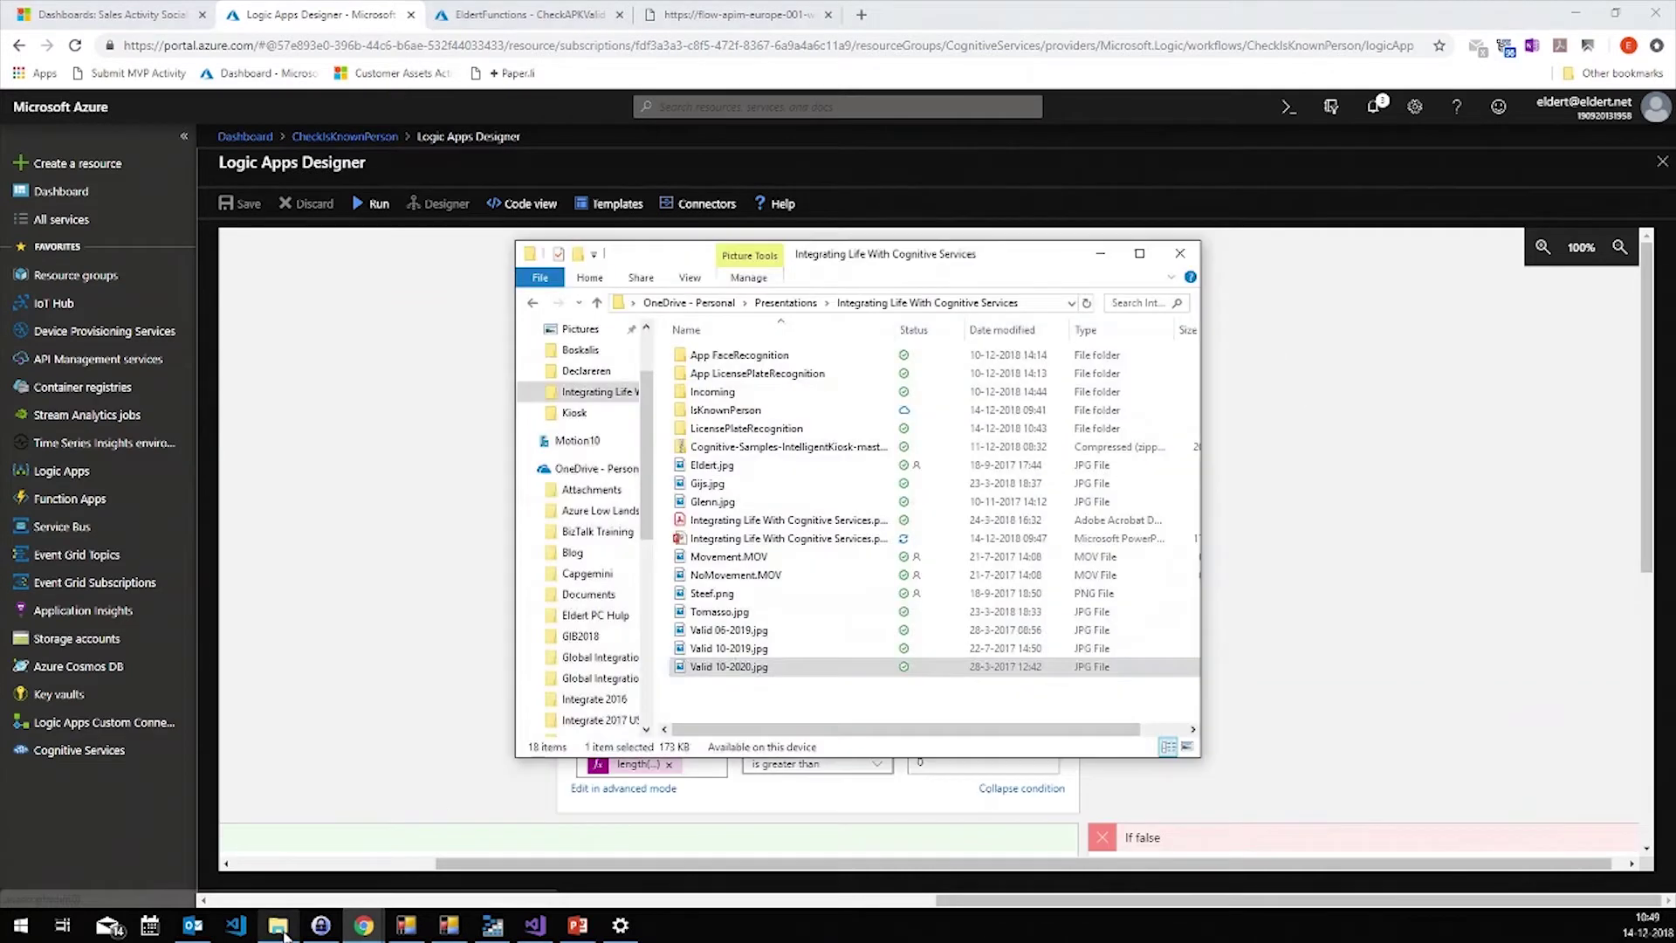
Select Eldert.jpg and arrange the File Explorer and Form1 windows so both are visible
click(771, 483)
click(733, 468)
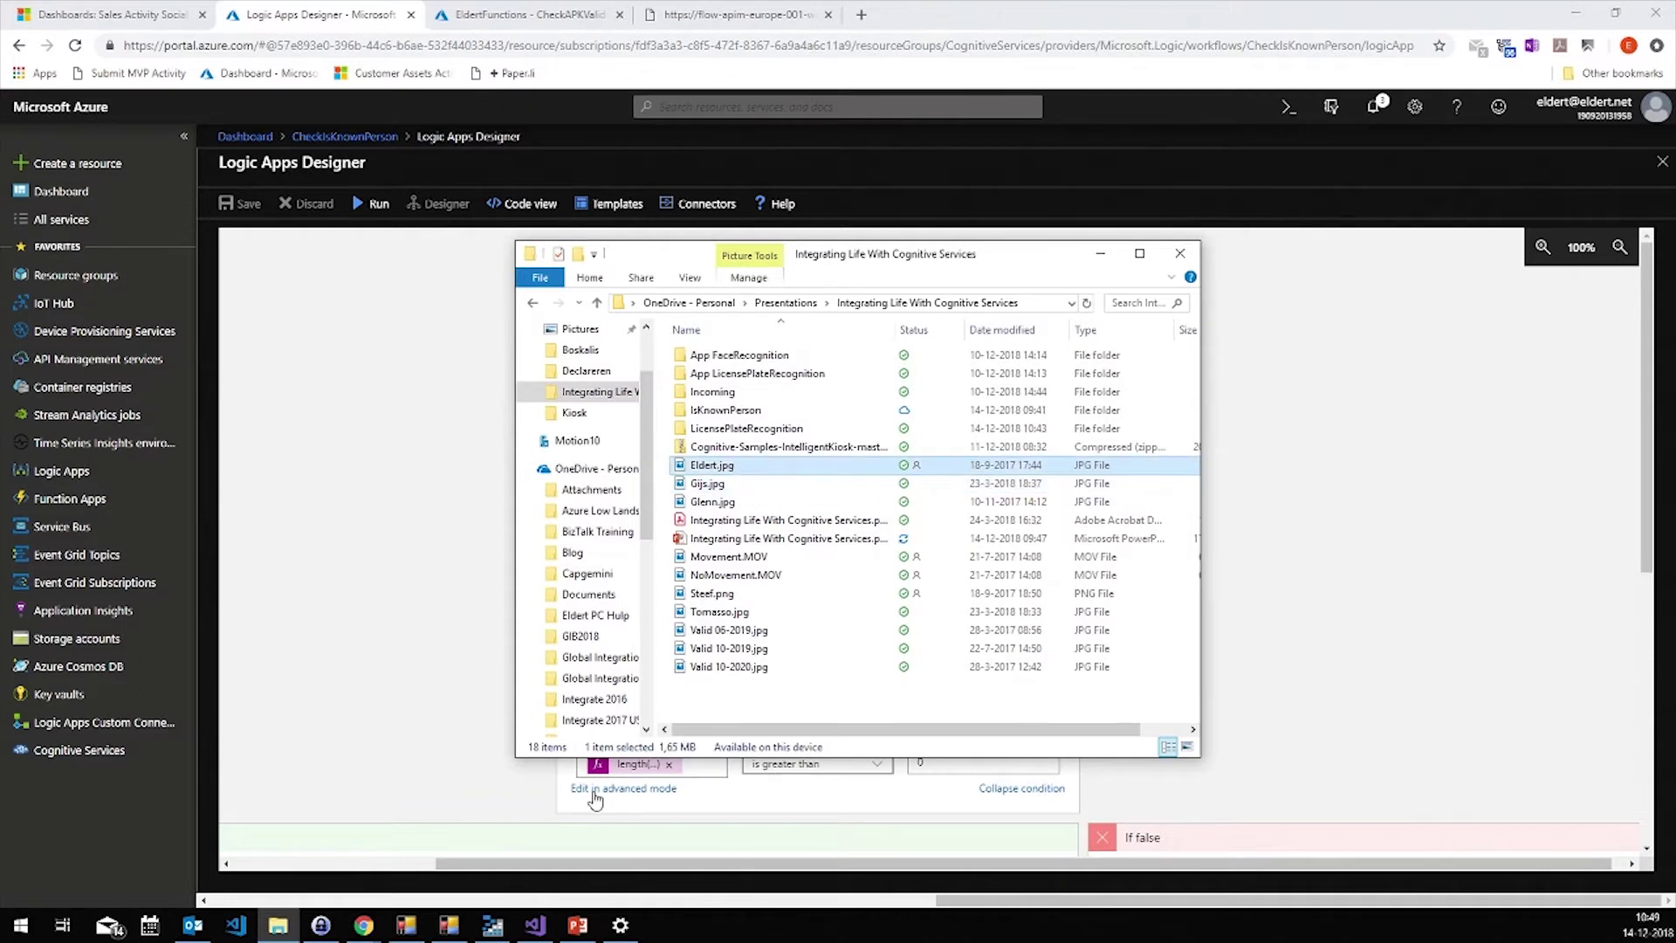
click(406, 936)
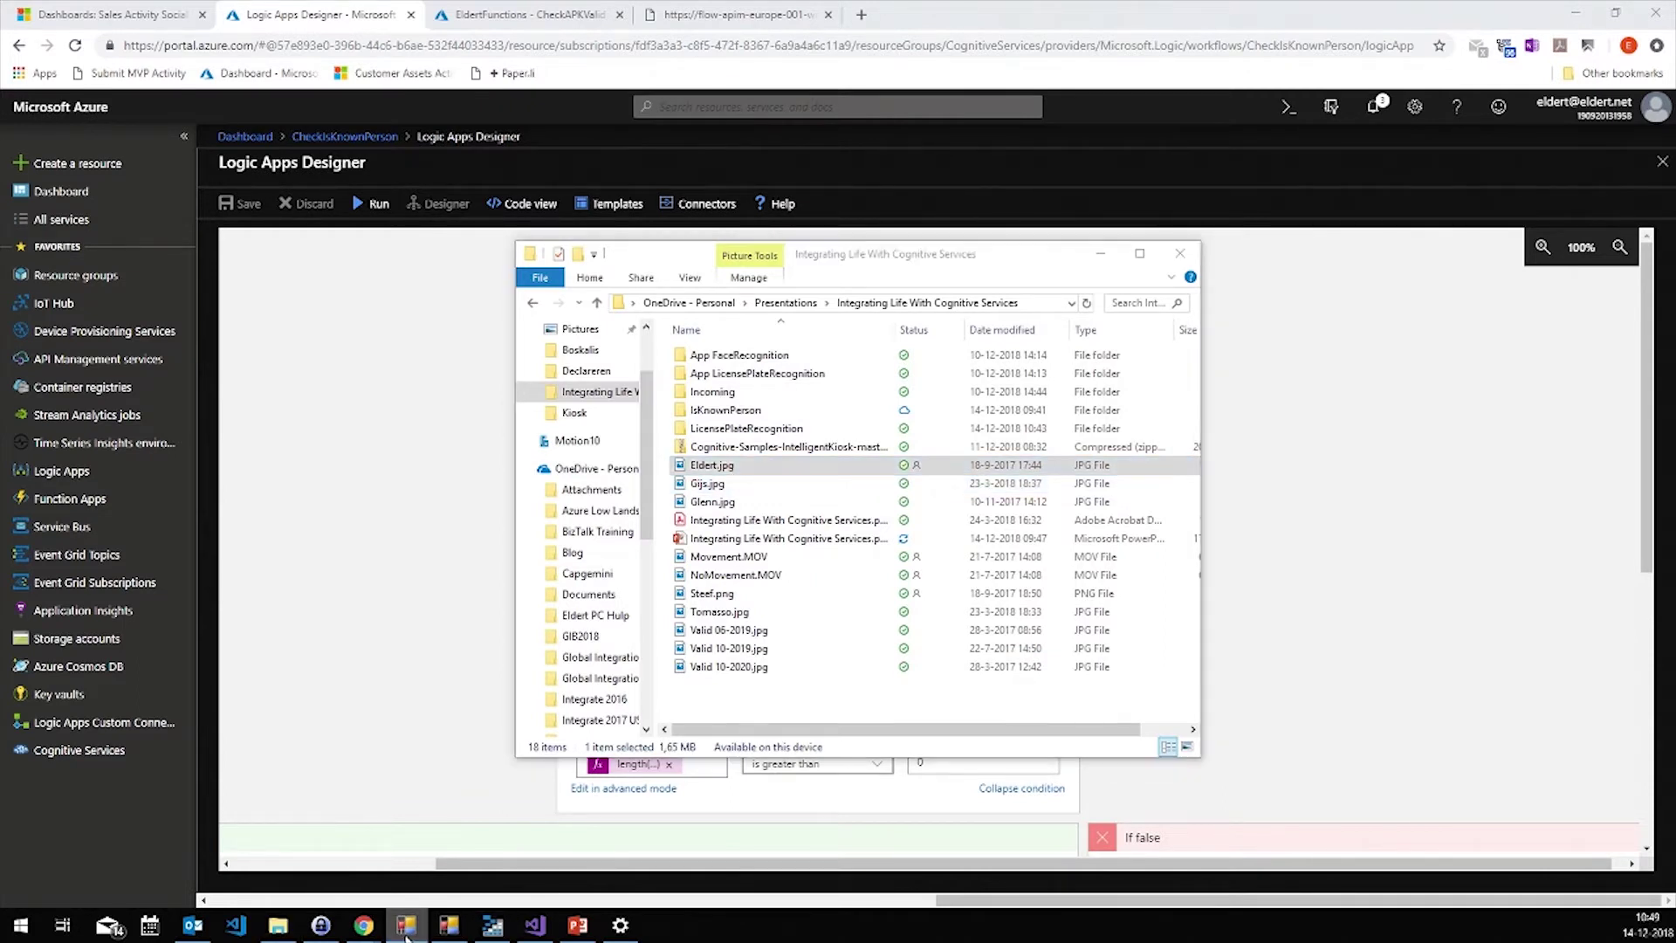
key(super+Right)
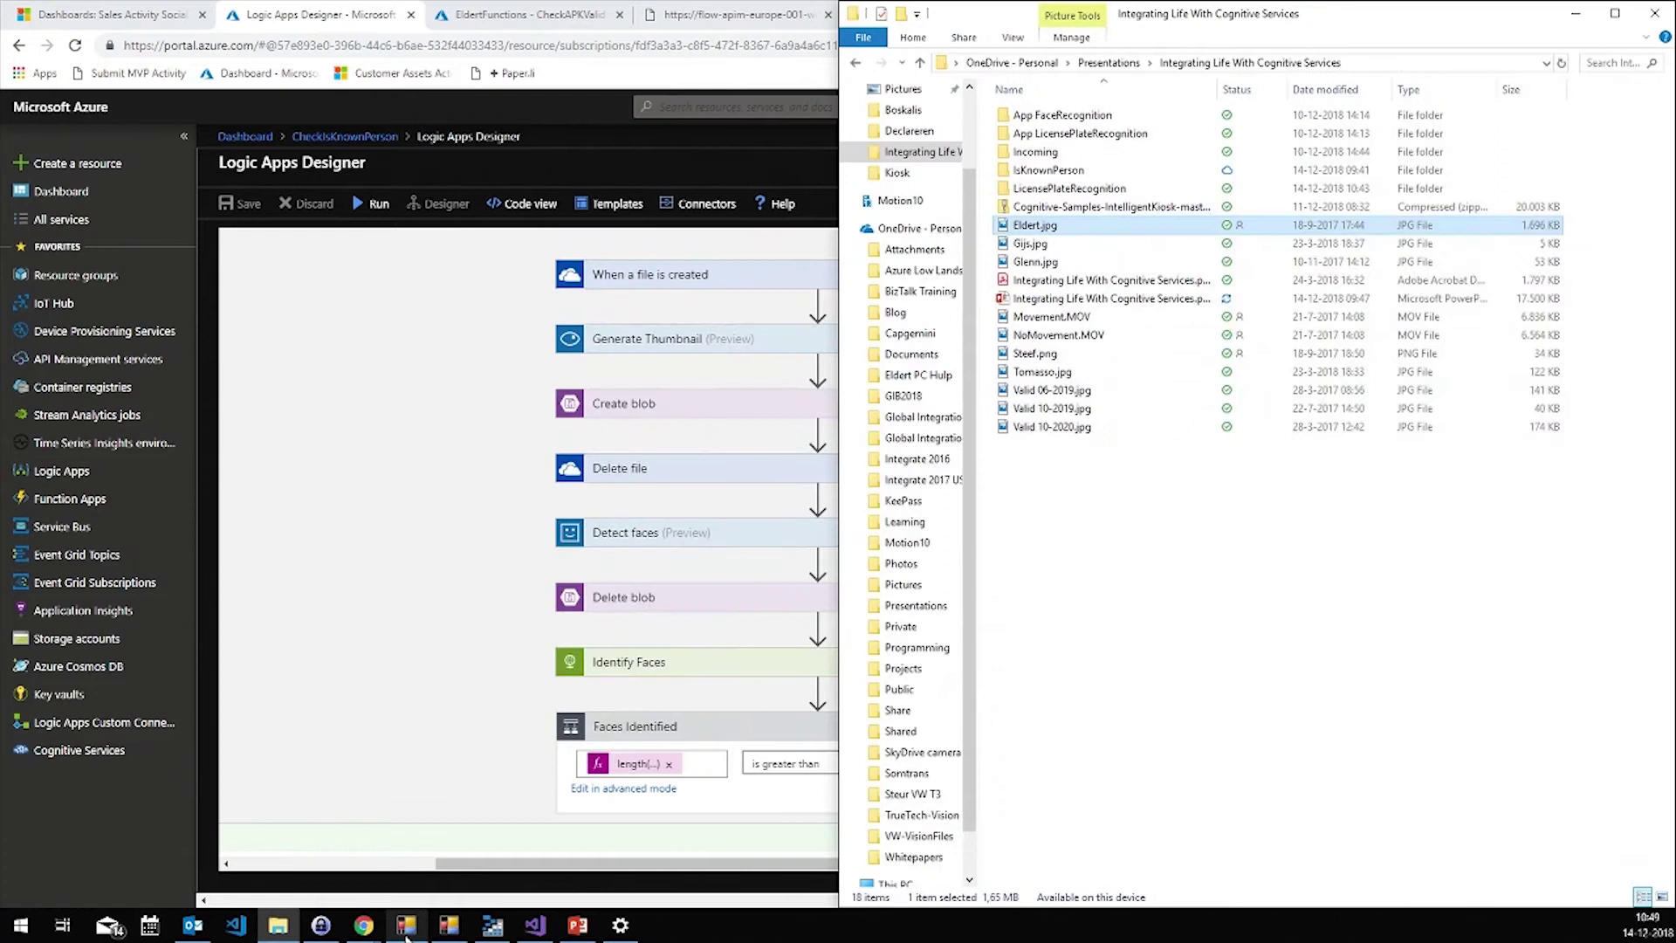
key(super+Down)
click(406, 935)
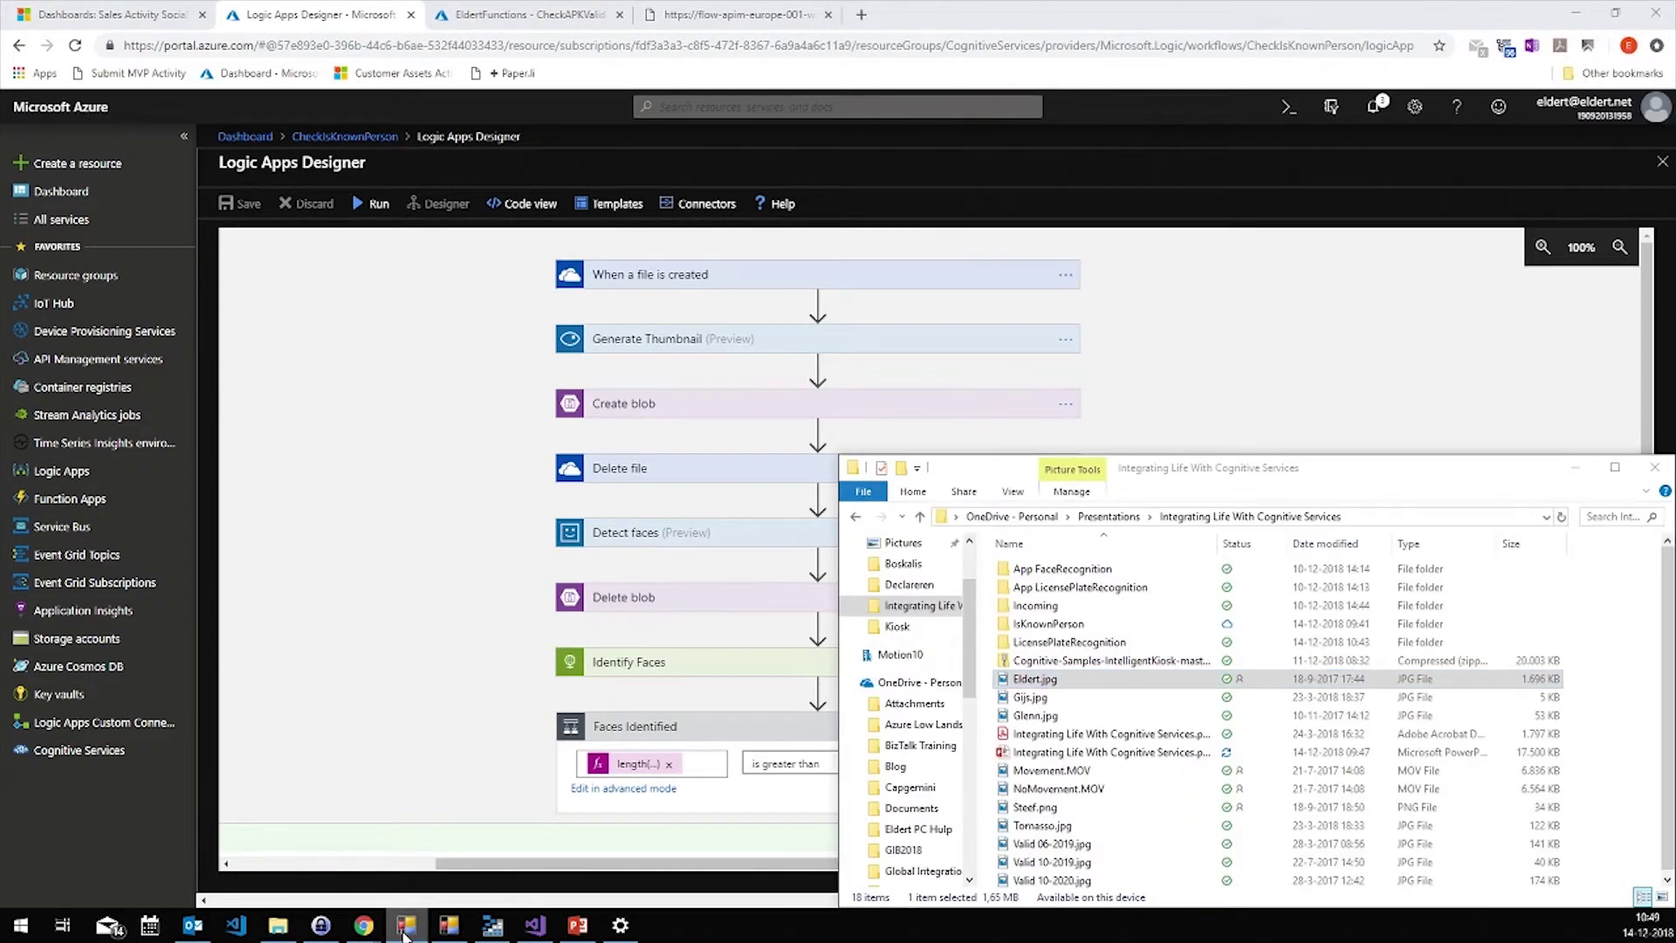
key(super+Down)
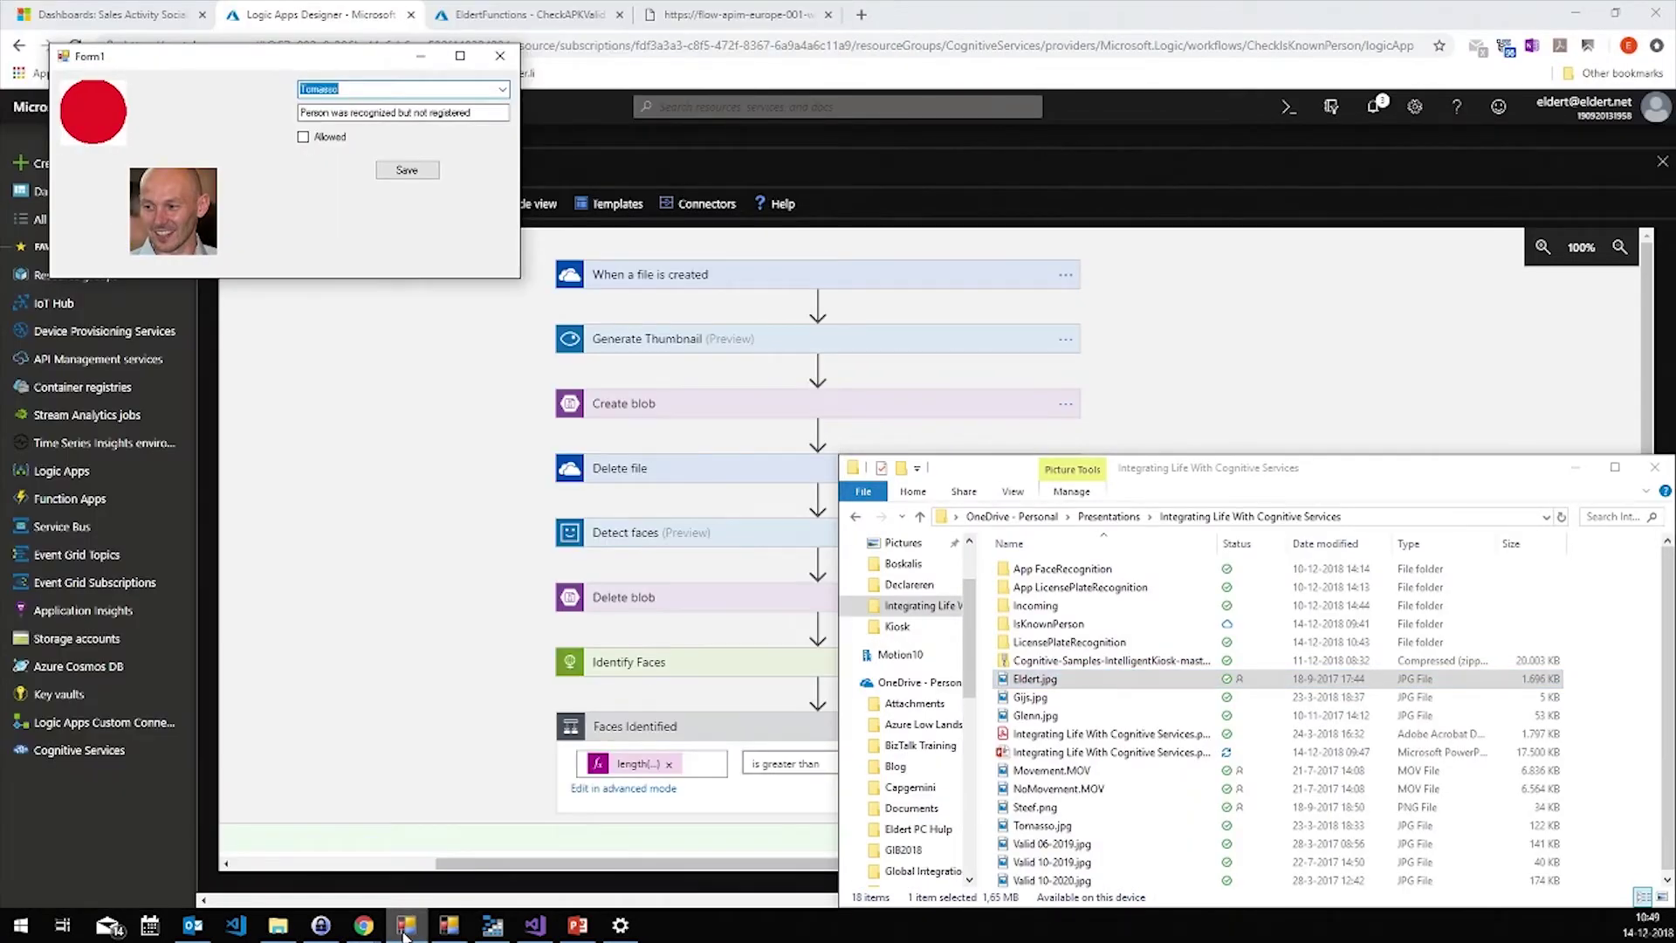
drag(1254, 471, 970, 221)
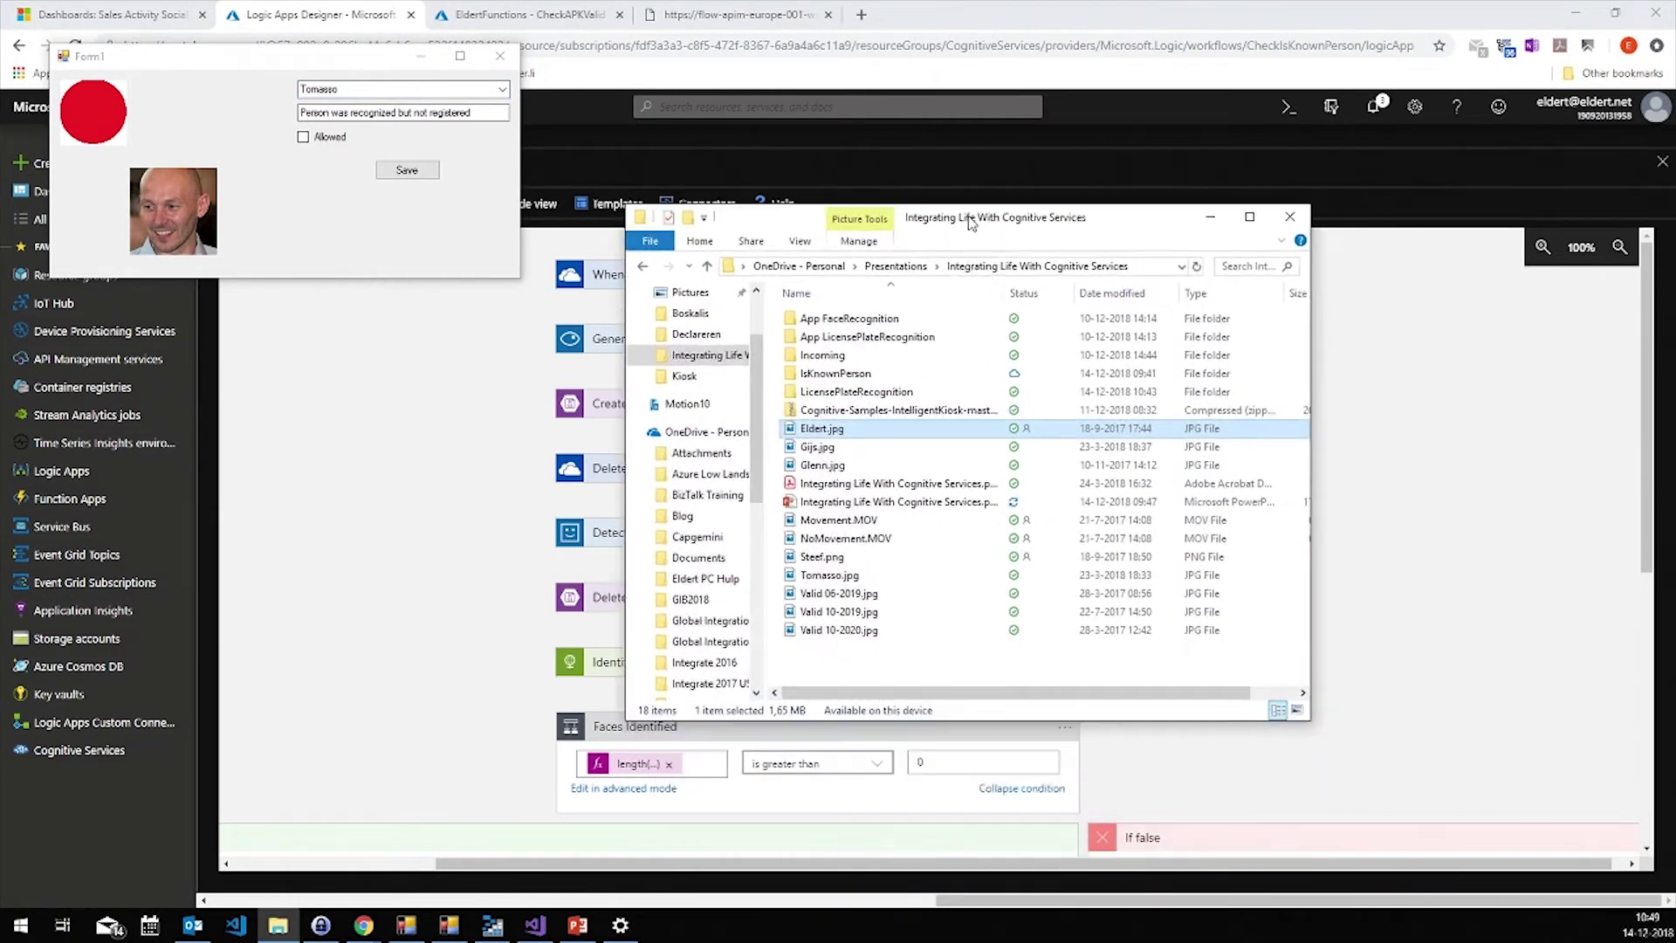
Duplicate the photos, then move the original Eldert.jpg into the IsKnownPerson folder
ctrl+click(837, 411)
key(ctrl+c)
key(ctrl+v)
click(840, 446)
click(843, 467)
drag(843, 475, 836, 381)
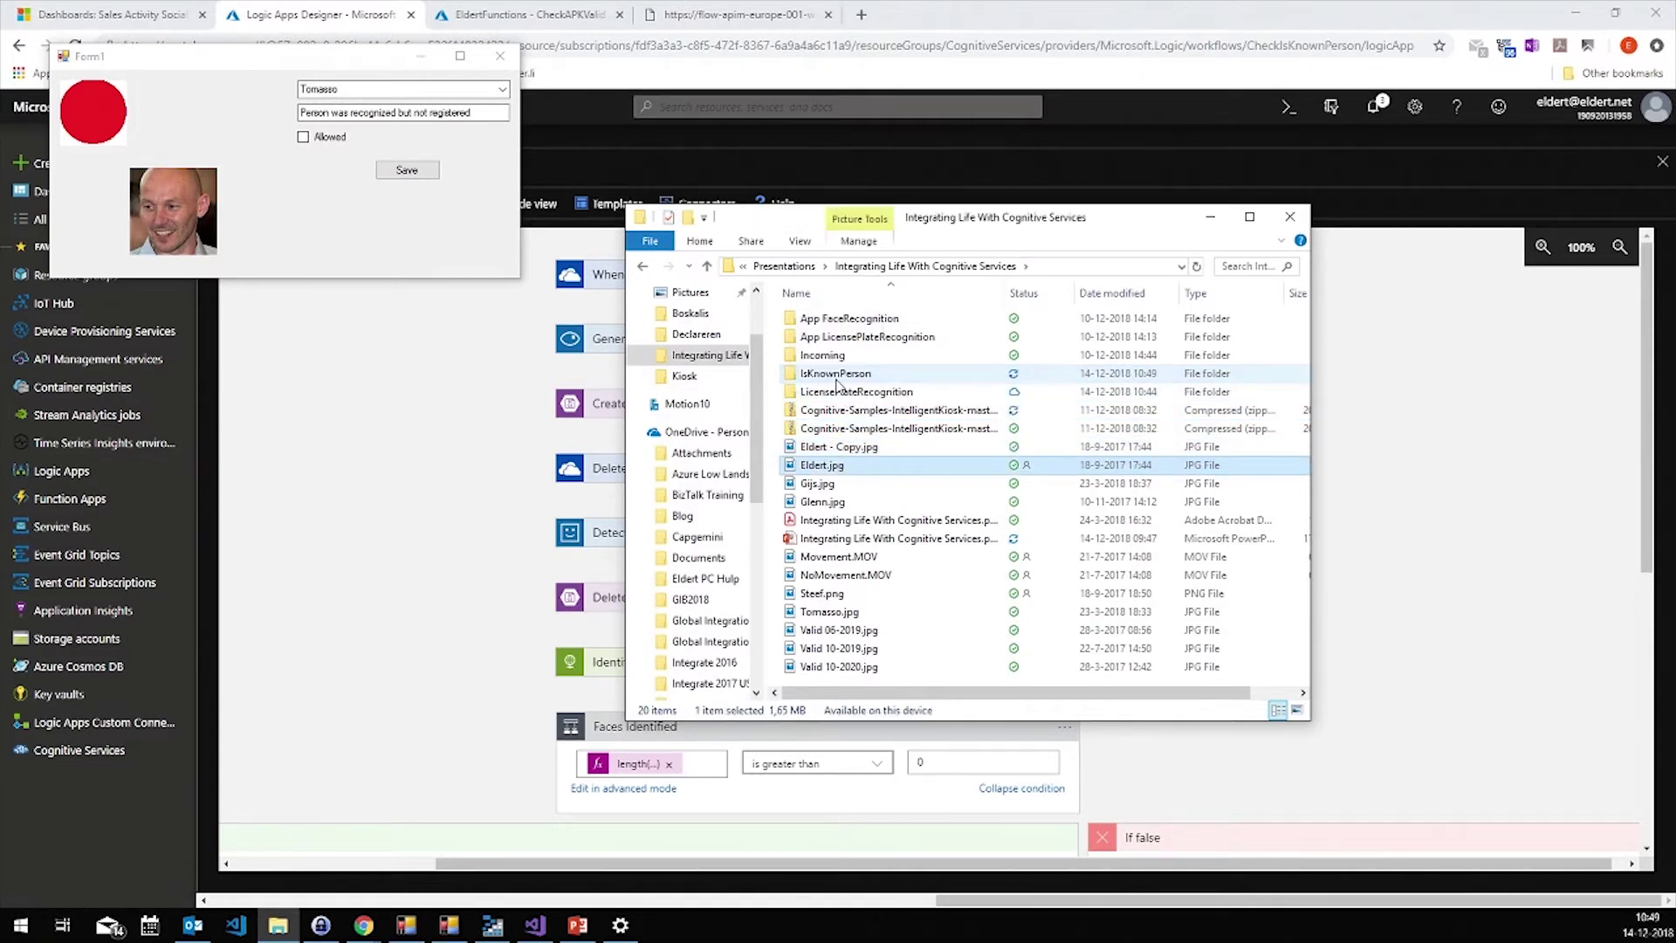
click(468, 423)
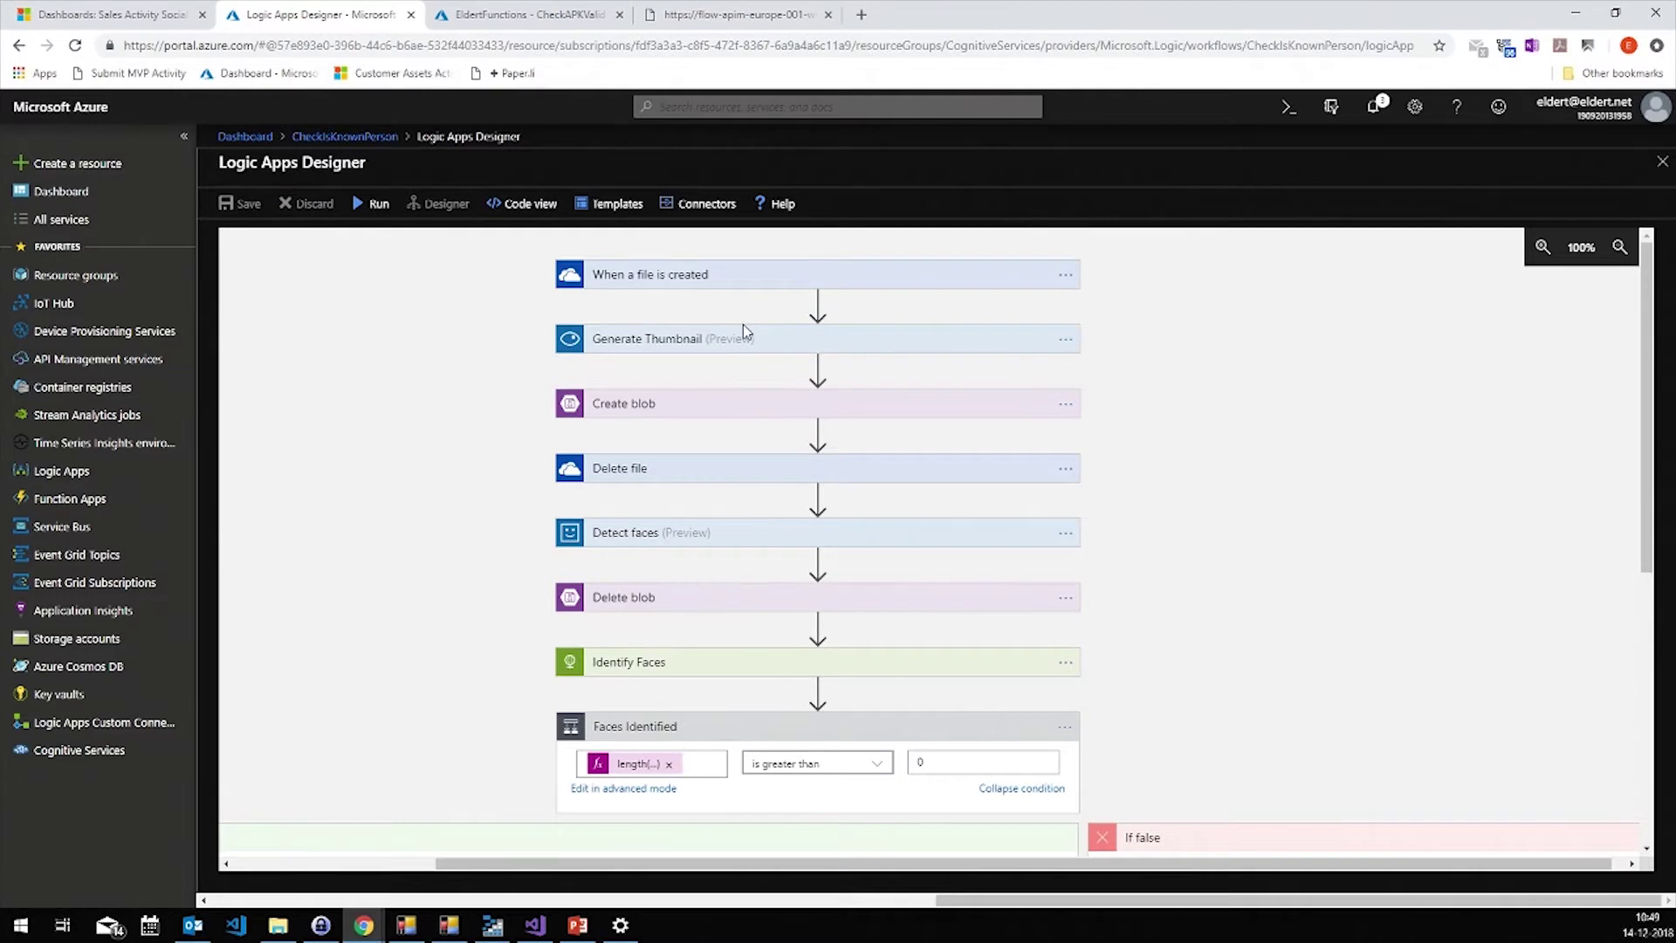
Scroll through the face-identification condition branches and expand the List records step
mouse_move(805, 367)
mouse_move(1037, 563)
mouse_move(1050, 504)
drag(1652, 483, 1649, 598)
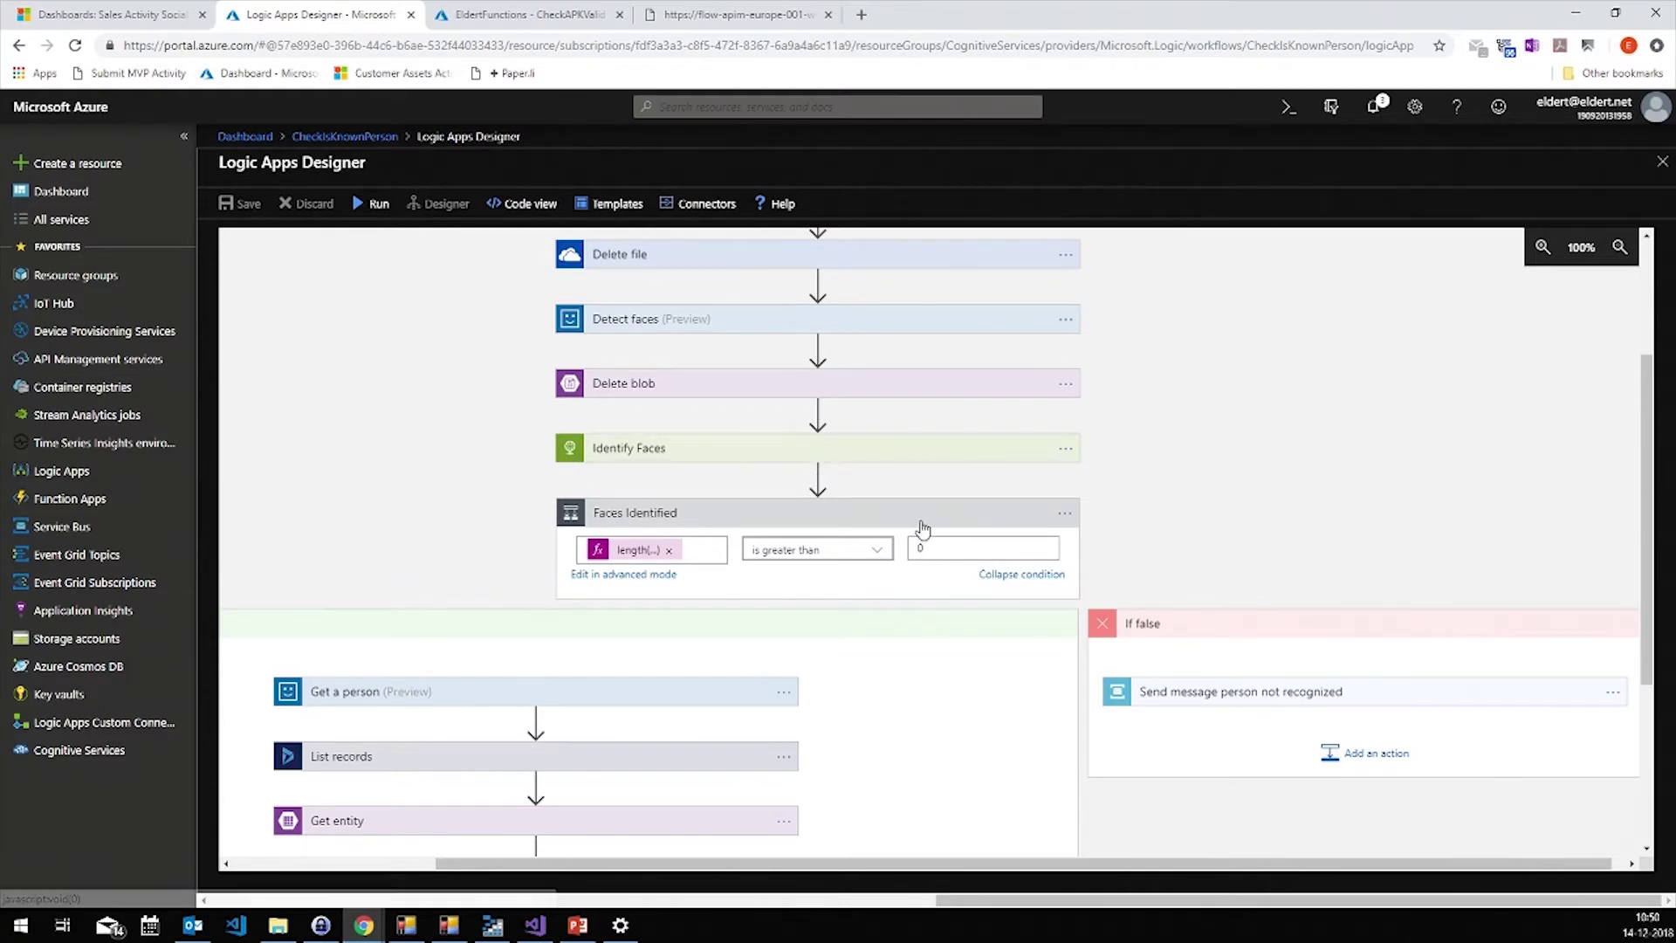
drag(1648, 530, 1650, 687)
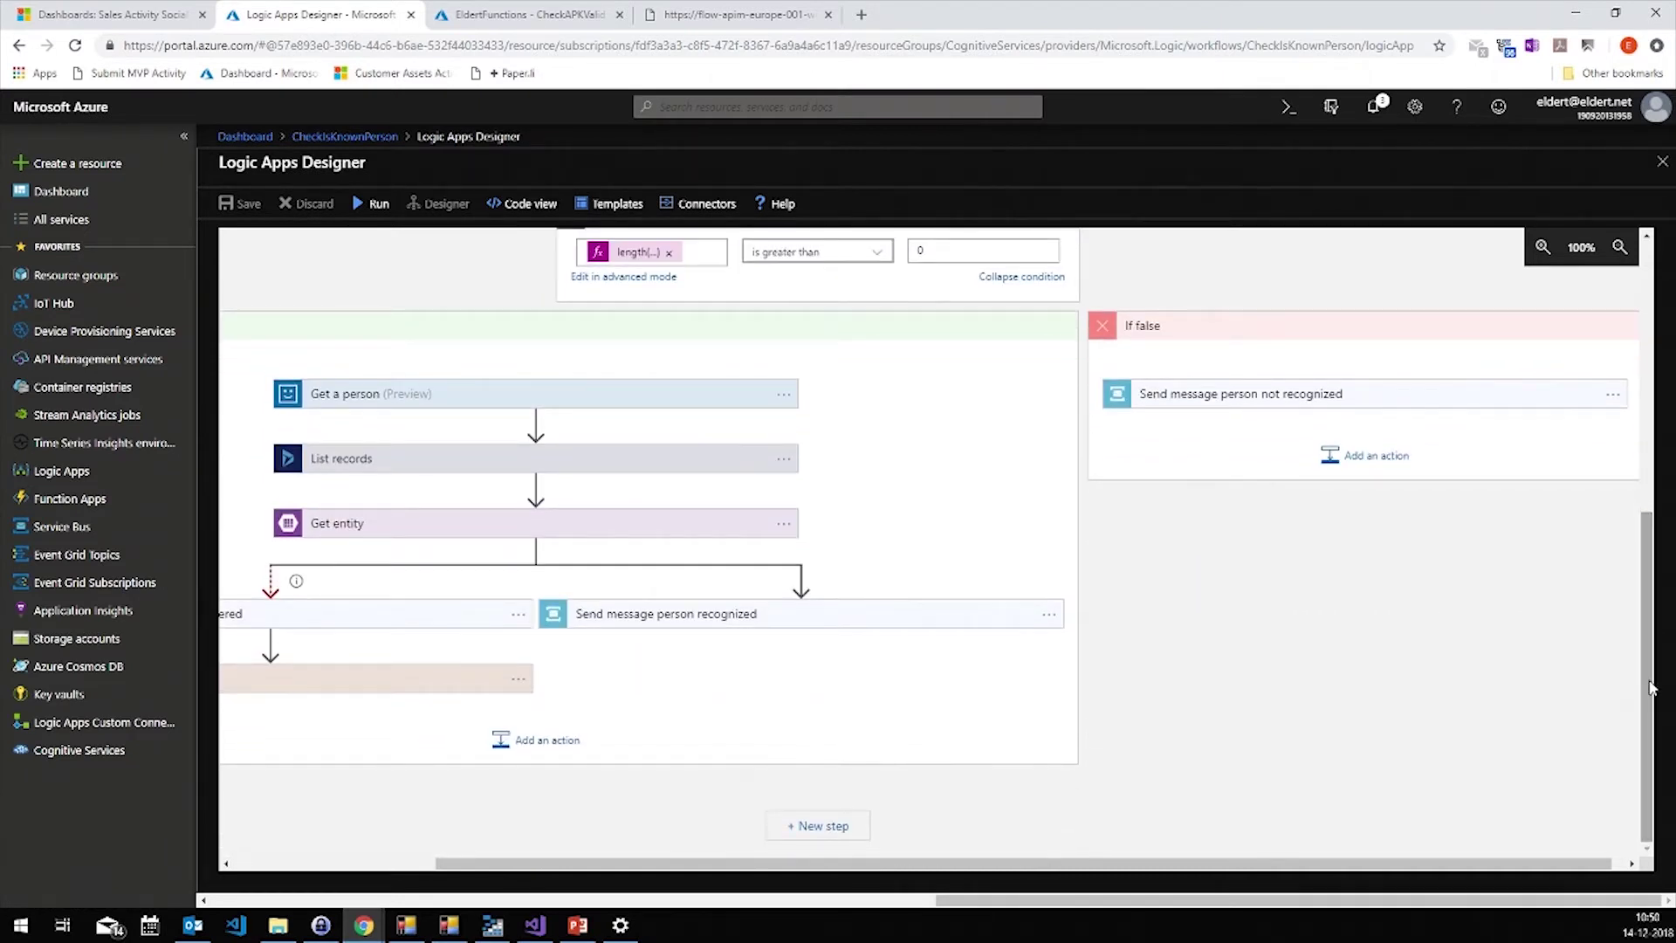
drag(1646, 650, 1646, 568)
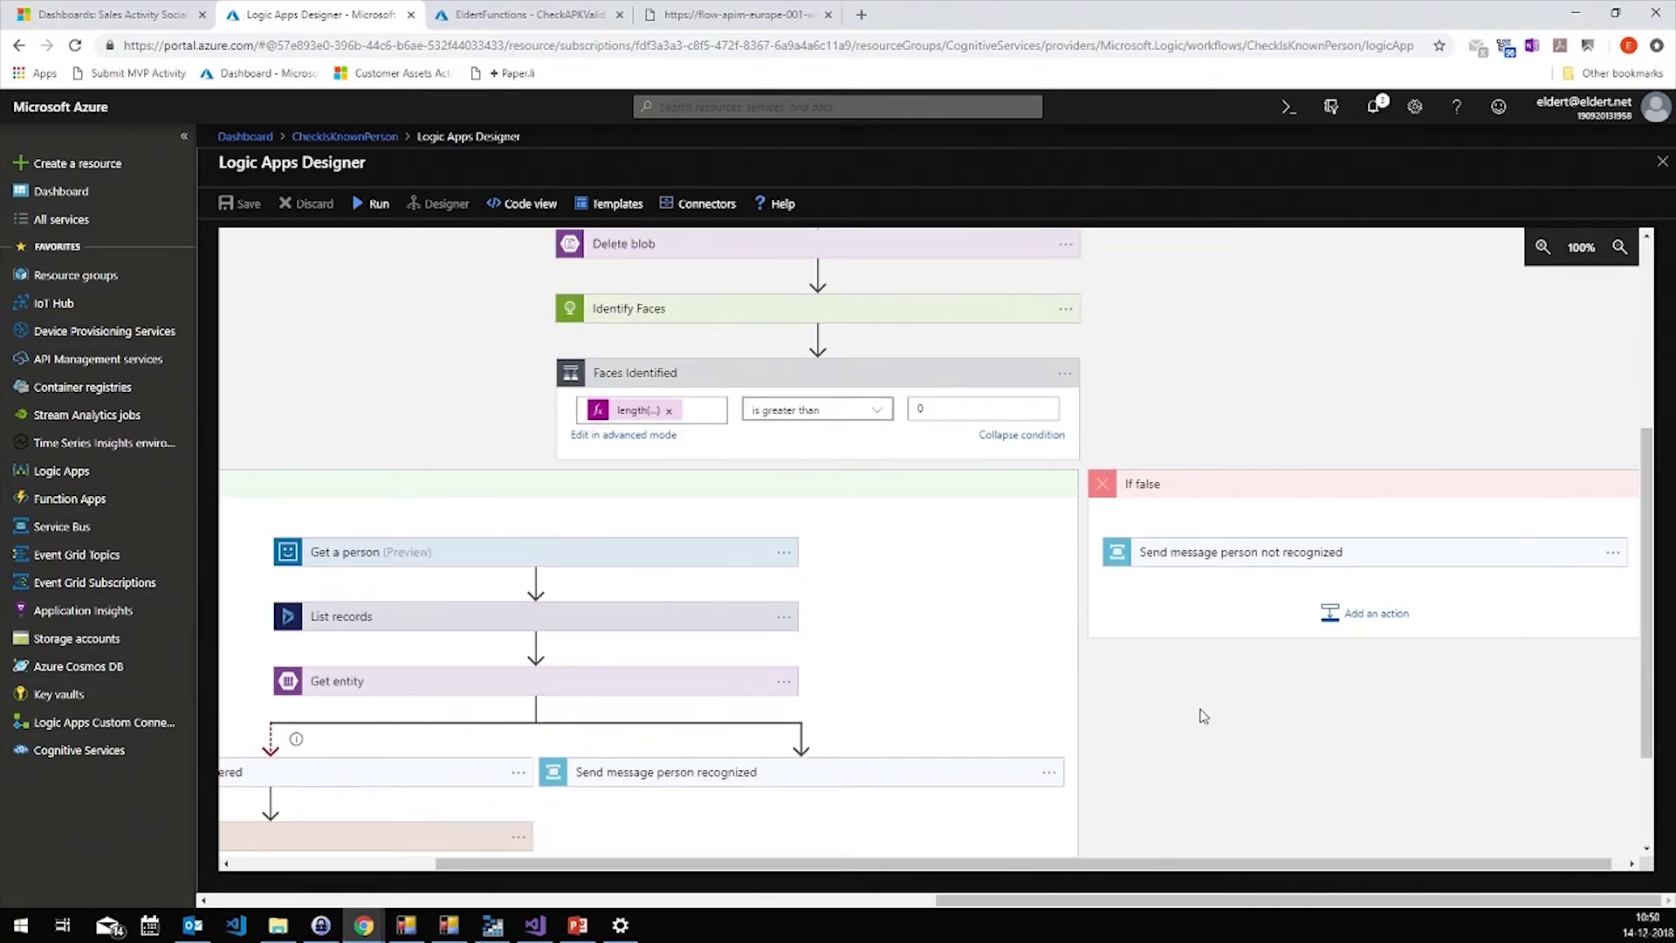
click(409, 615)
Open the Eldert account record in Dynamics 365
click(118, 14)
click(608, 381)
click(665, 737)
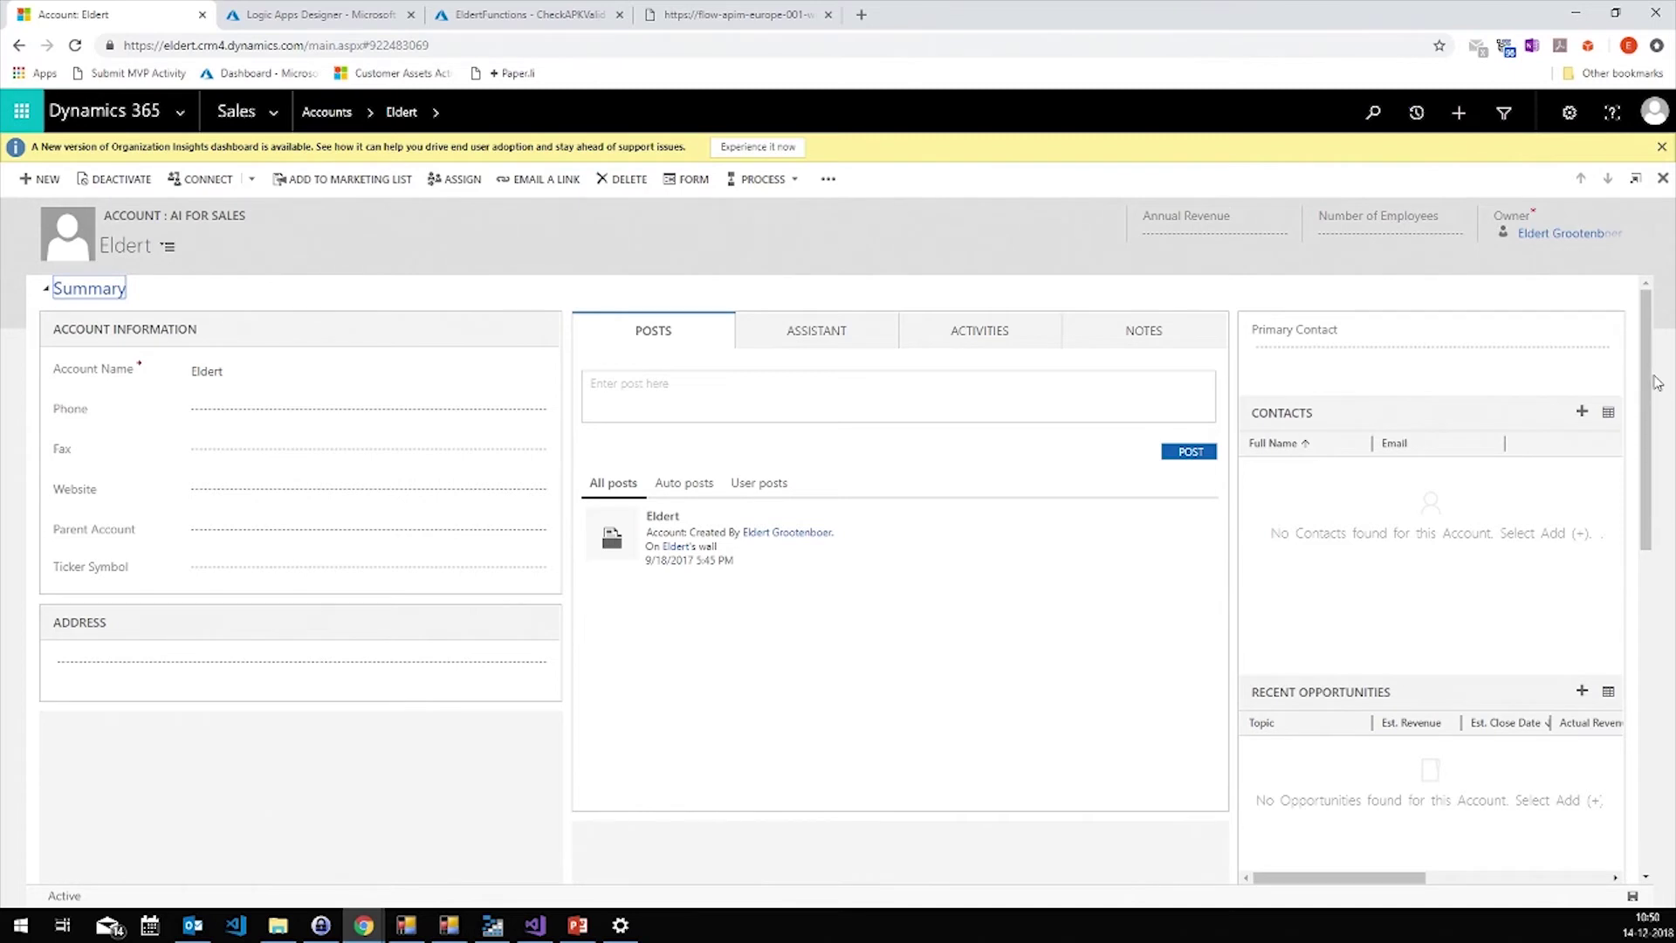
Scroll through the Eldert account's details, then go back to the Logic Apps Designer
scroll(1646, 609, down, 2)
scroll(1646, 609, down, 6)
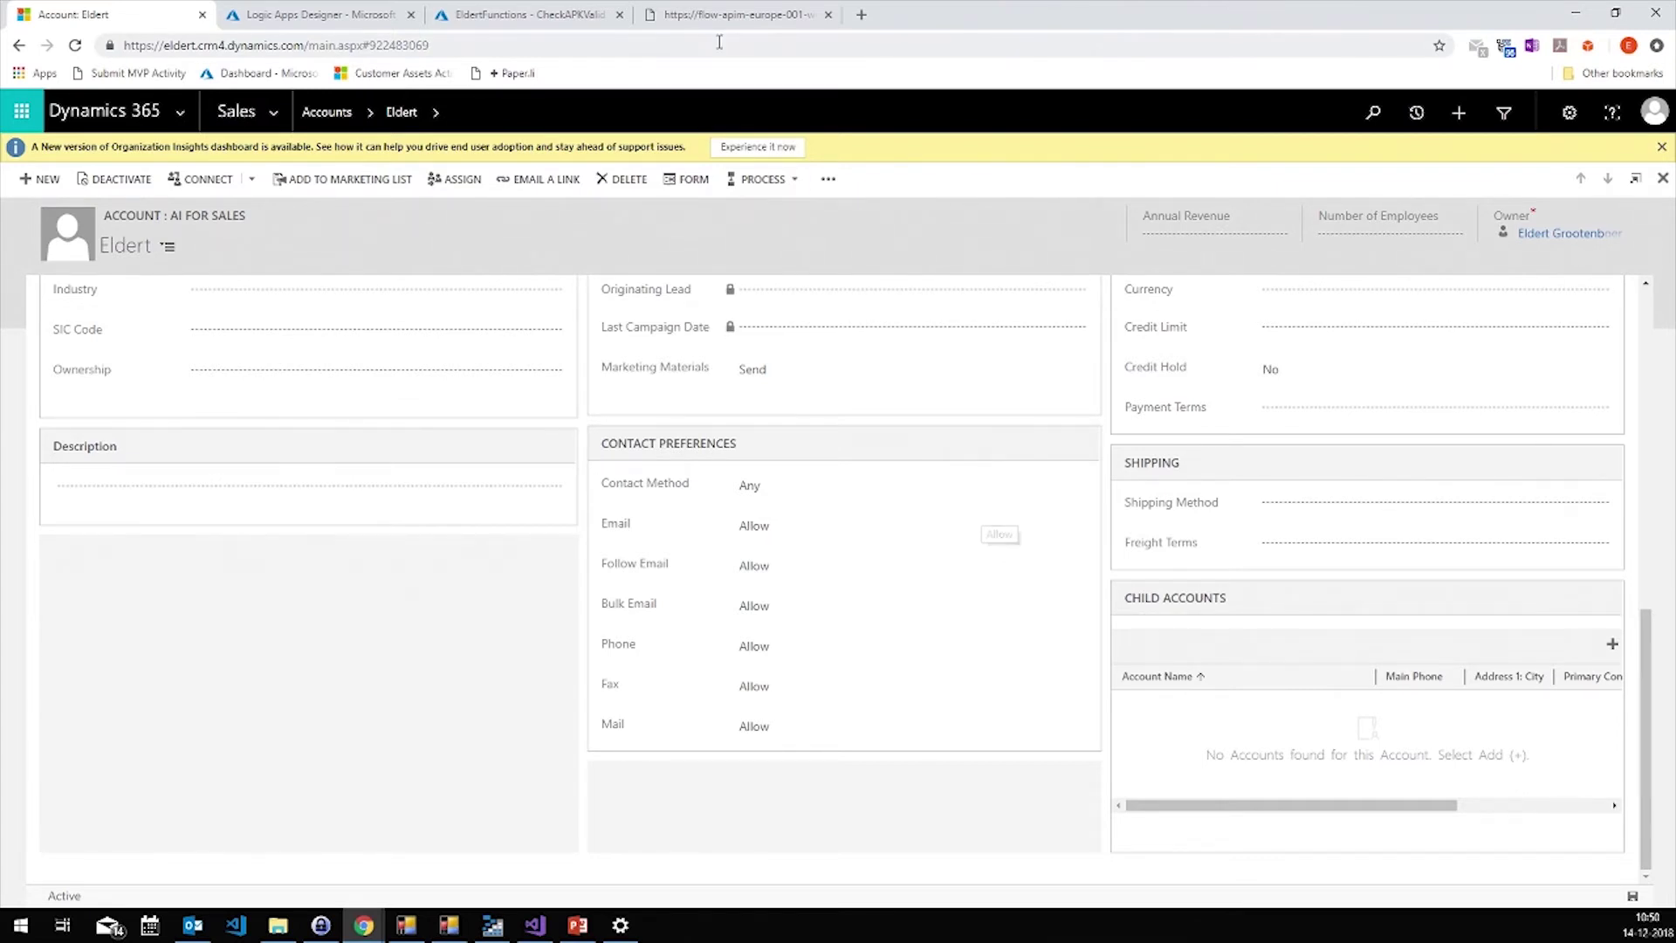
click(349, 10)
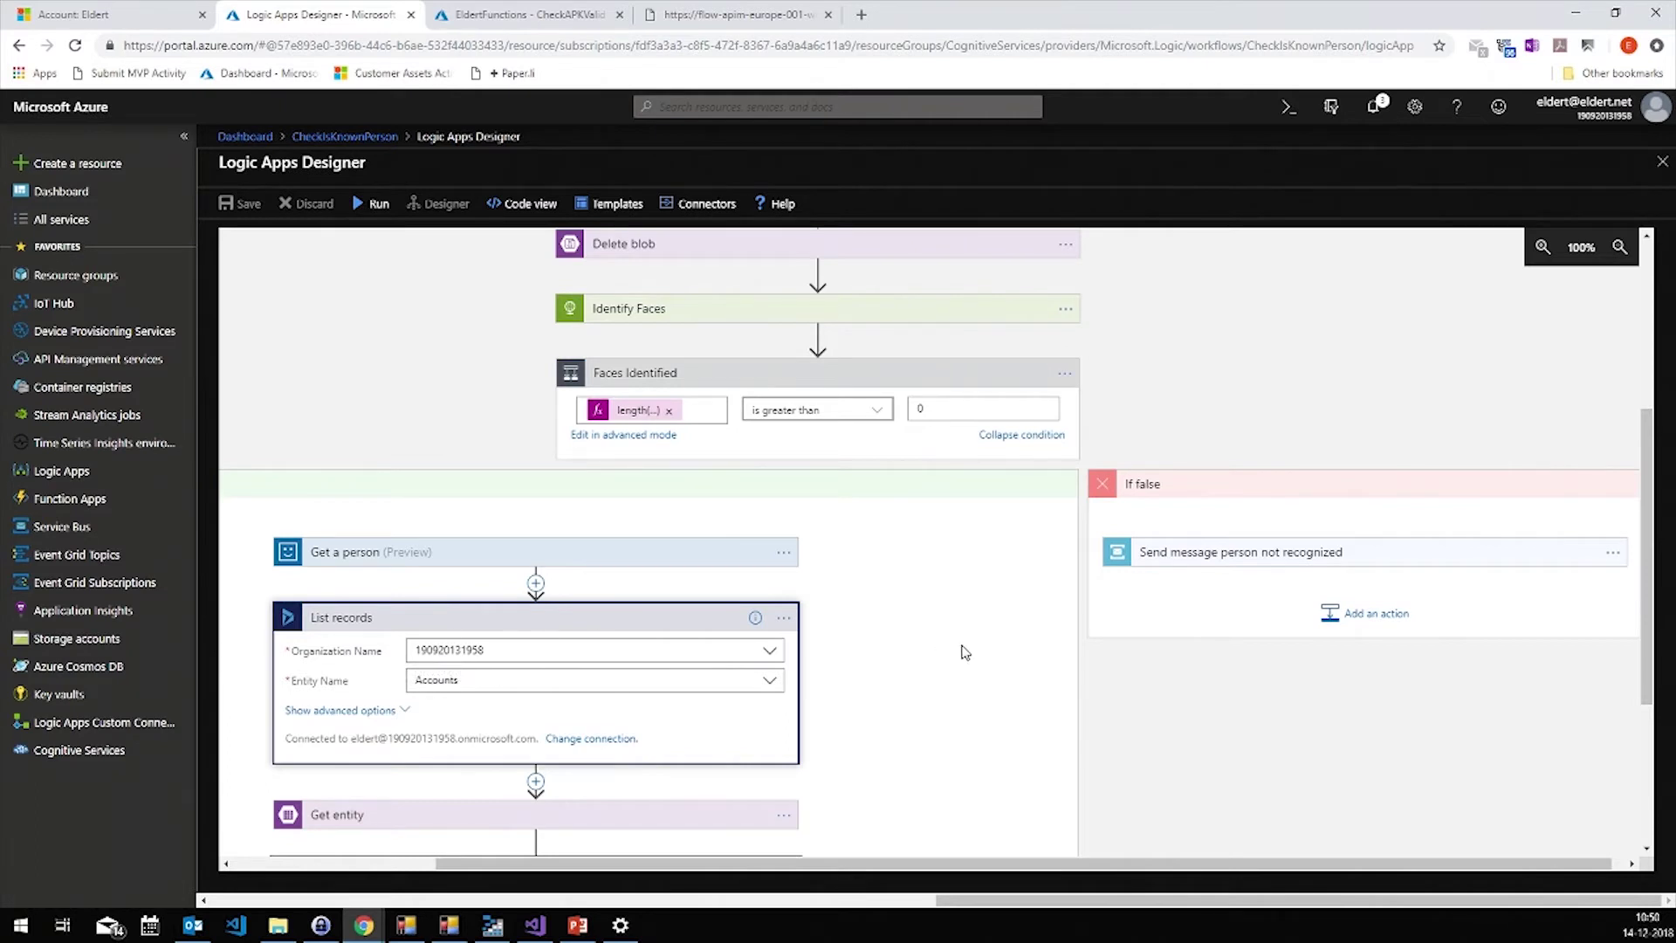
Show the List records query, expand Get entity's RepairRegistrations settings, and view Form1's 'Awesome guy!' result
click(384, 710)
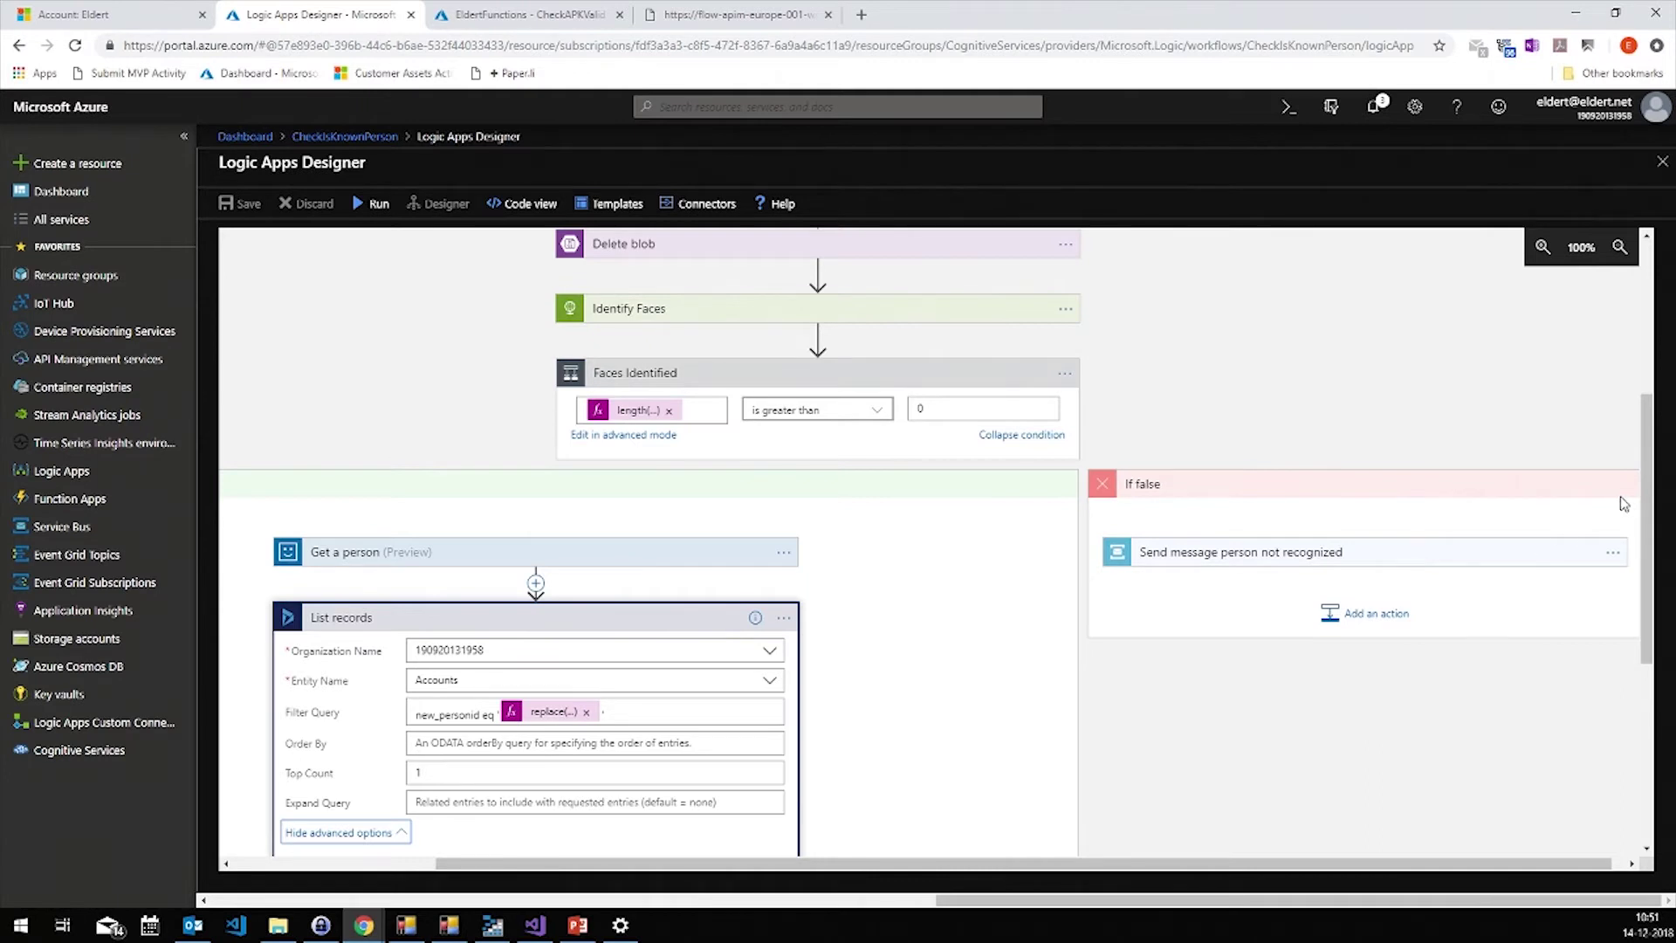
scroll(1623, 504, down, 5)
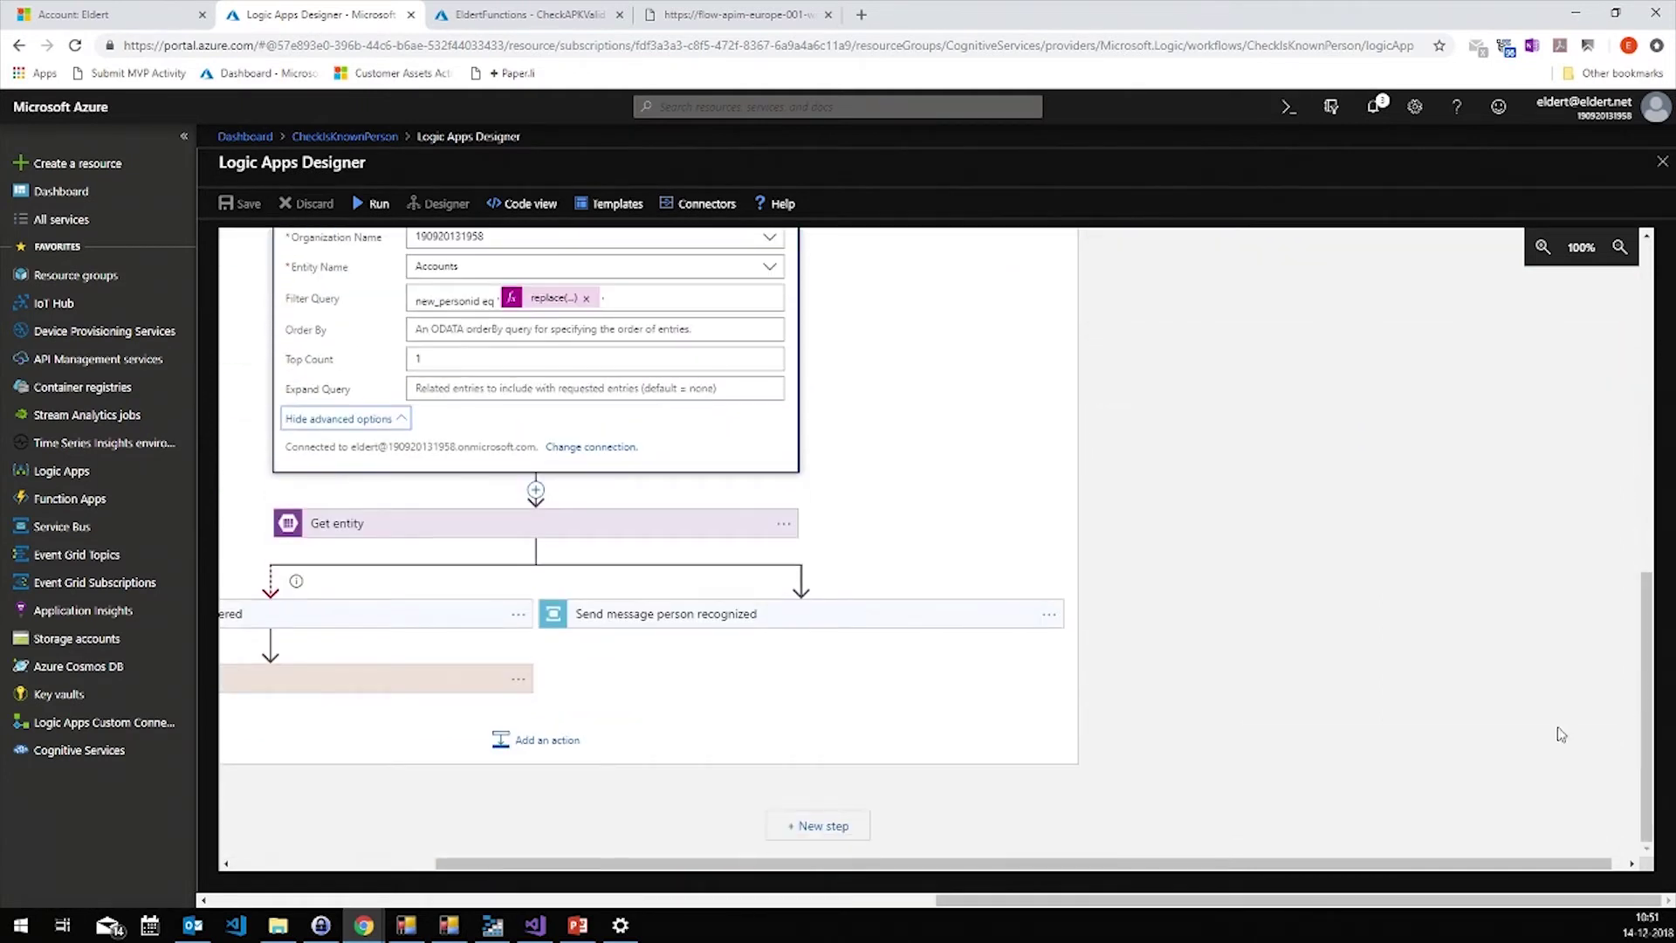
drag(939, 864, 574, 857)
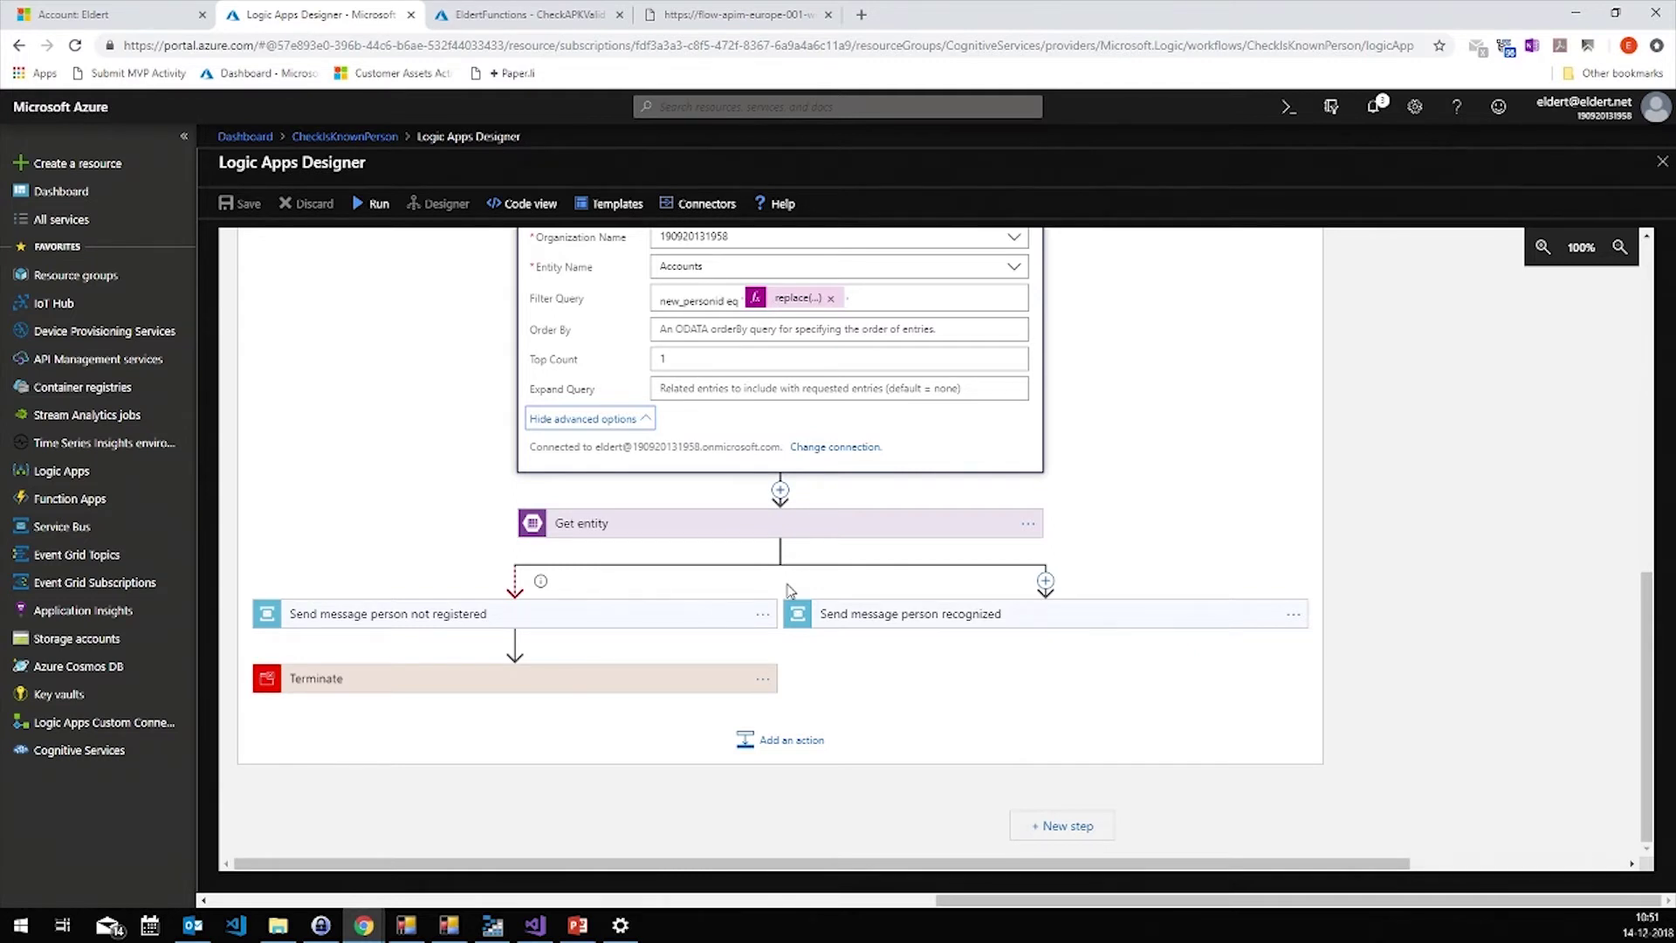
click(699, 522)
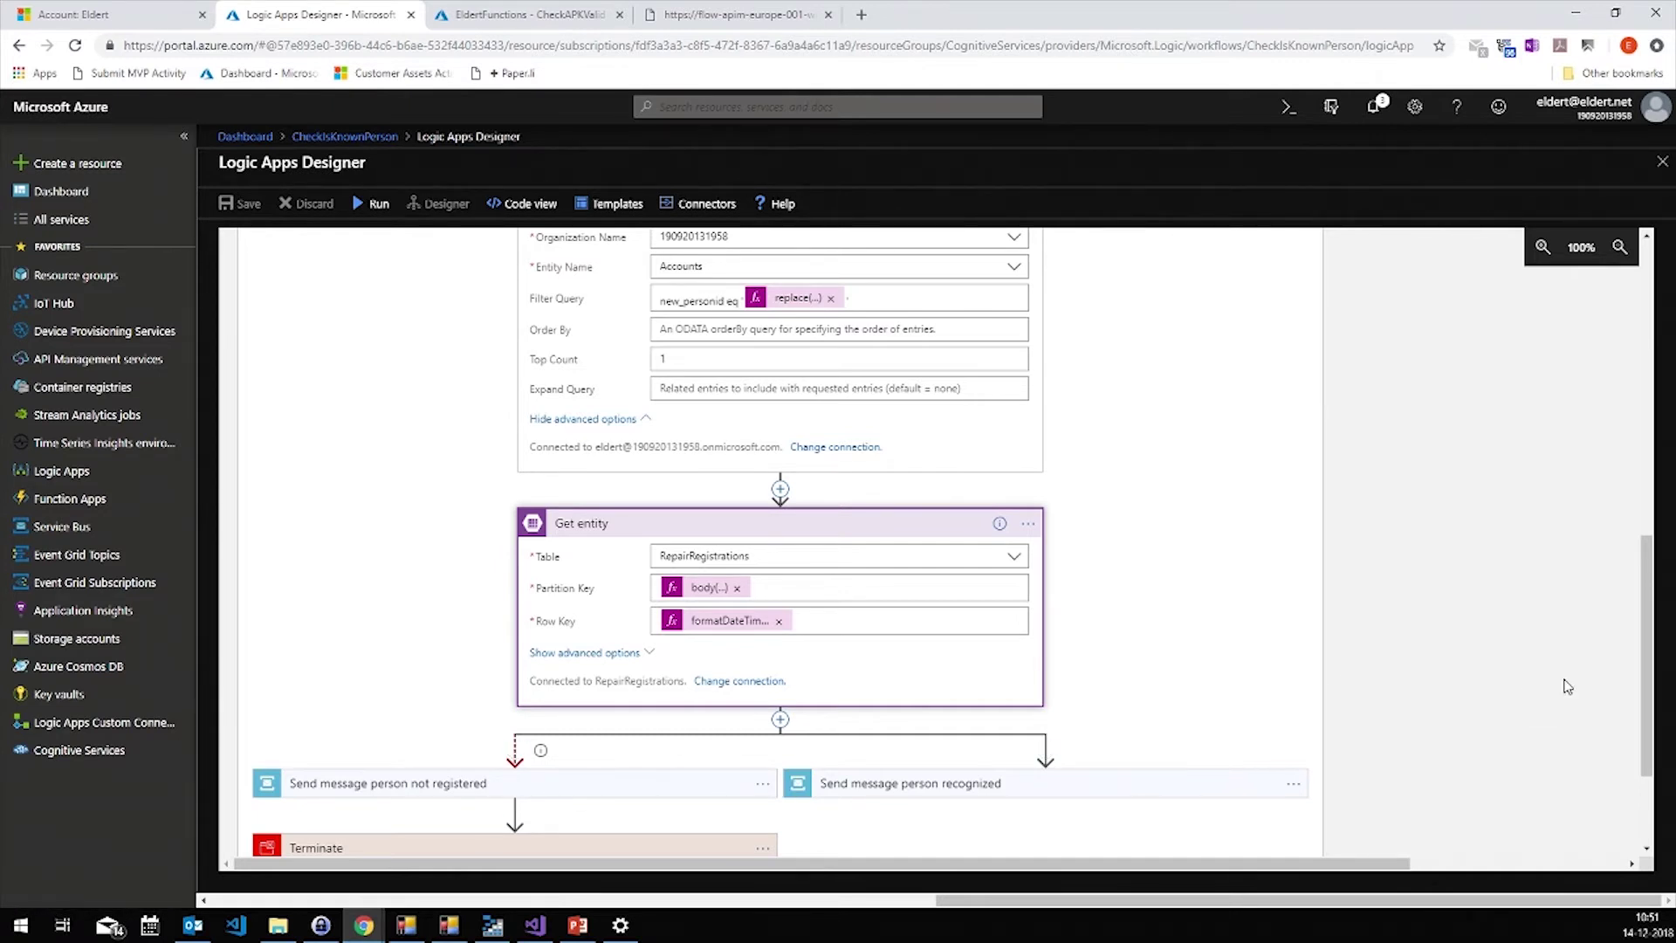
drag(1646, 681, 1646, 755)
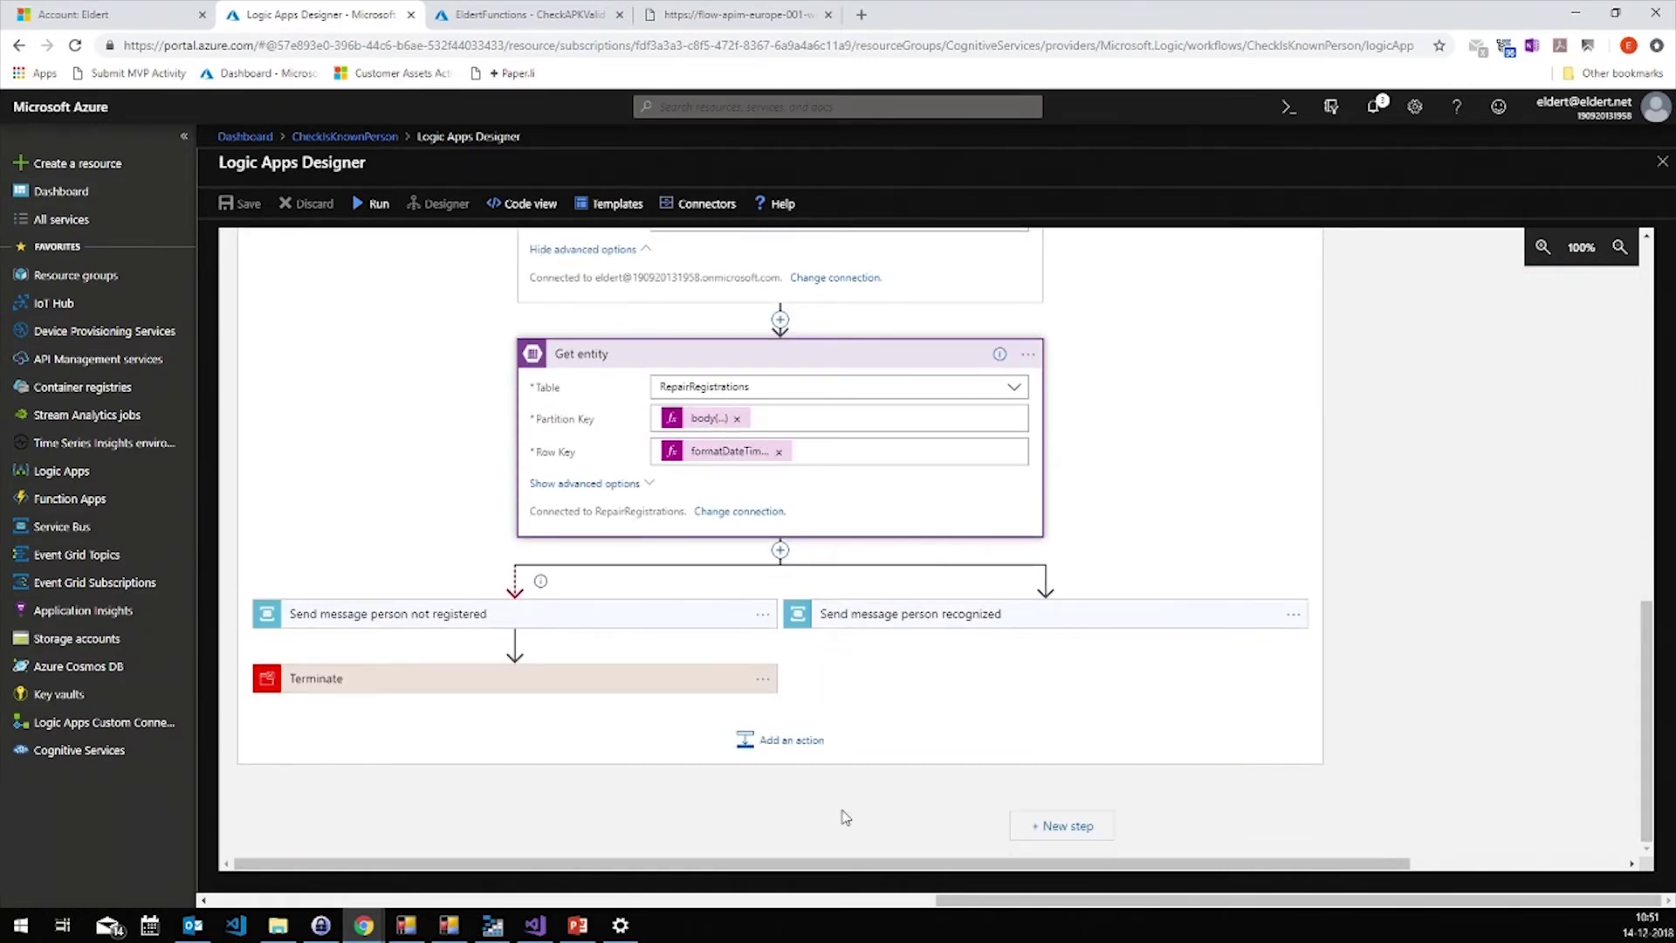
drag(919, 862, 918, 860)
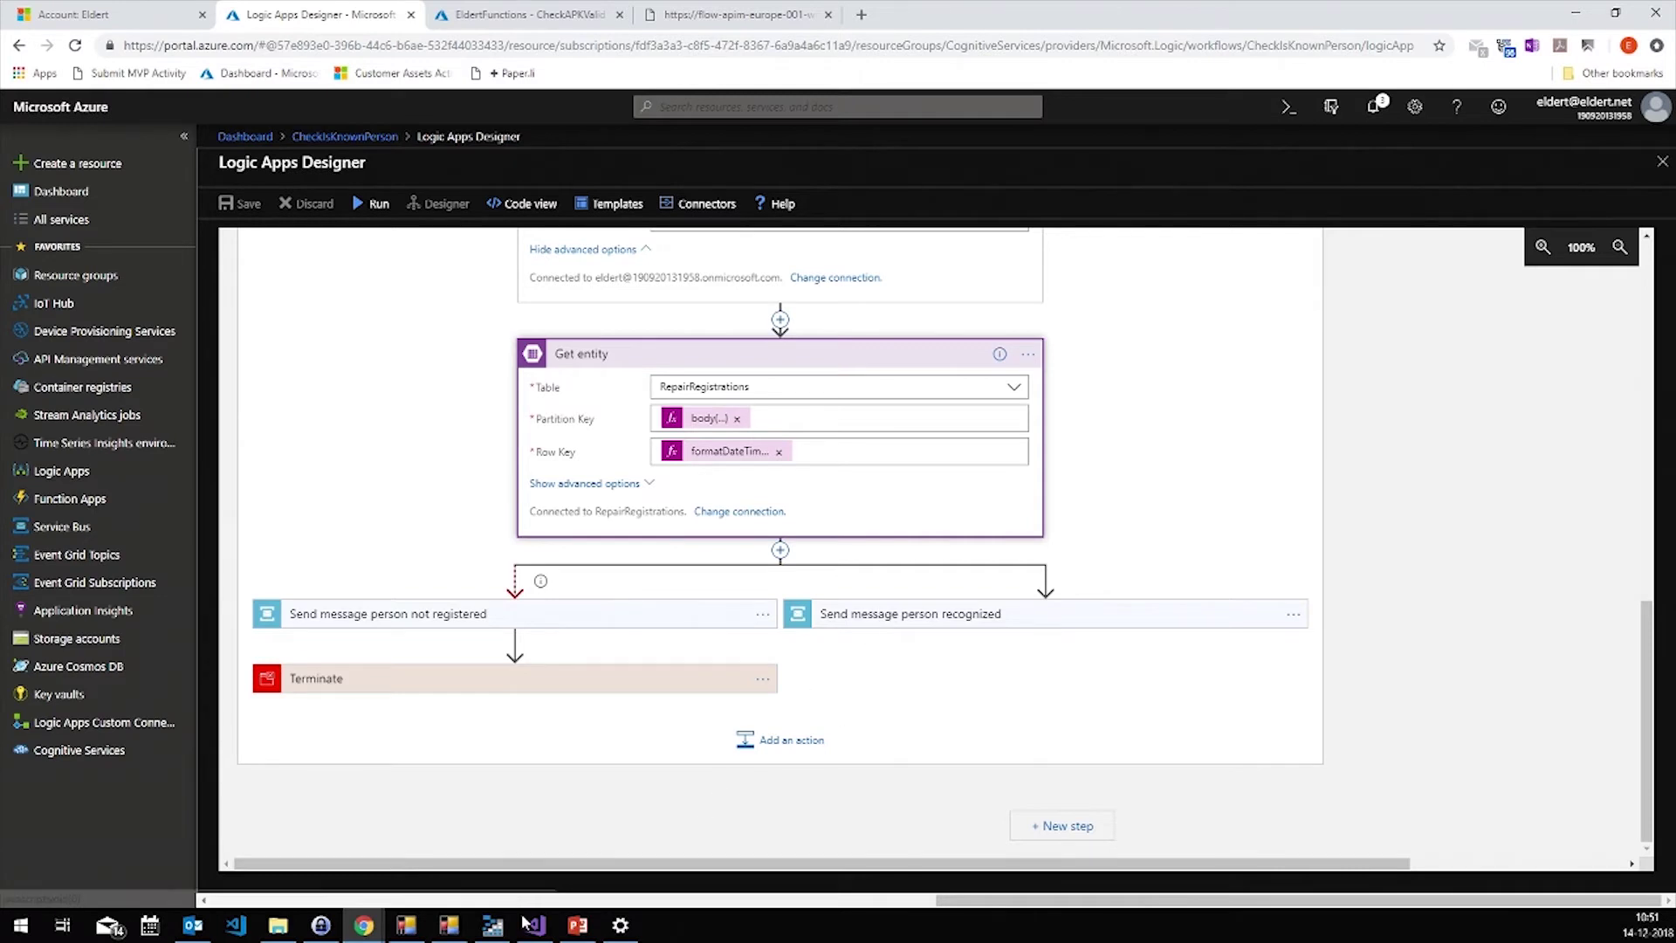
click(446, 927)
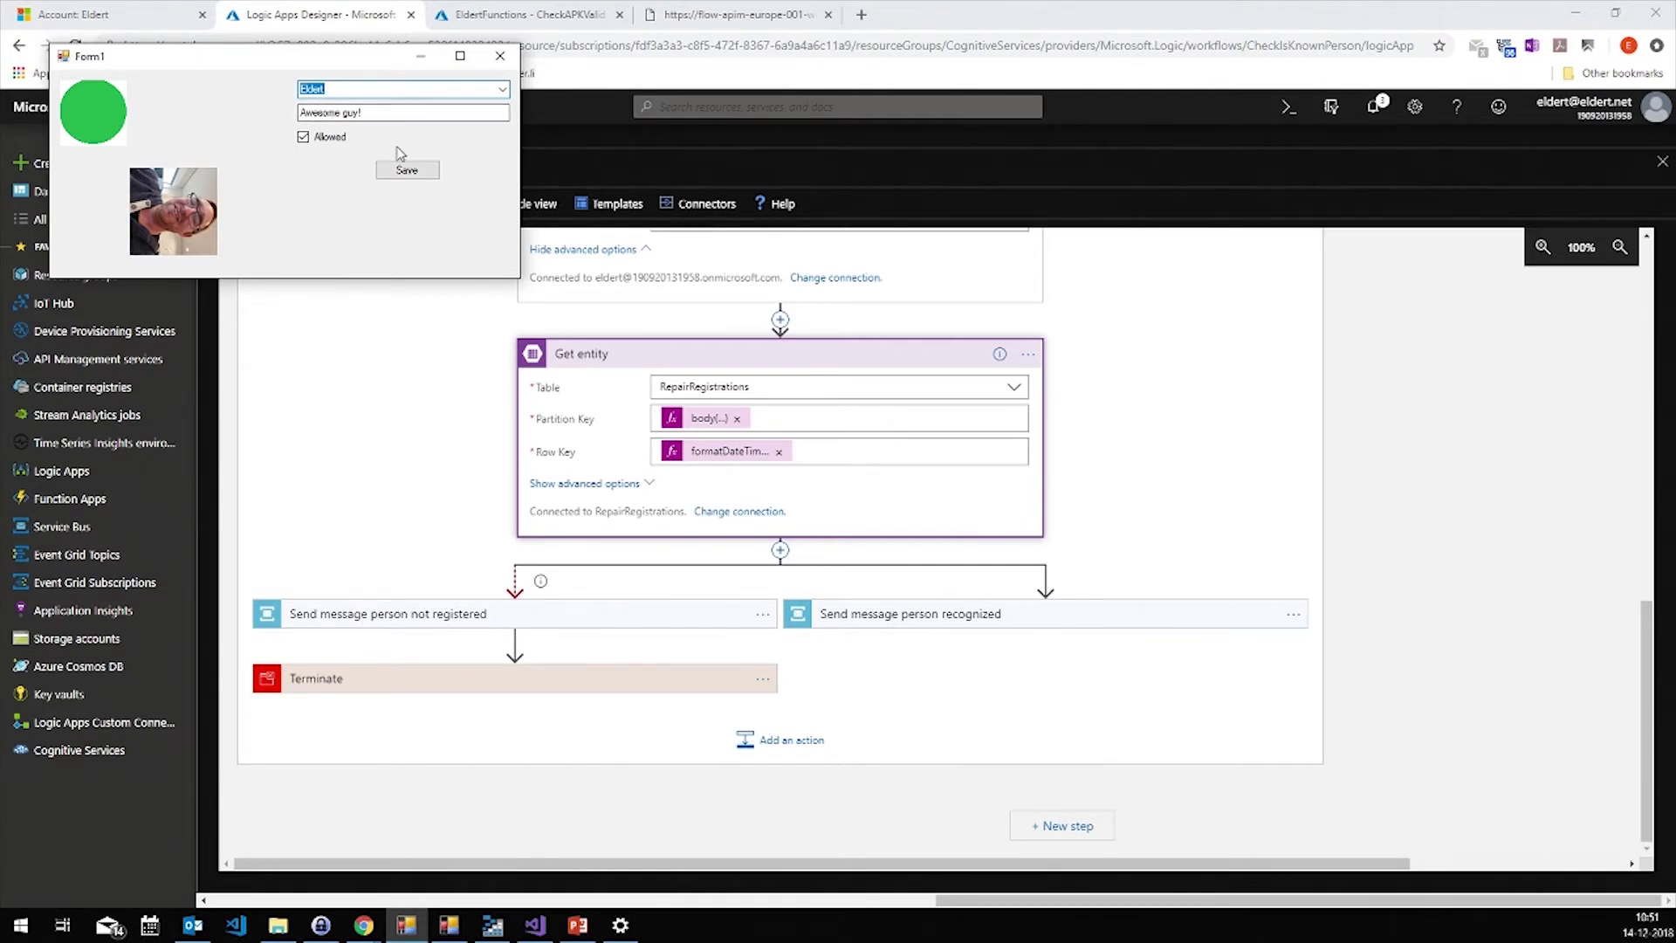
Drop Steef.png from the presentation folder into the Incoming folder, then return to the Logic App
click(278, 925)
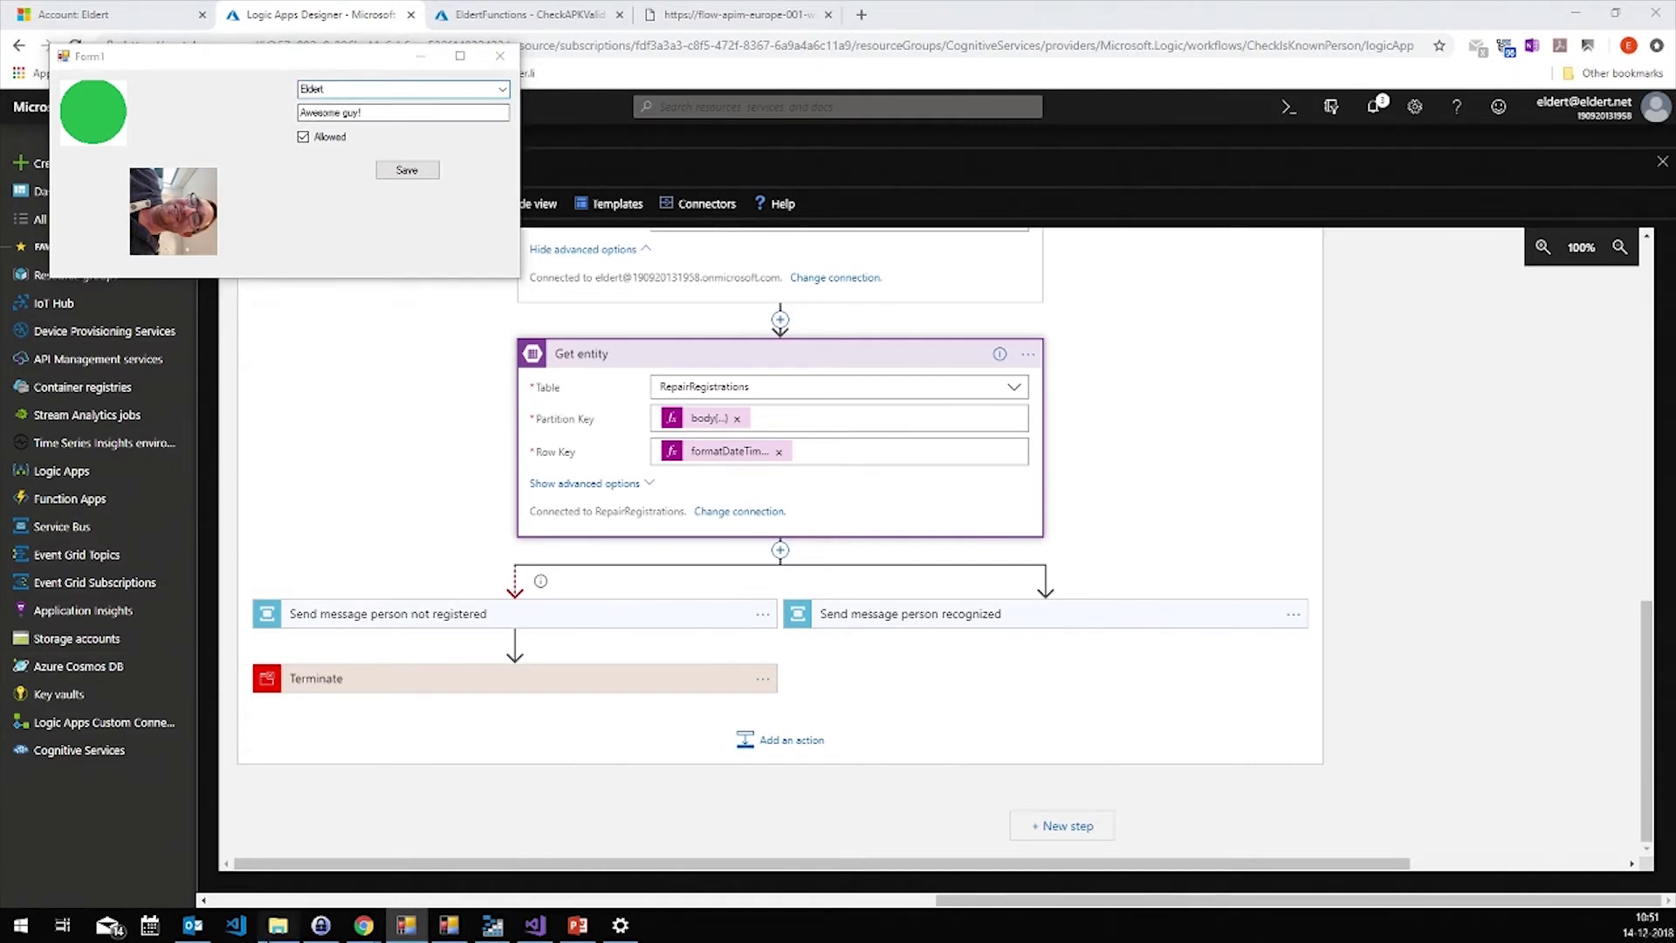
click(829, 487)
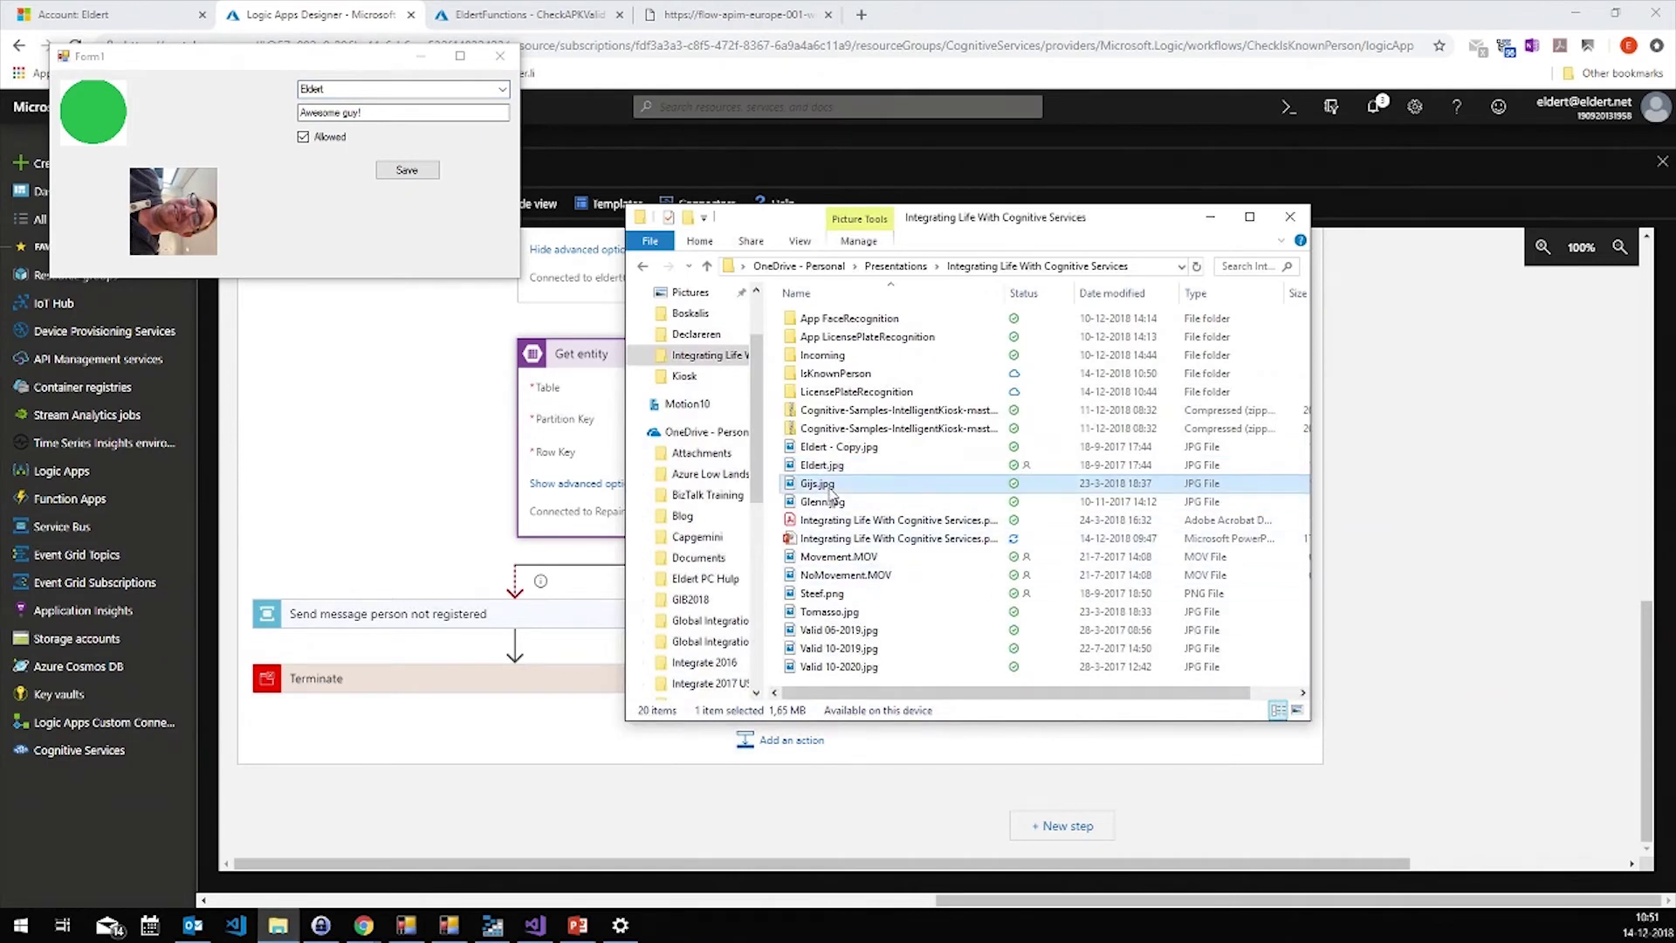
click(827, 595)
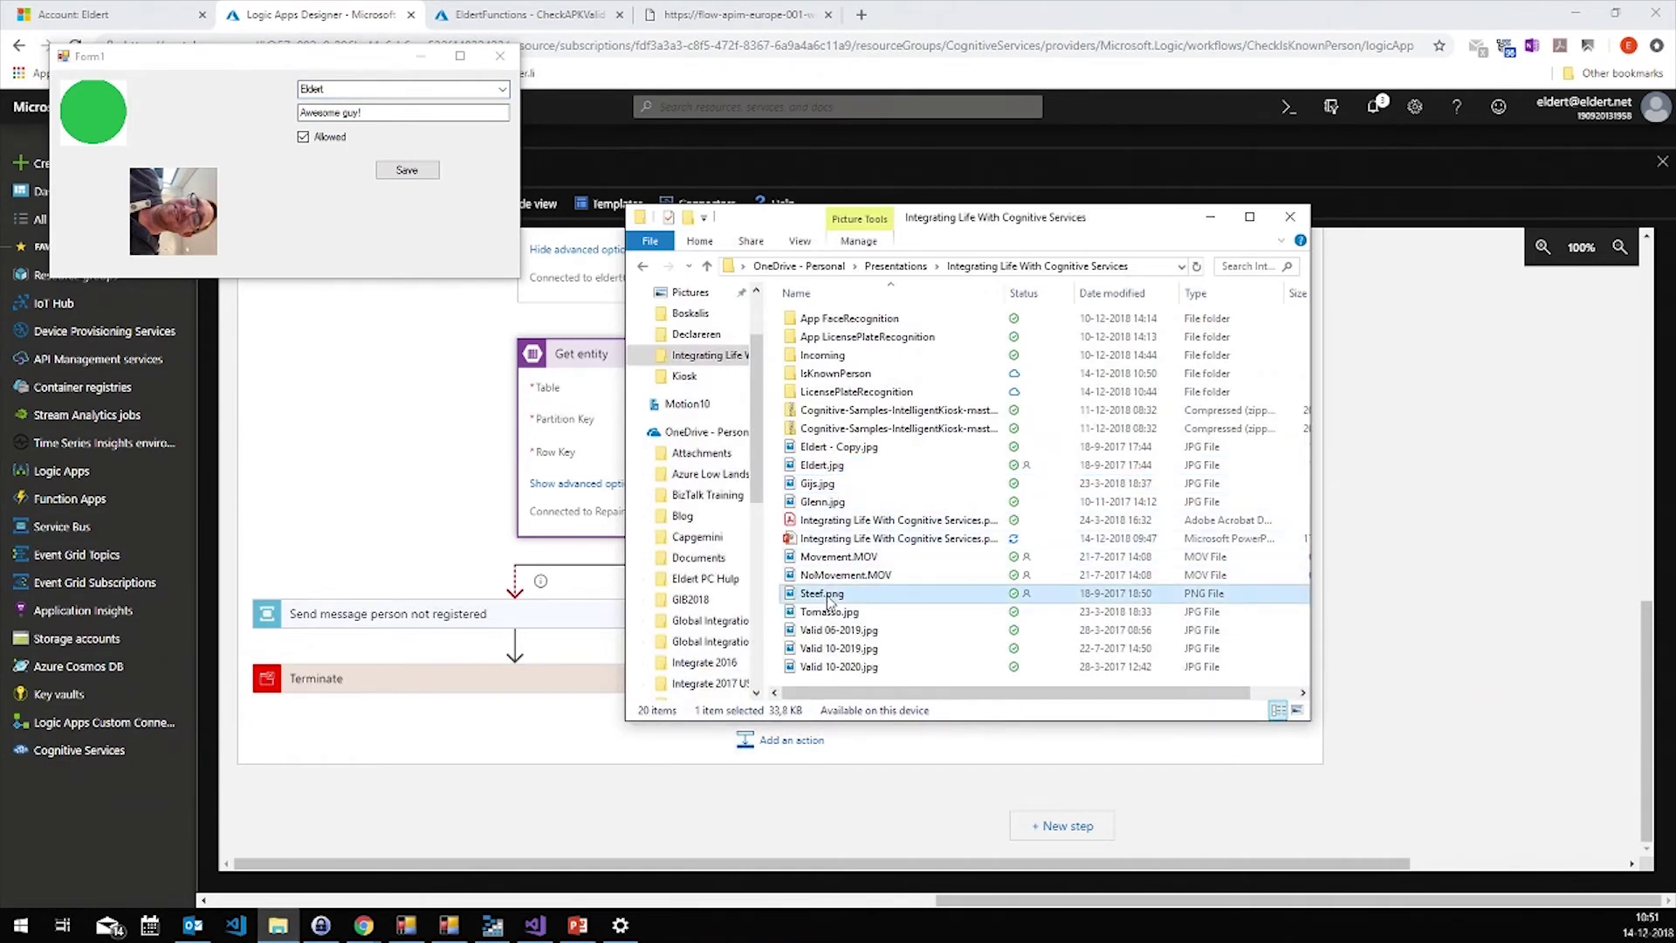
drag(827, 602, 859, 366)
click(1662, 162)
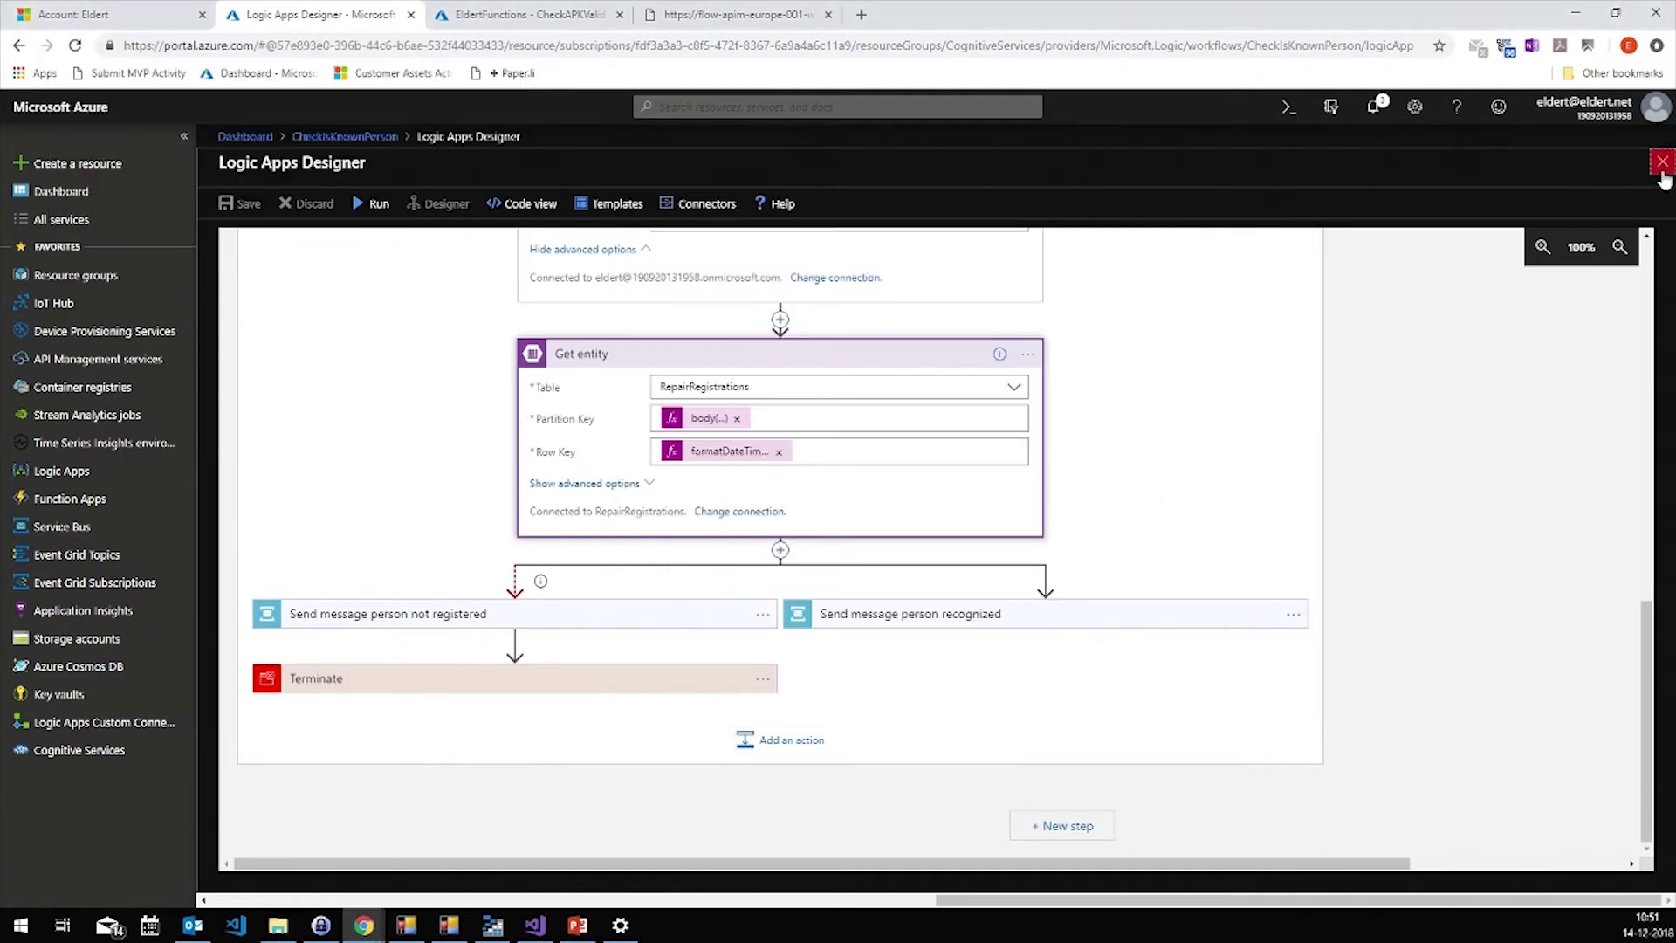
Run the 'When a file is created' trigger, refresh the run history, and open the 10:52 run
click(489, 204)
click(518, 235)
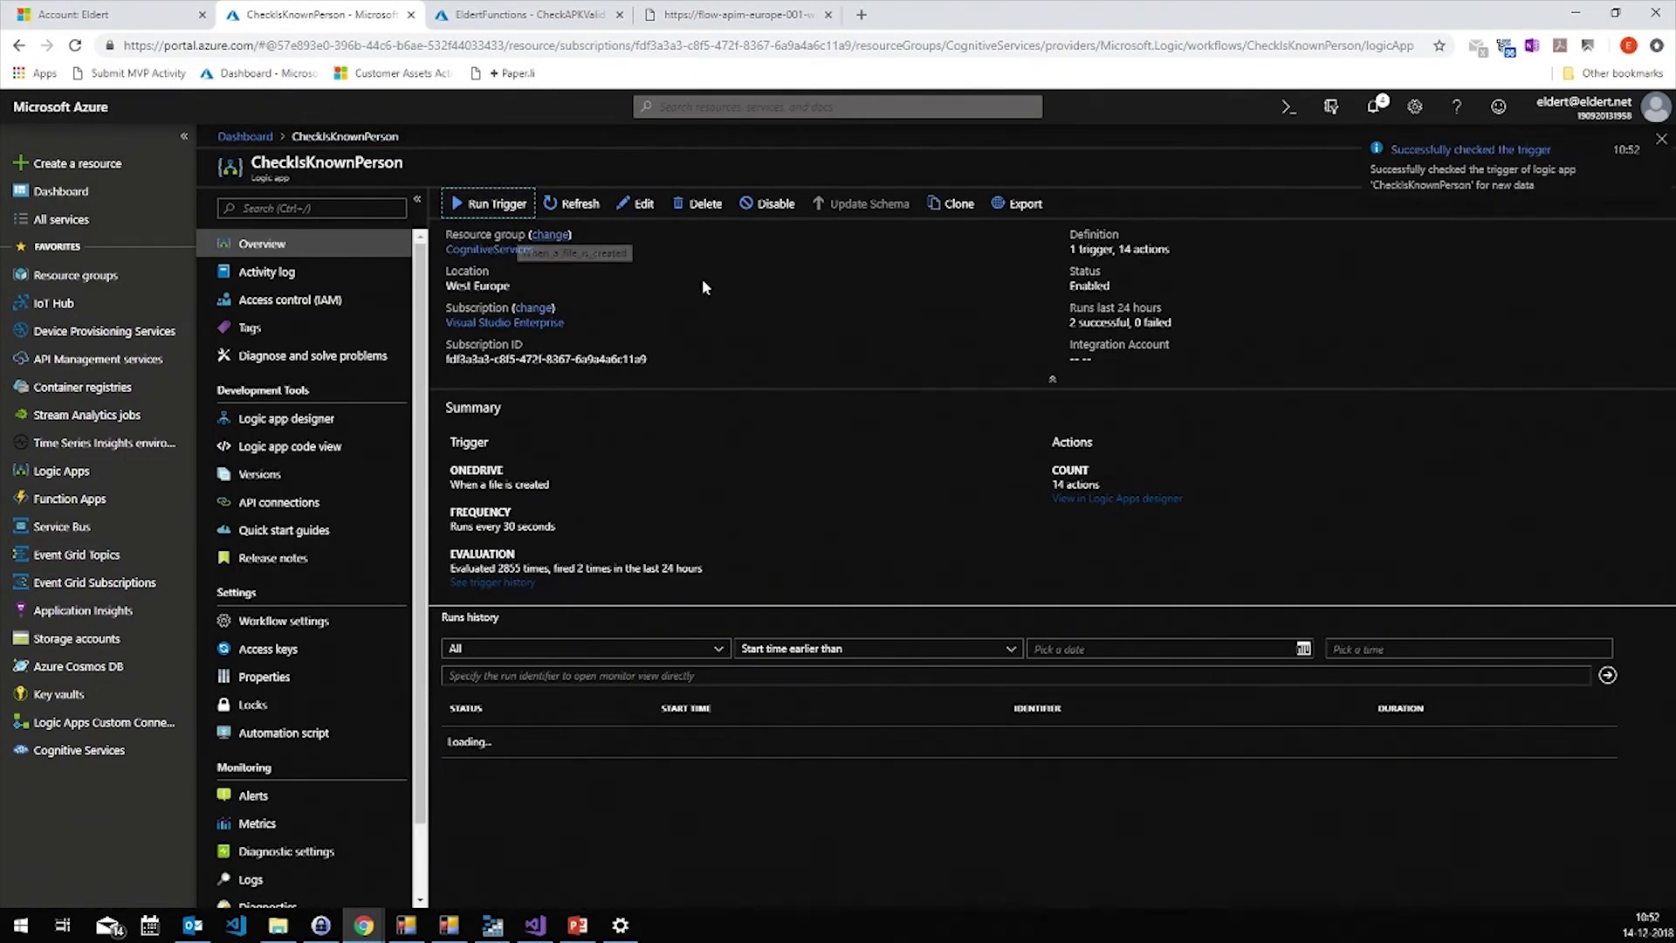
click(590, 215)
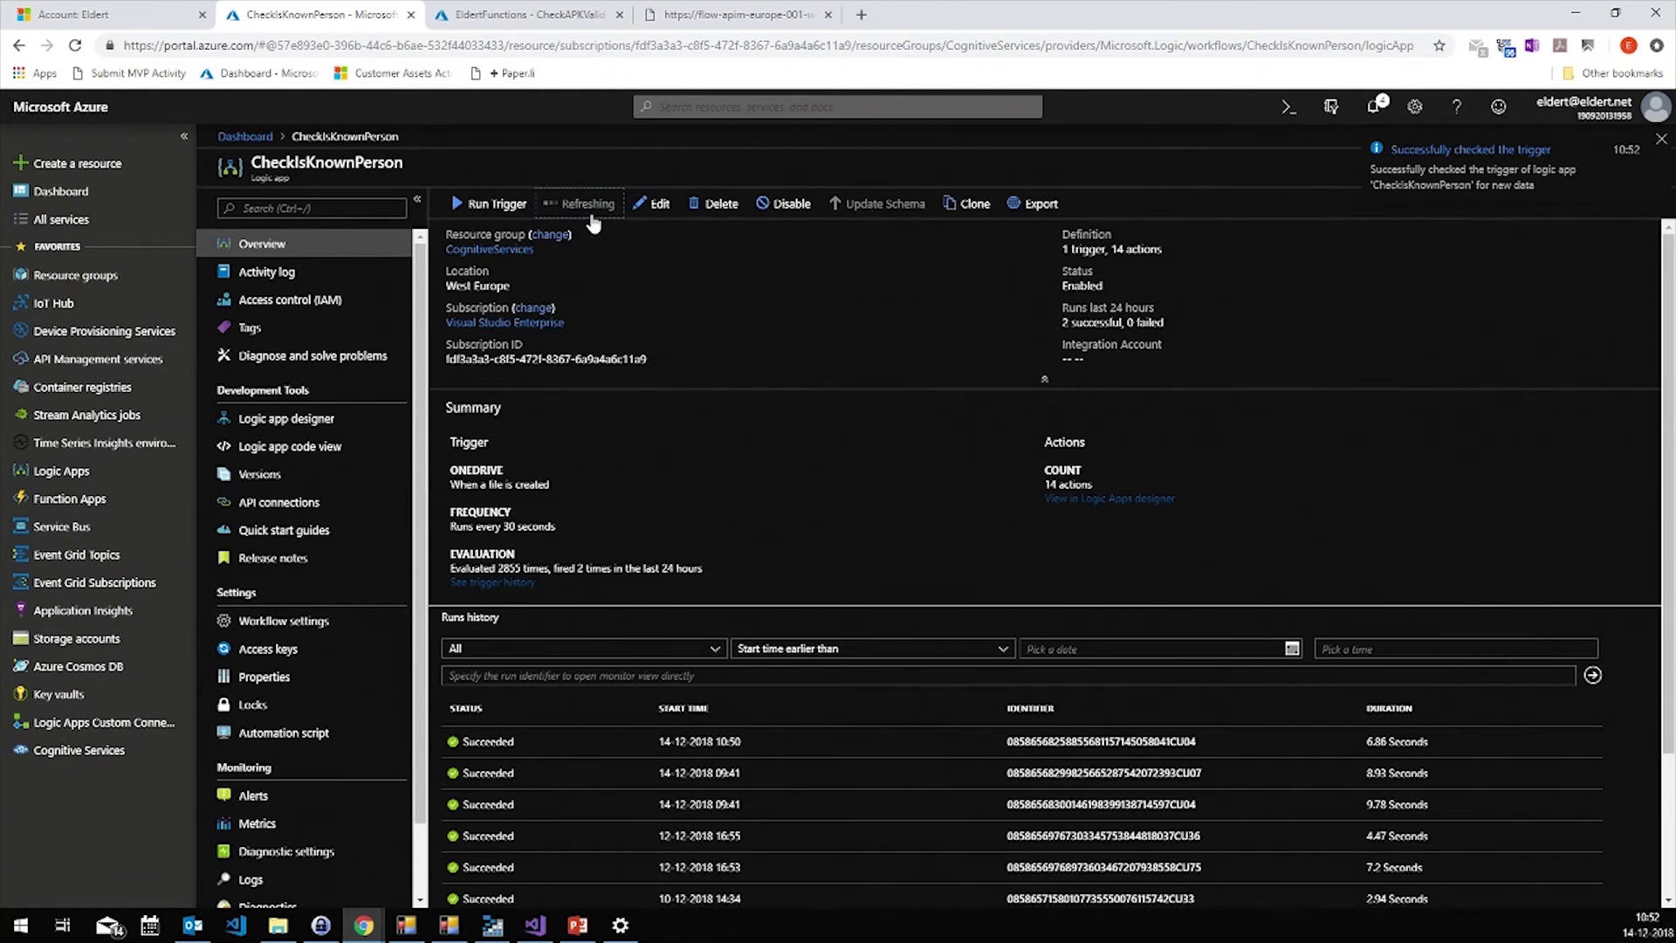
click(499, 739)
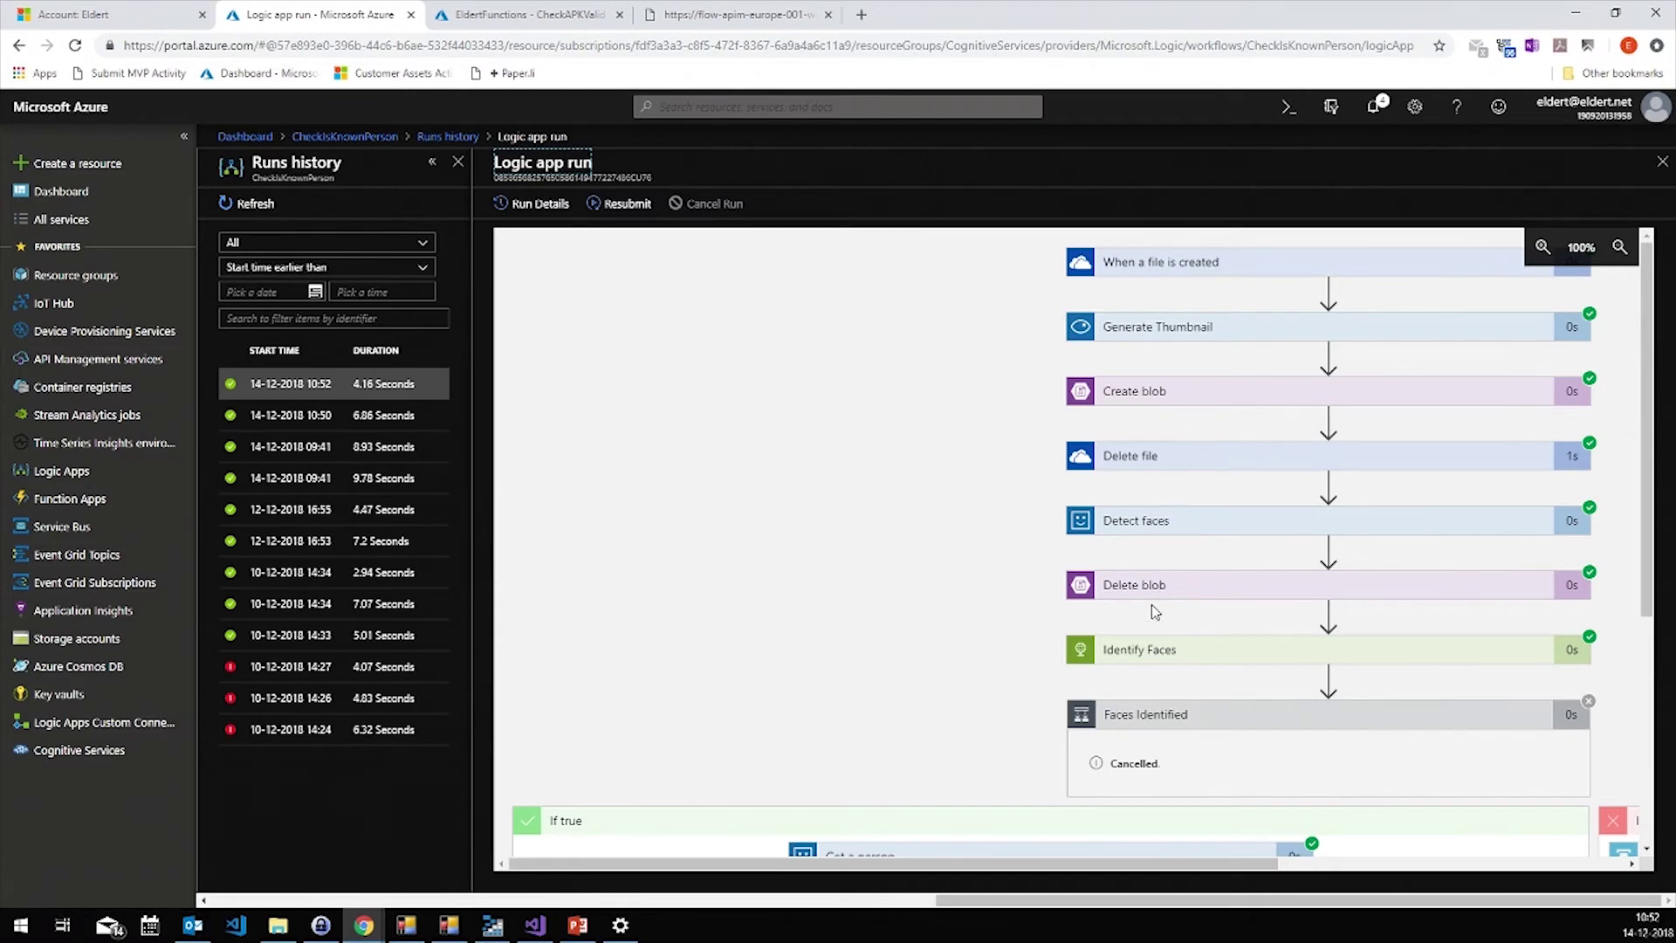
Inspect the Identify Faces body output and If true branch, then view Form1's result and the Check Known Person slide
click(1159, 656)
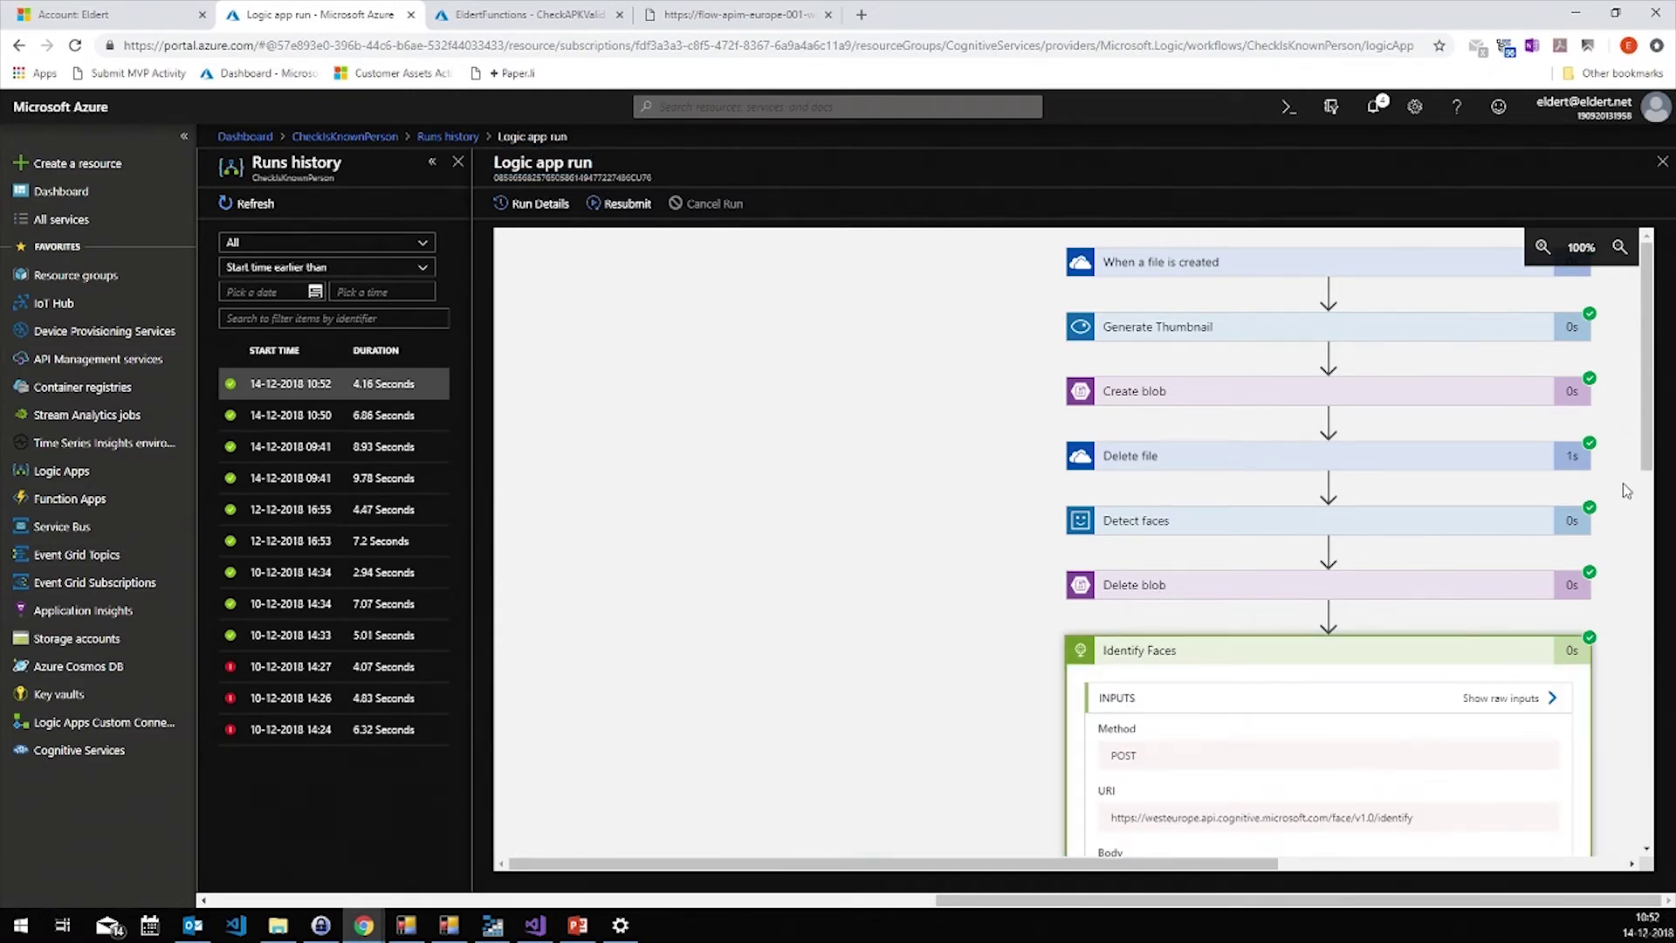
drag(1649, 437, 1647, 720)
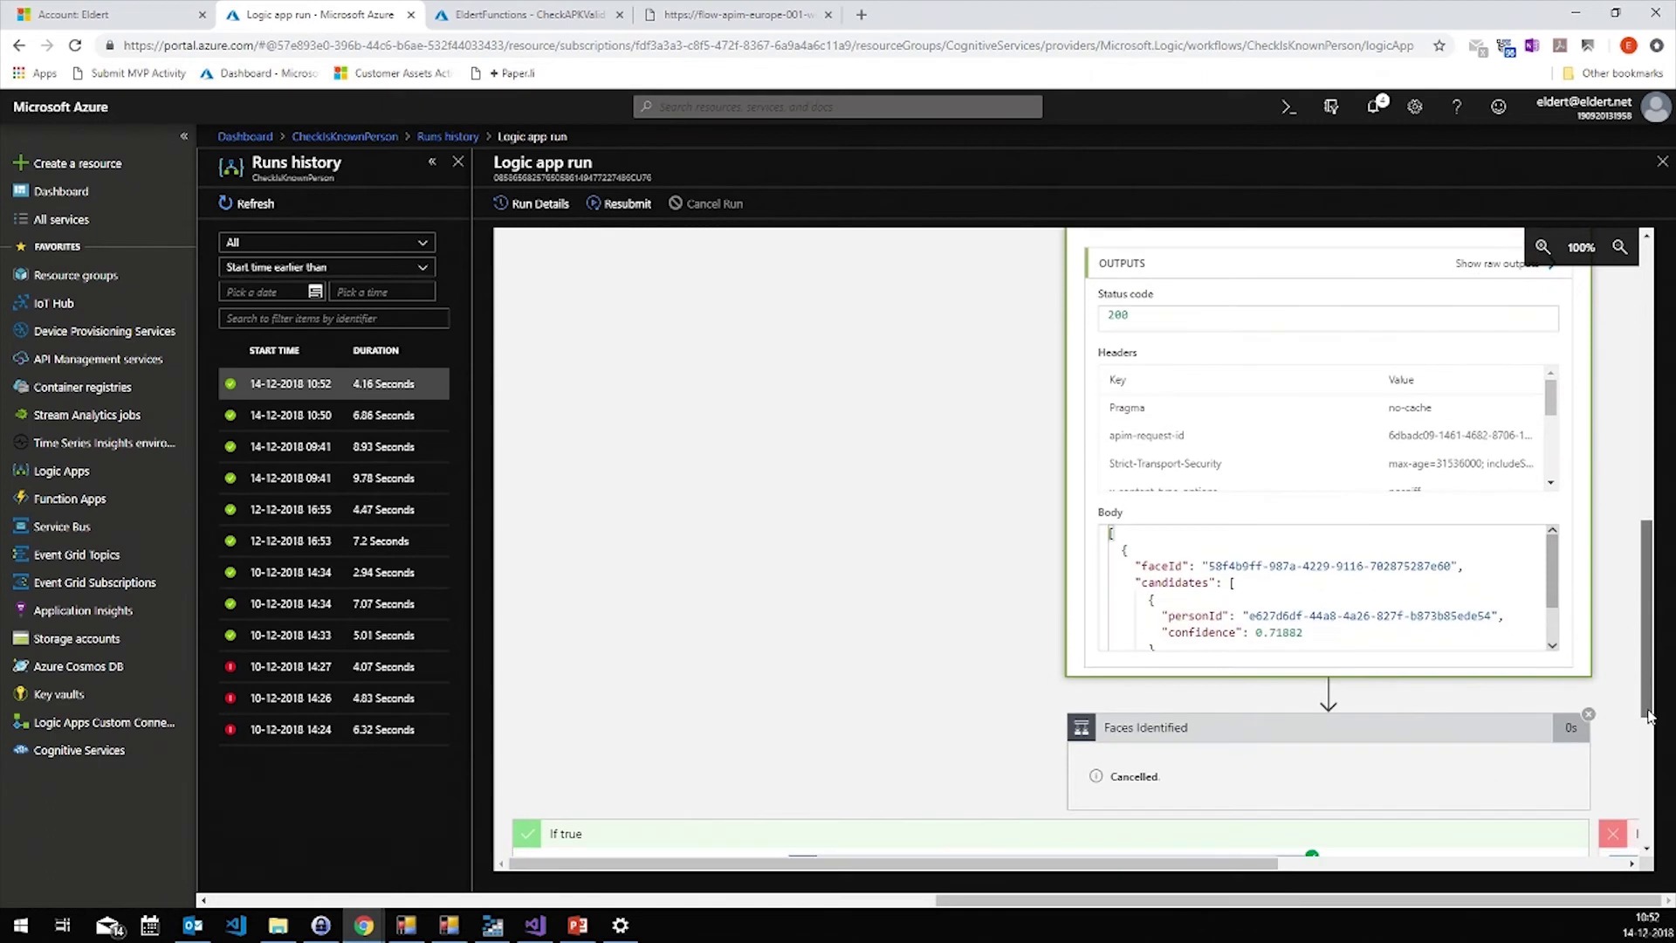
double_click(1221, 566)
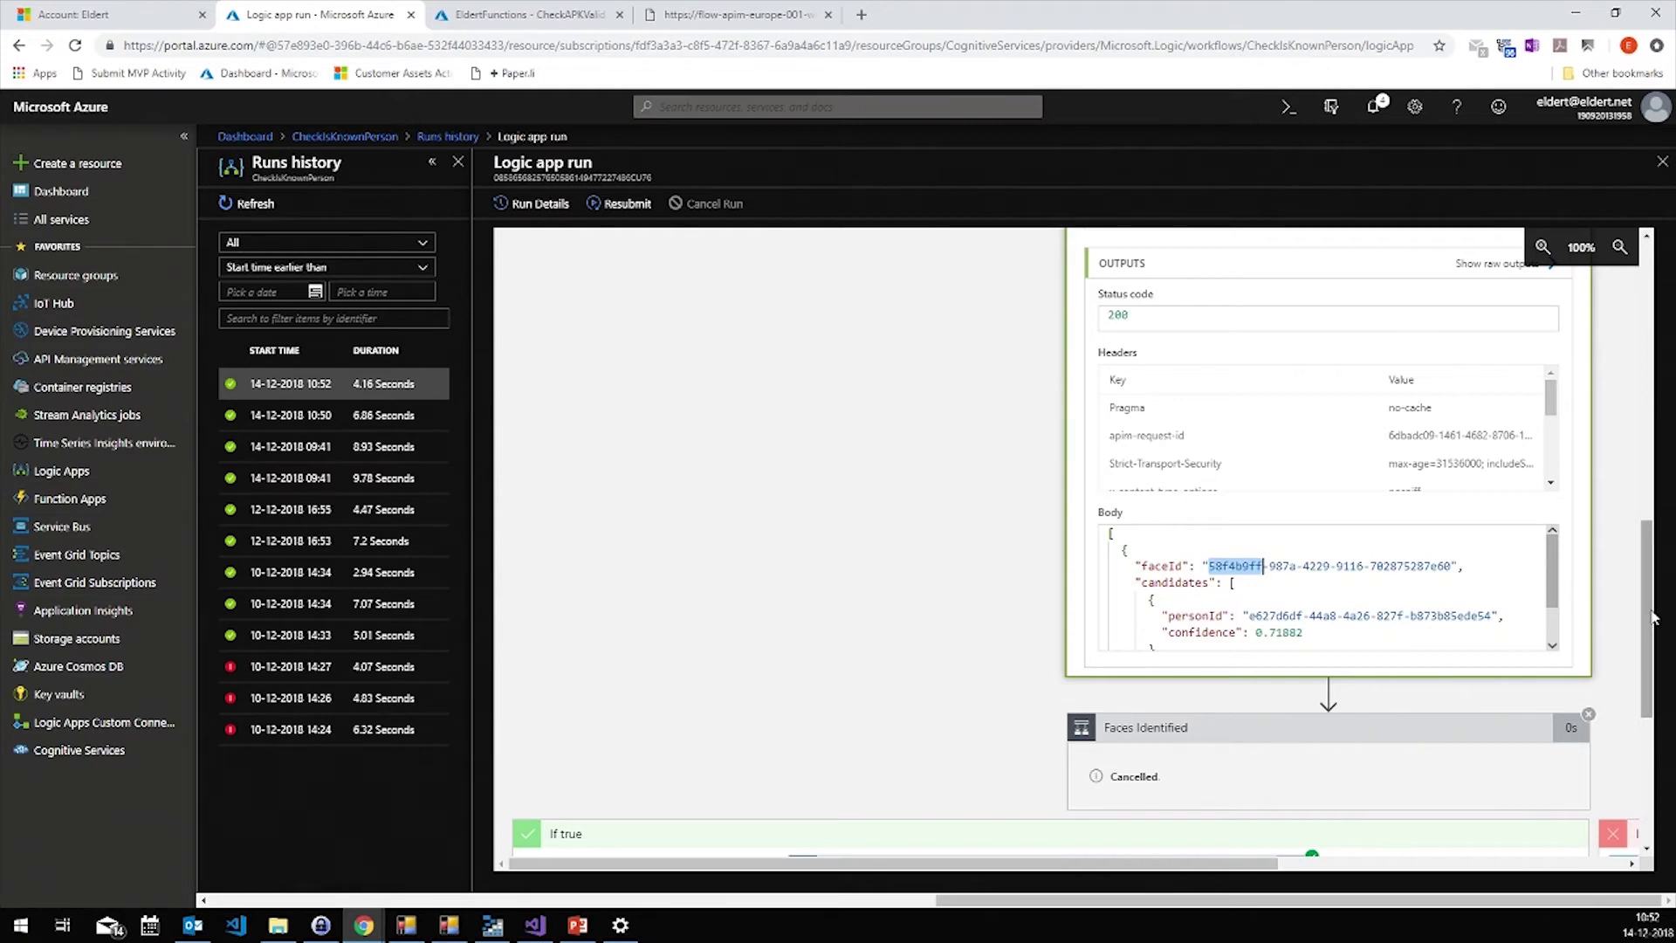
click(1295, 638)
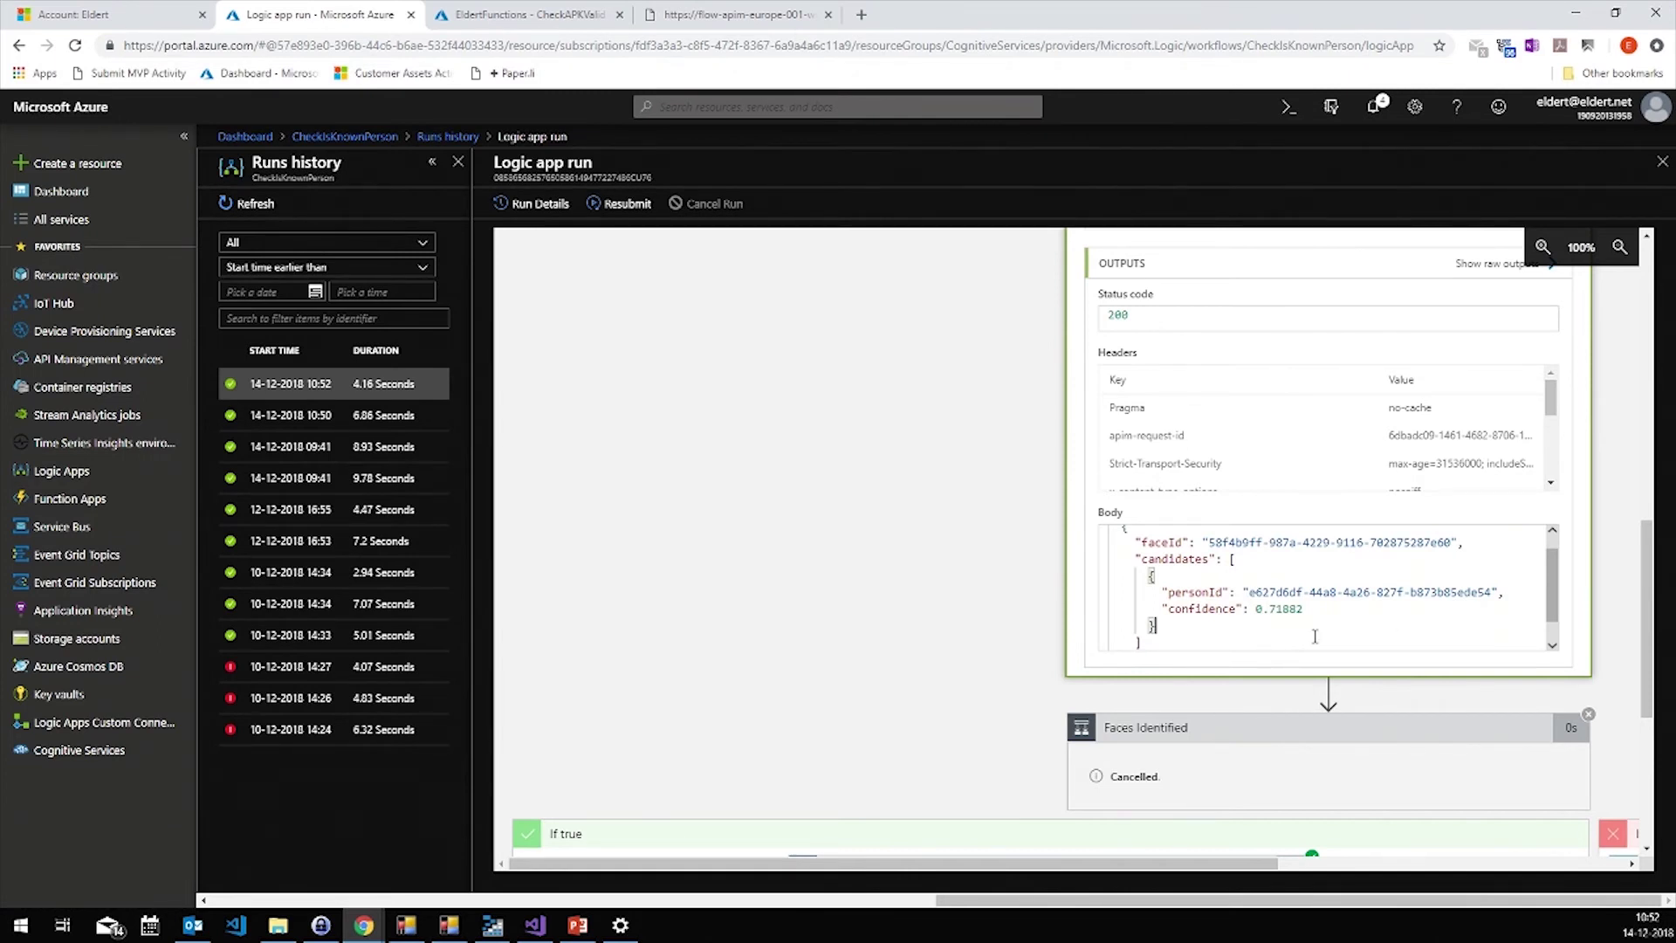
drag(1648, 607, 1661, 727)
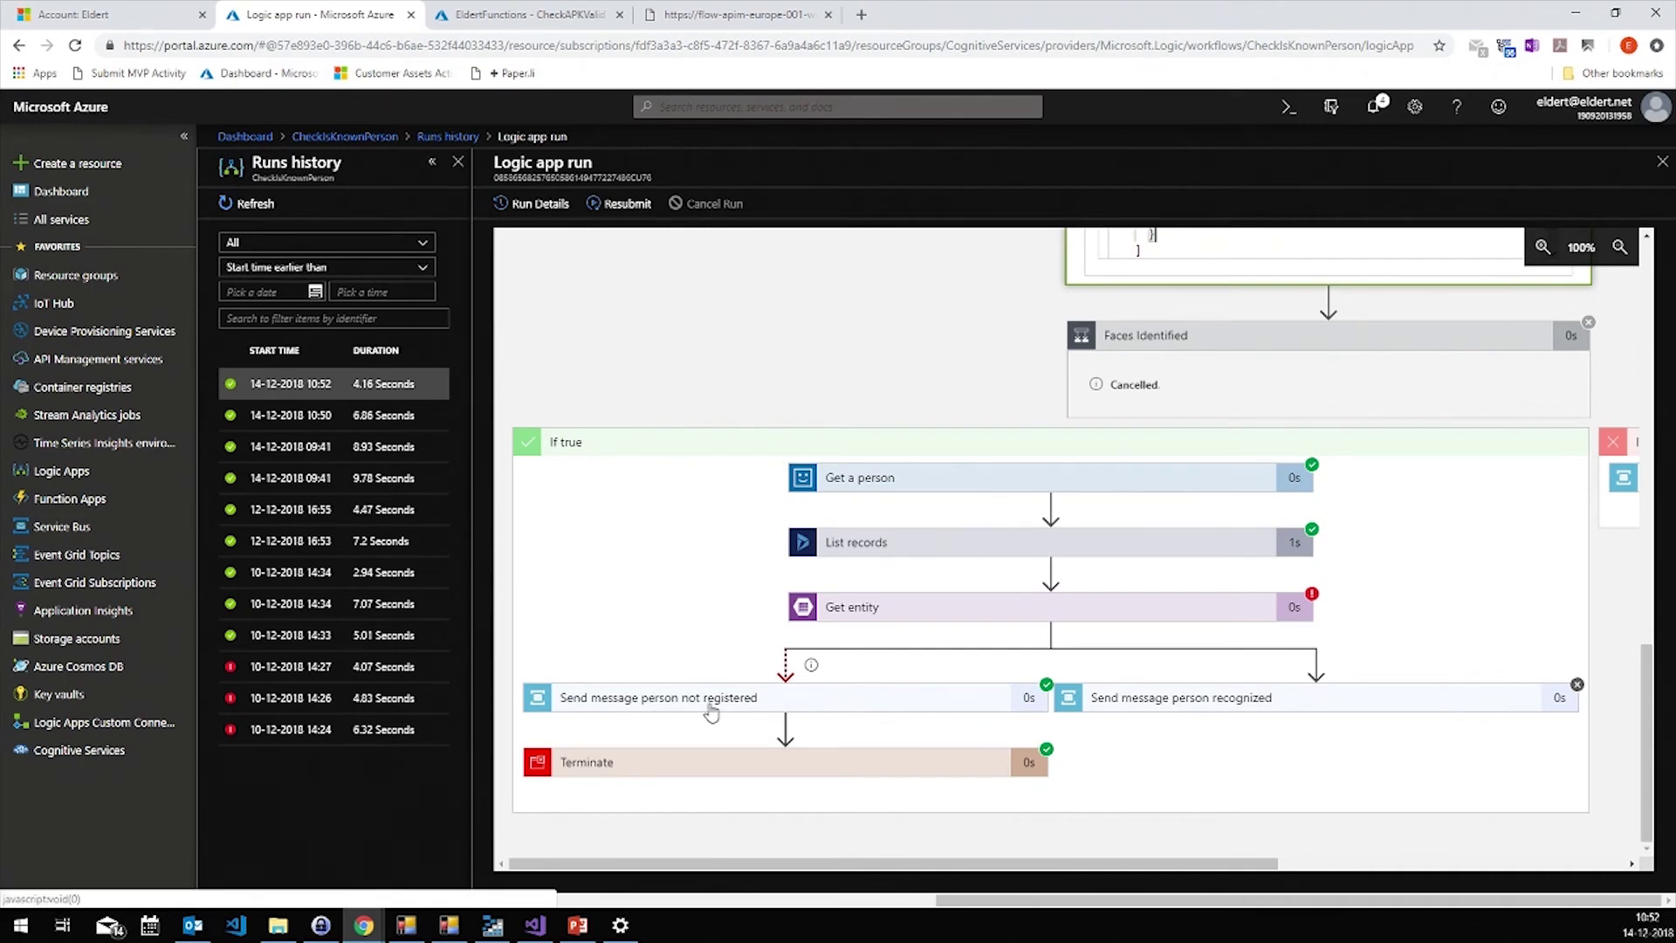
click(405, 926)
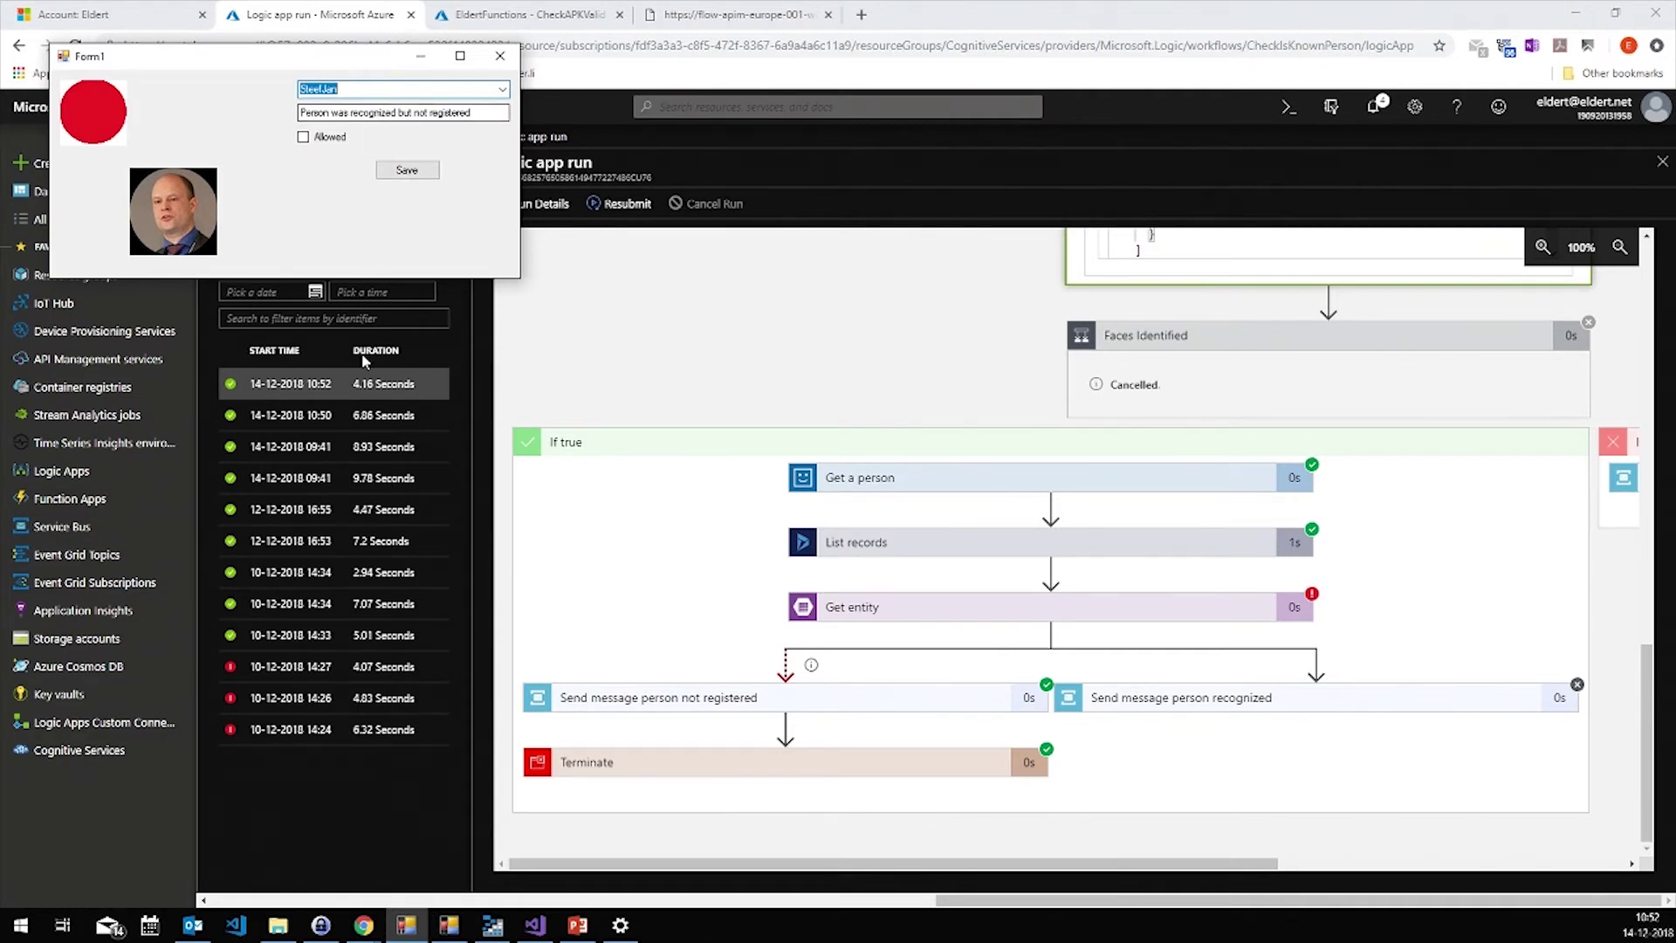
click(578, 927)
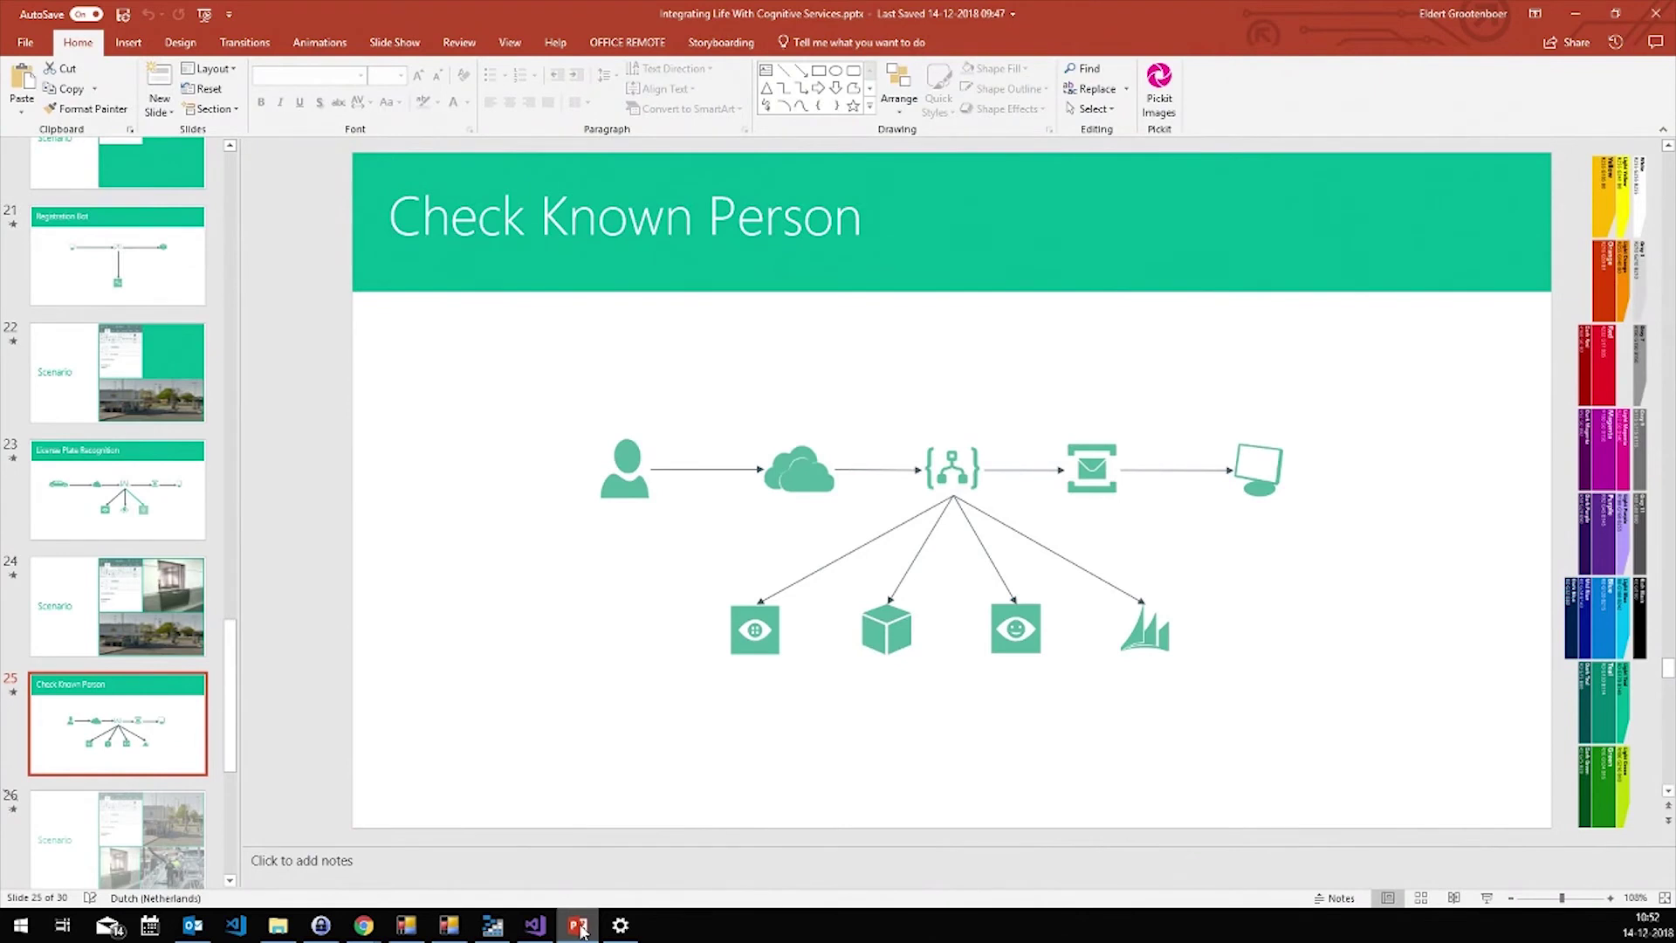